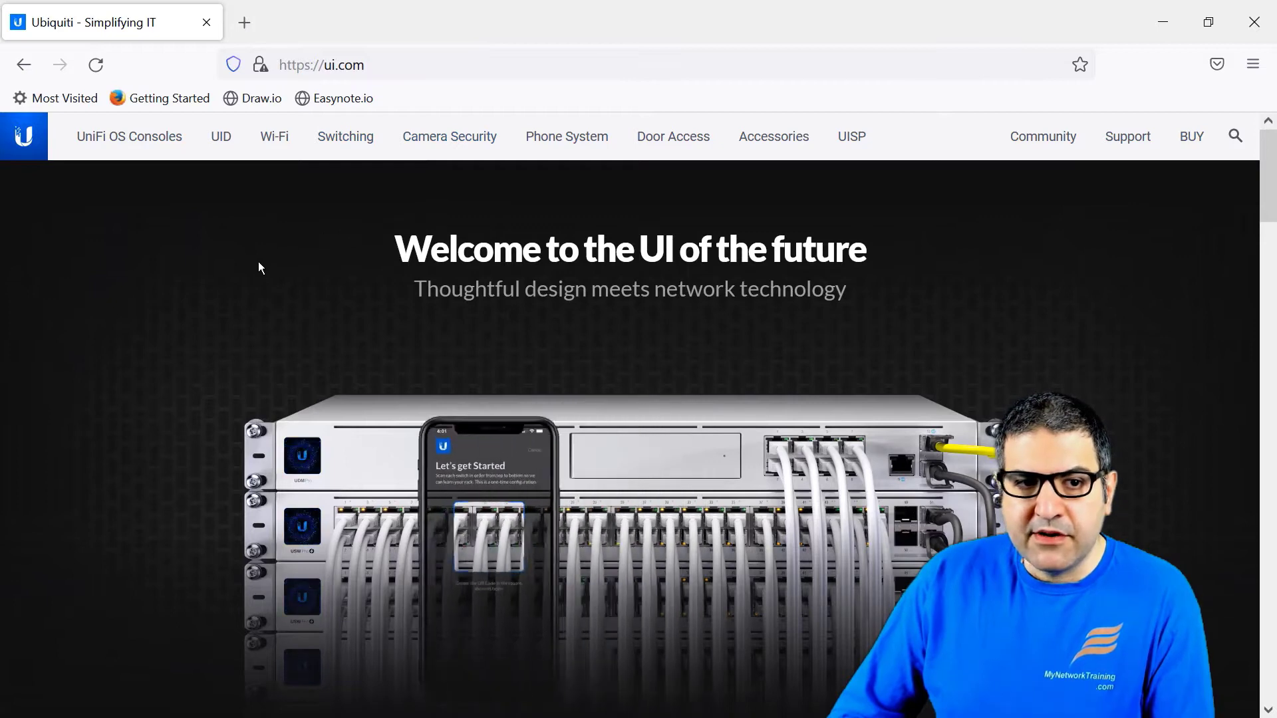
Open the UniFi OS Consoles product page from ui.com's top navigation bar
{"action": "left_click", "coordinate": [142, 149]}
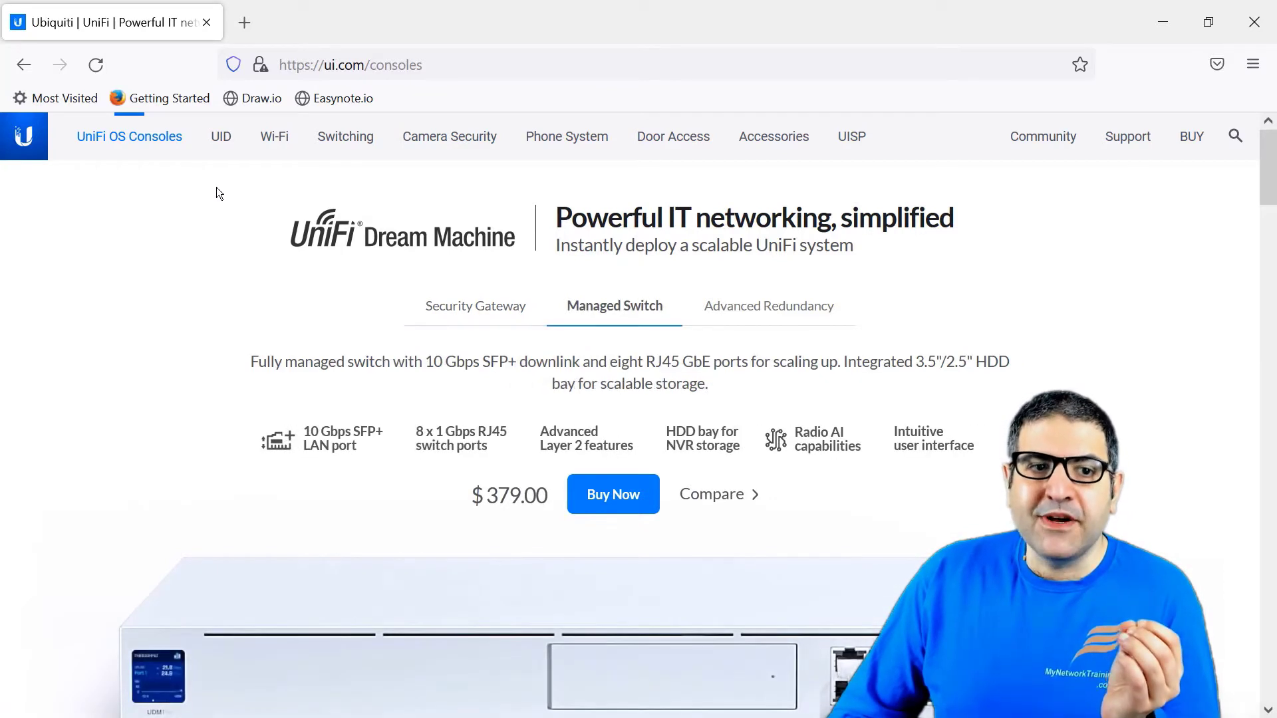
Show the Dream Machine's Security Gateway details, then its Advanced Redundancy features
{"action": "left_click", "coordinate": [462, 307]}
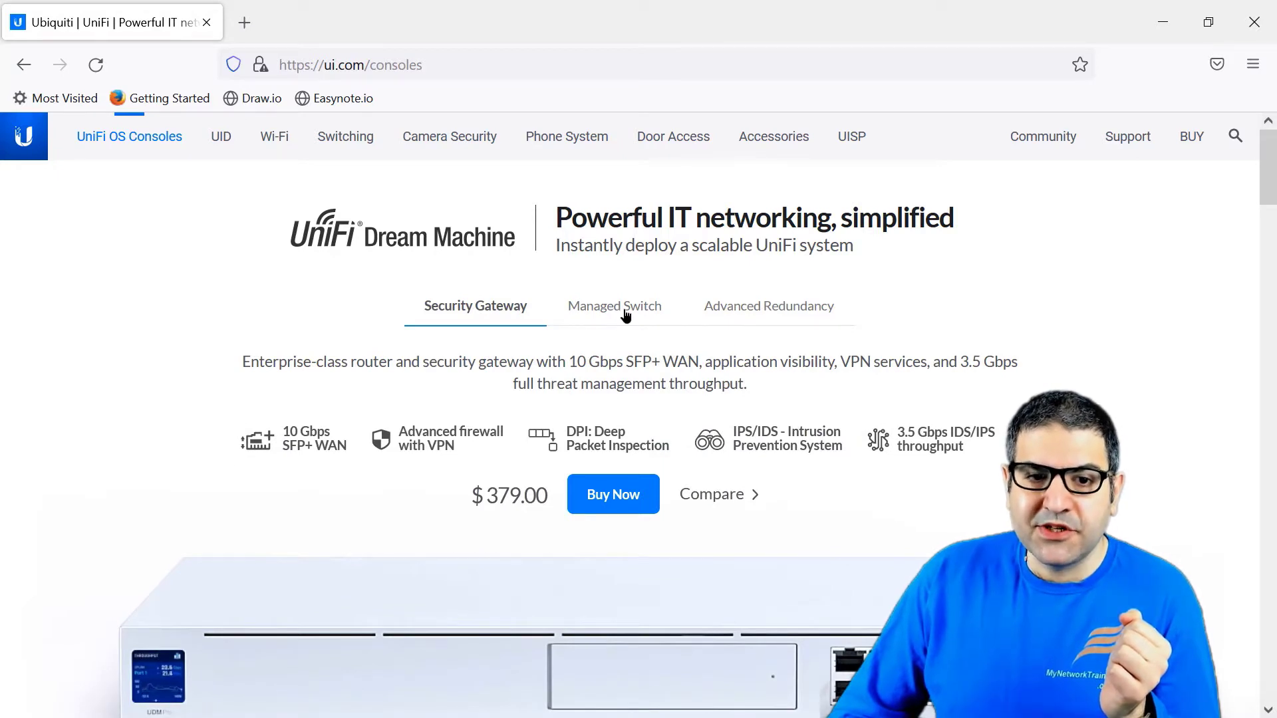
{"action": "left_click", "coordinate": [810, 306]}
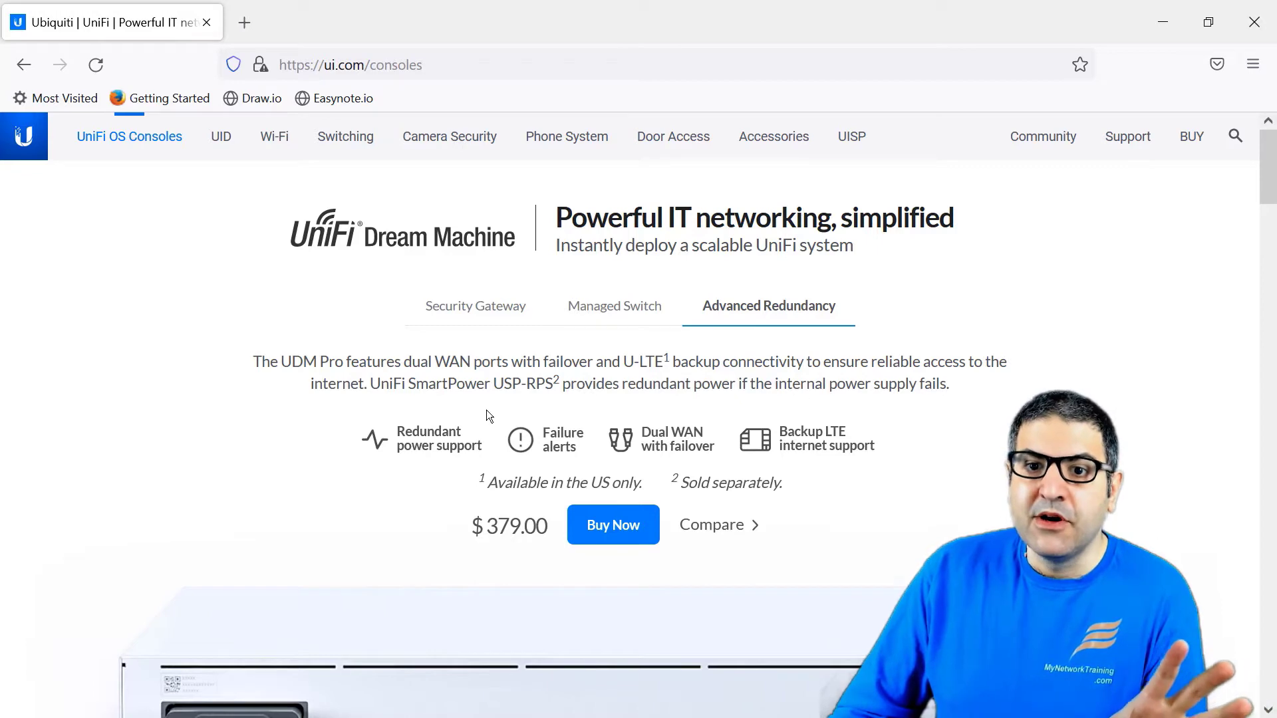
{"action": "scroll", "coordinate": [525, 413], "scroll_direction": "down", "scroll_amount": 2}
{"action": "scroll", "coordinate": [556, 415], "scroll_direction": "down", "scroll_amount": 13}
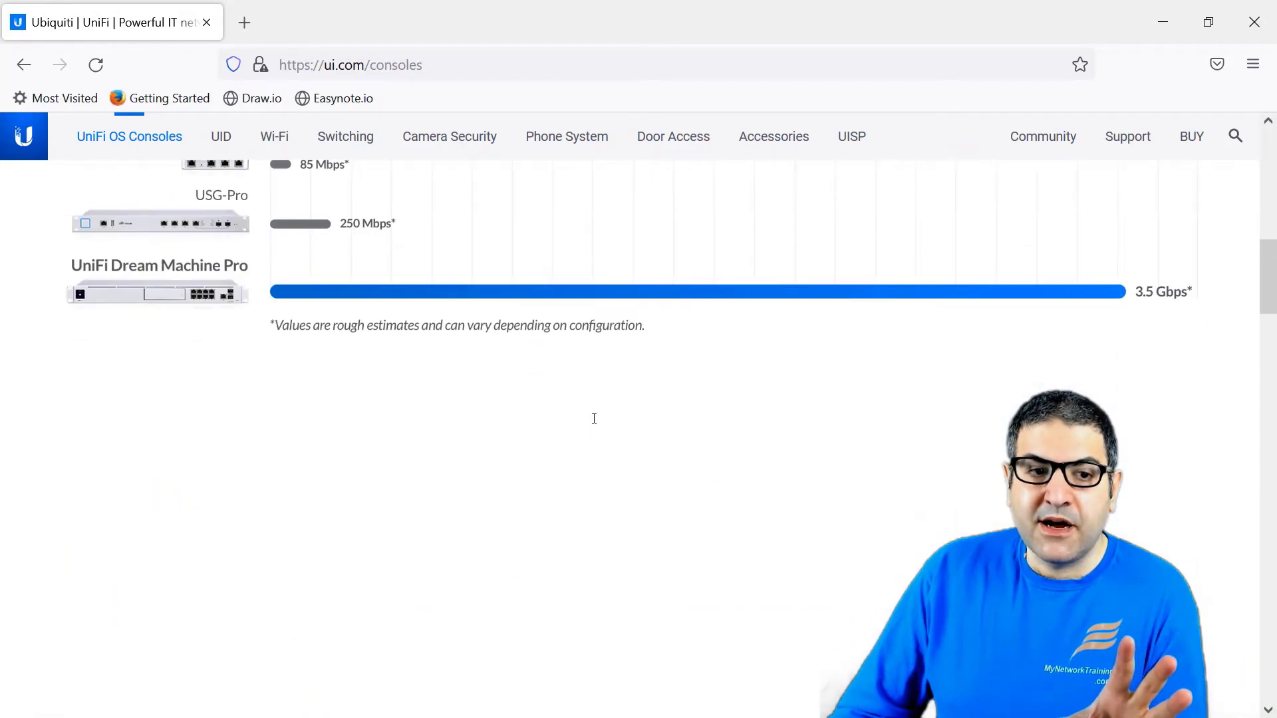
{"action": "scroll", "coordinate": [593, 418], "scroll_direction": "down", "scroll_amount": 15}
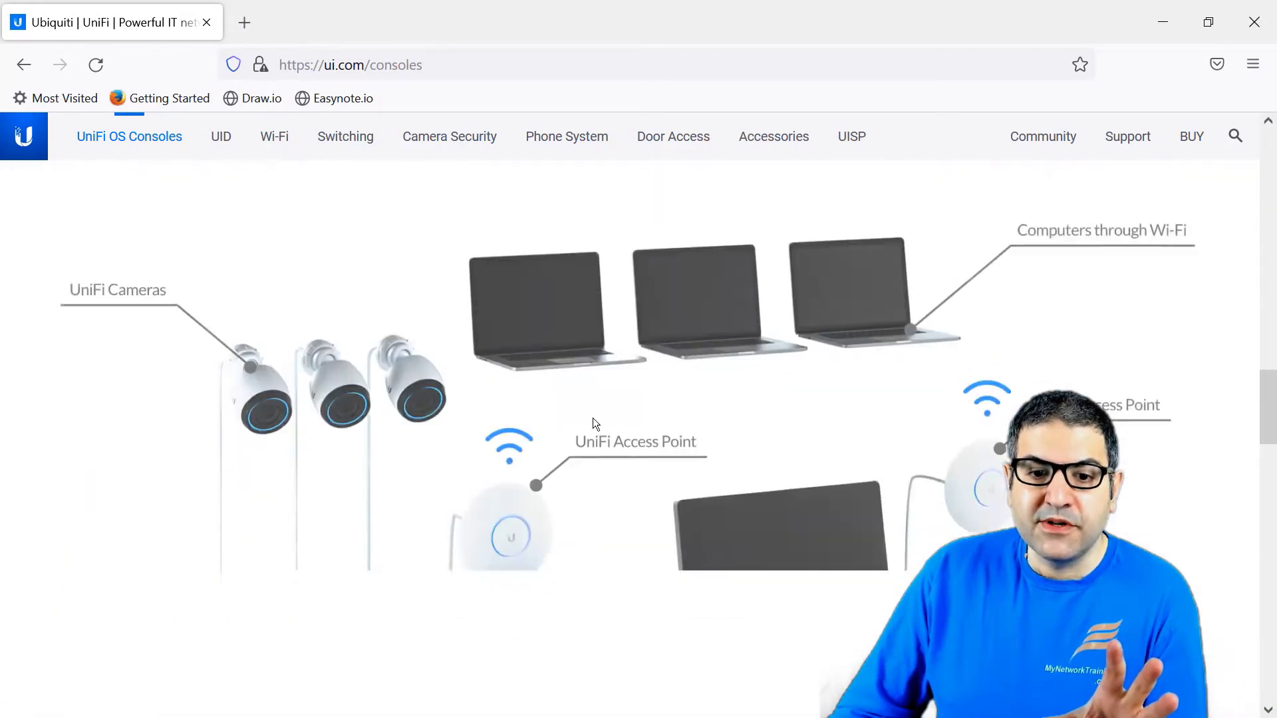
{"action": "scroll", "coordinate": [593, 428], "scroll_direction": "down", "scroll_amount": 12}
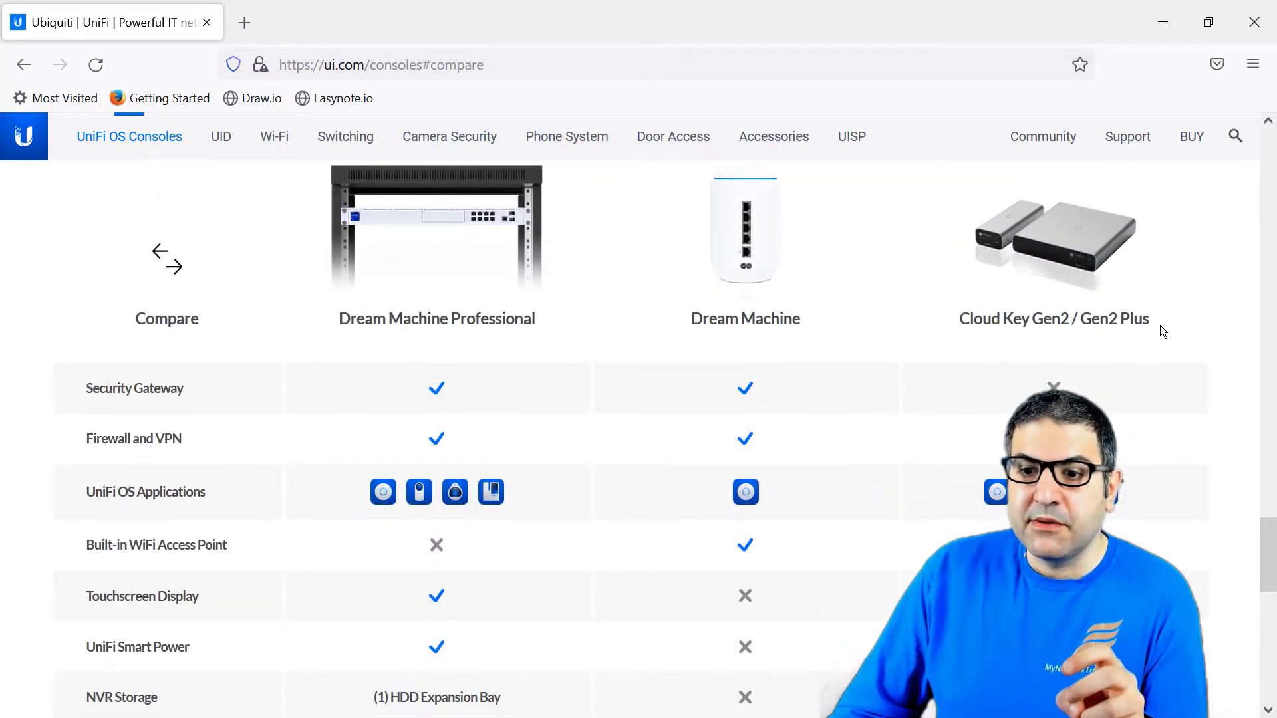
{"action": "scroll", "coordinate": [1161, 376], "scroll_direction": "up", "scroll_amount": 5}
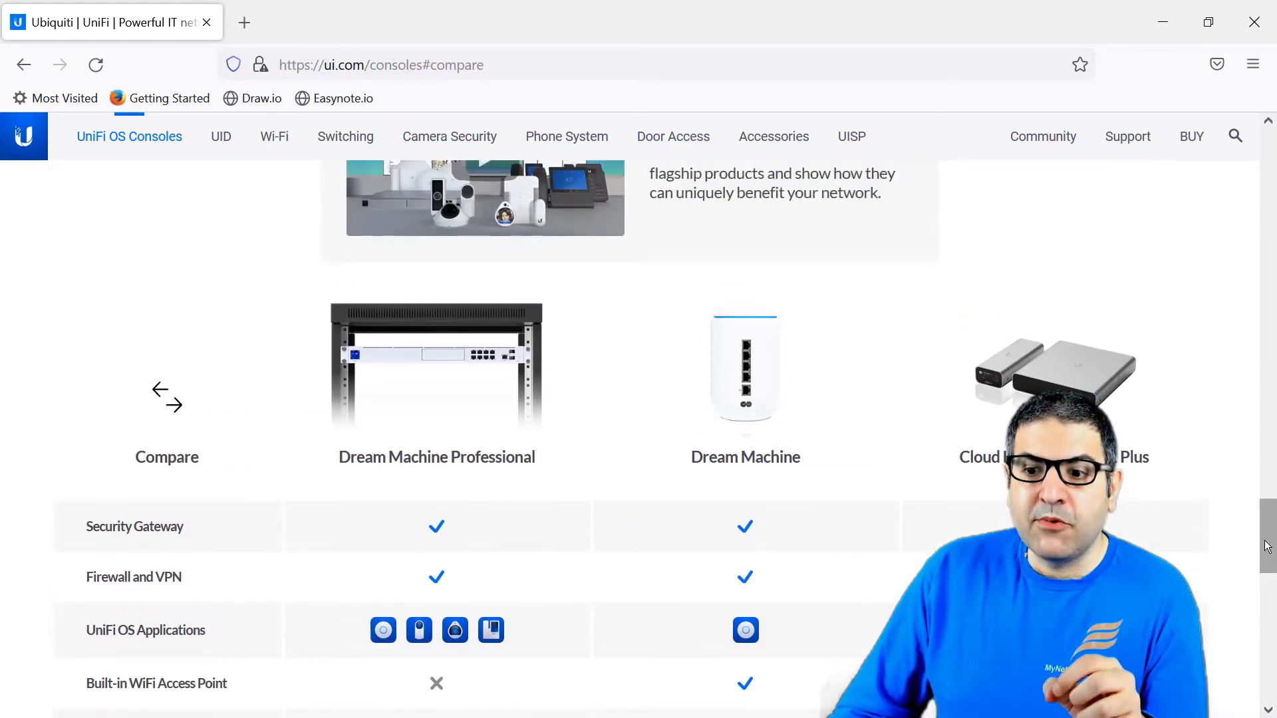
{"action": "left_click_drag", "start_coordinate": [1270, 492], "coordinate": [1270, 149]}
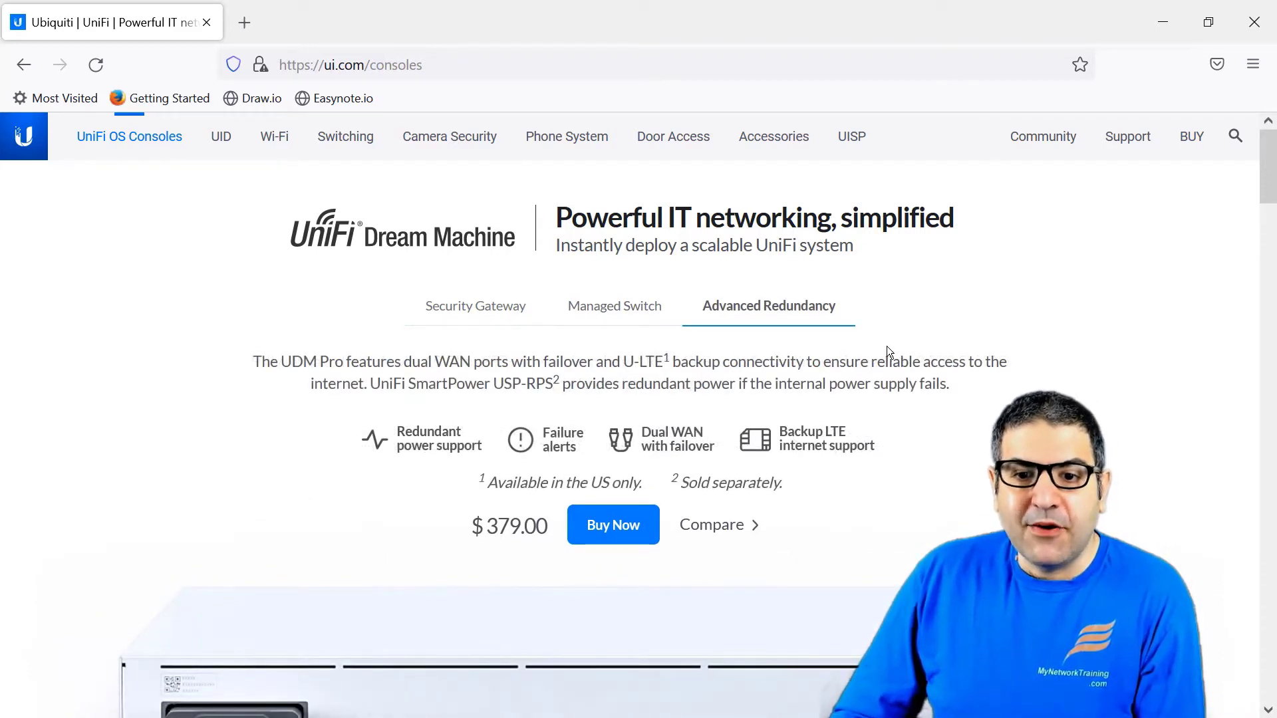
Highlight and deselect the $379.00 price, then scroll to the USG / USG-Pro / UDM Pro throughput chart
{"action": "scroll", "coordinate": [887, 346], "scroll_direction": "down", "scroll_amount": 2}
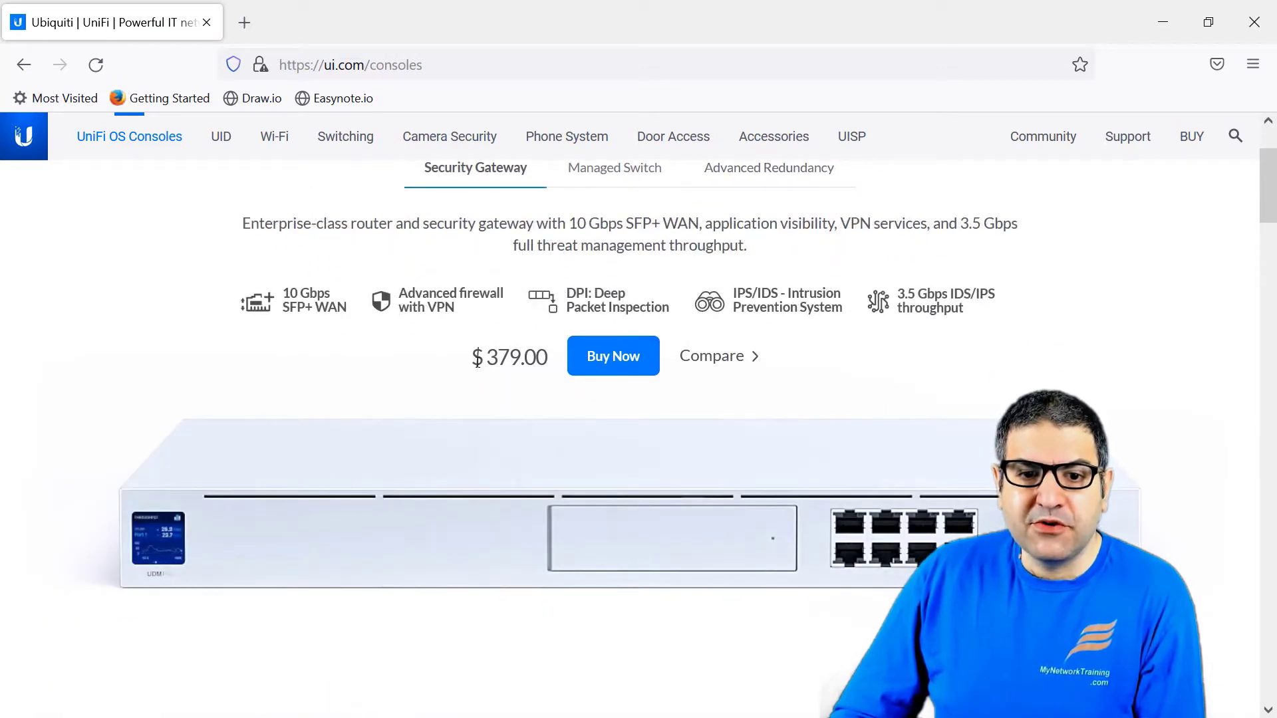
{"action": "left_click_drag", "start_coordinate": [477, 361], "coordinate": [547, 359]}
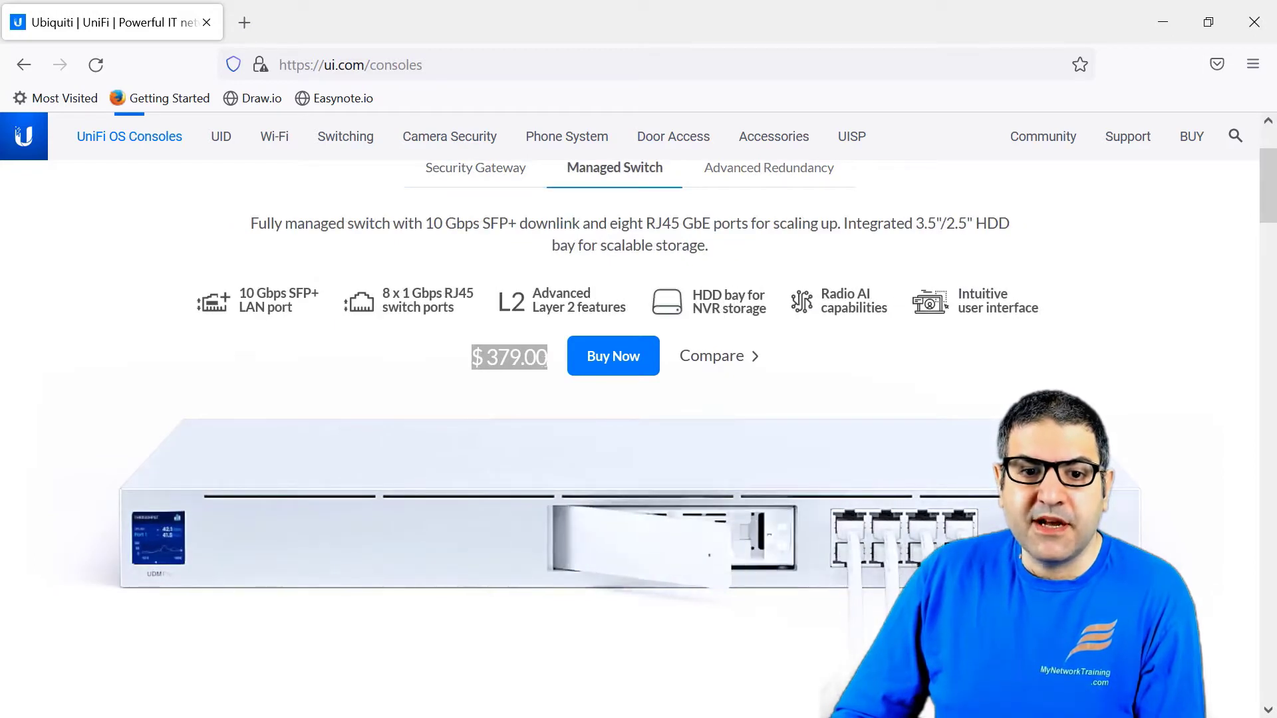
{"action": "left_click", "coordinate": [552, 384]}
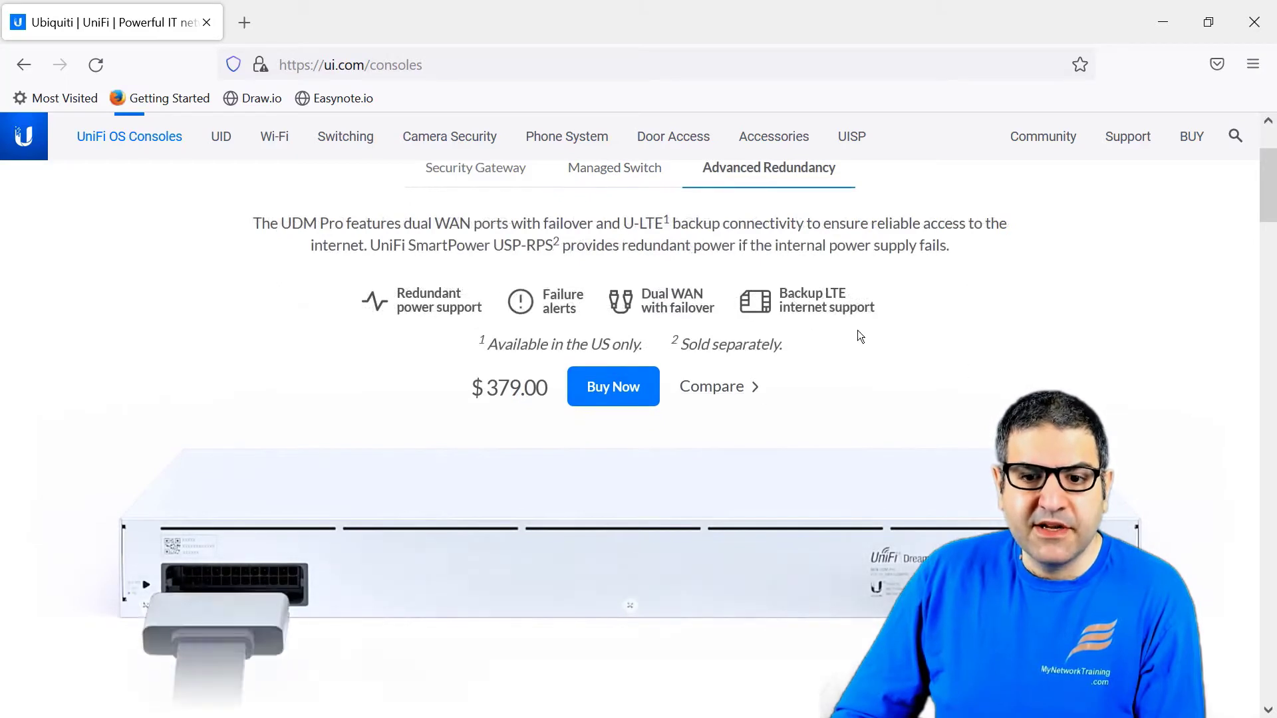
{"action": "scroll", "coordinate": [580, 336], "scroll_direction": "down", "scroll_amount": 3}
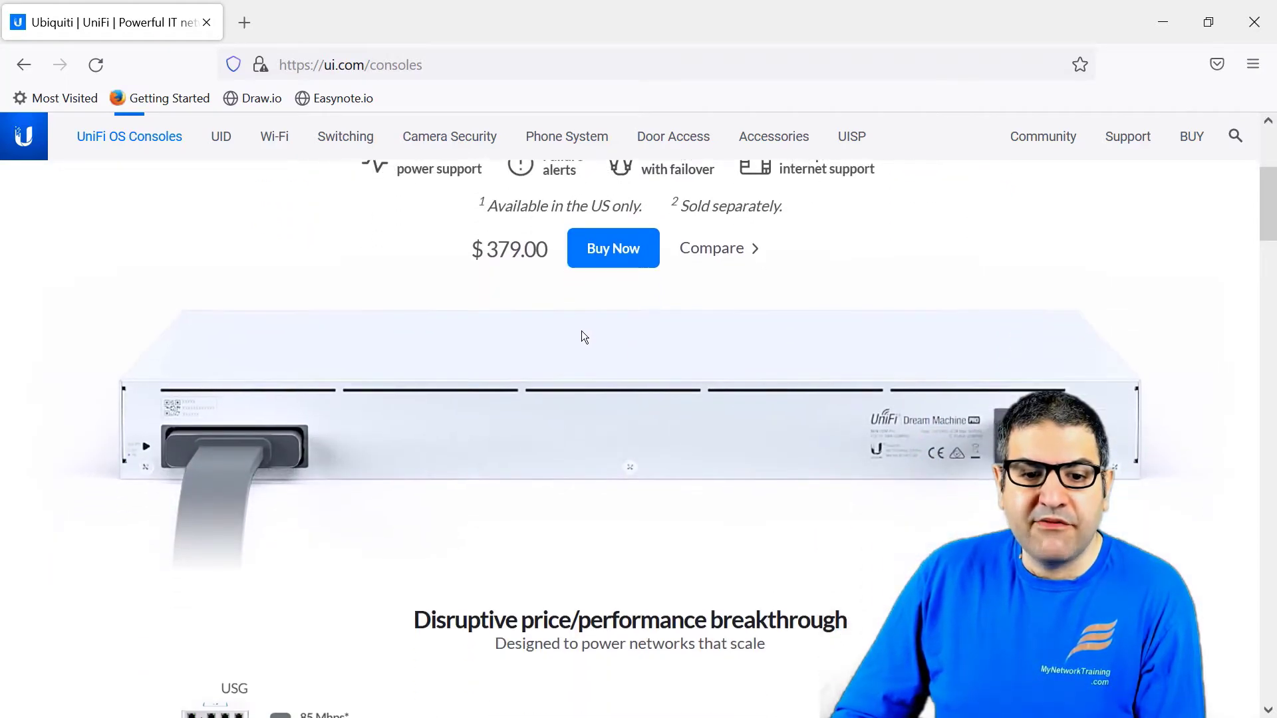
{"action": "scroll", "coordinate": [581, 337], "scroll_direction": "down", "scroll_amount": 3}
{"action": "scroll", "coordinate": [582, 336], "scroll_direction": "down", "scroll_amount": 5}
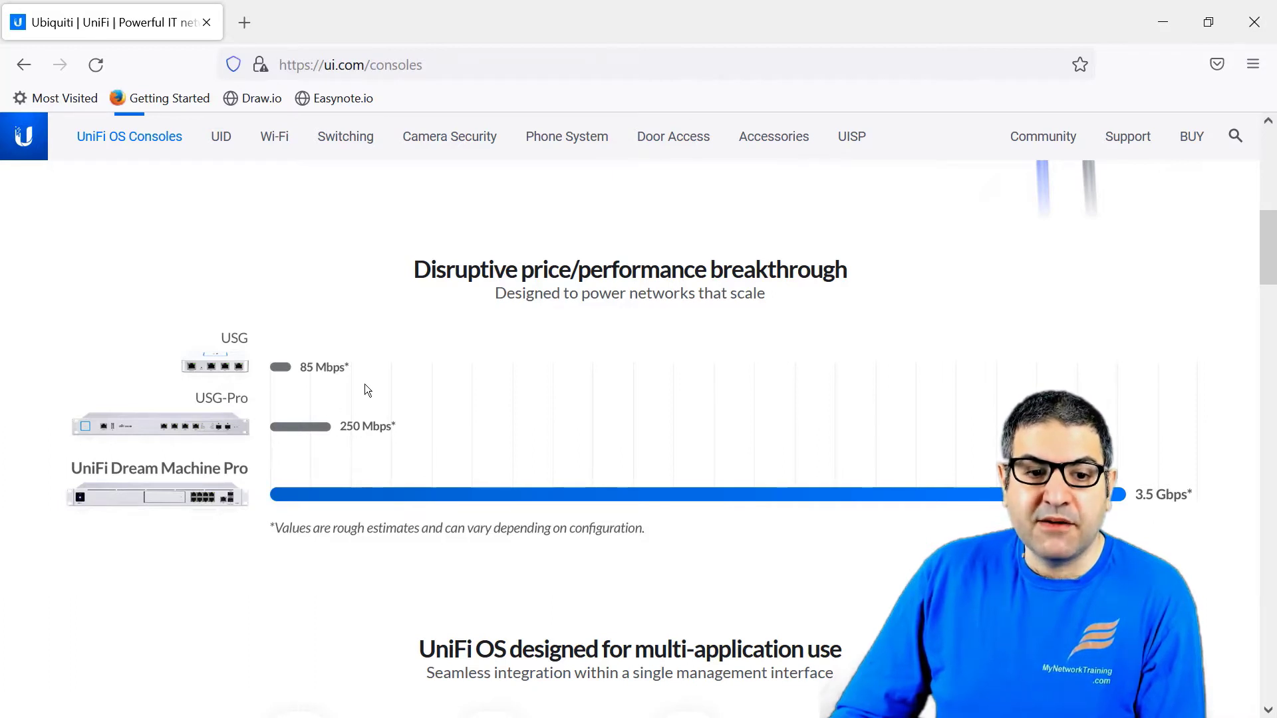
Preview the Network Application and Access Application dashboards in the multi-application section
{"action": "scroll", "coordinate": [416, 367], "scroll_direction": "down", "scroll_amount": 2}
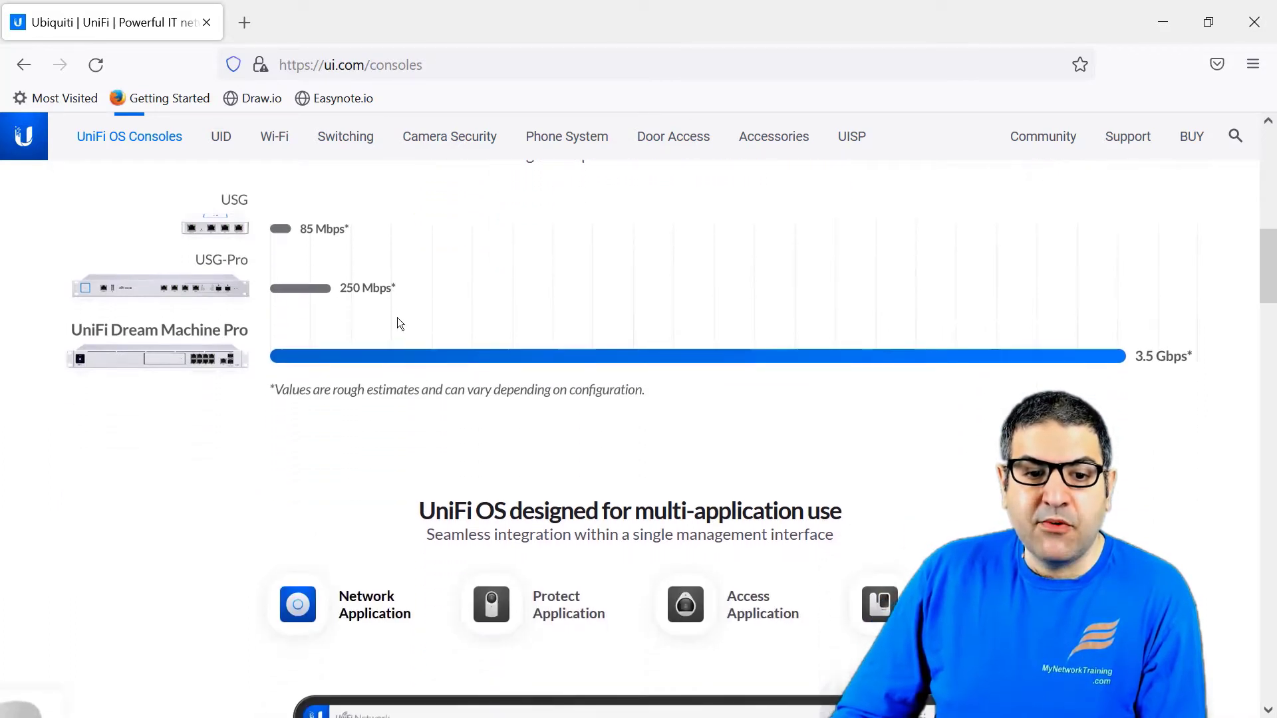
{"action": "scroll", "coordinate": [397, 317], "scroll_direction": "down", "scroll_amount": 1}
{"action": "scroll", "coordinate": [397, 318], "scroll_direction": "up", "scroll_amount": 1}
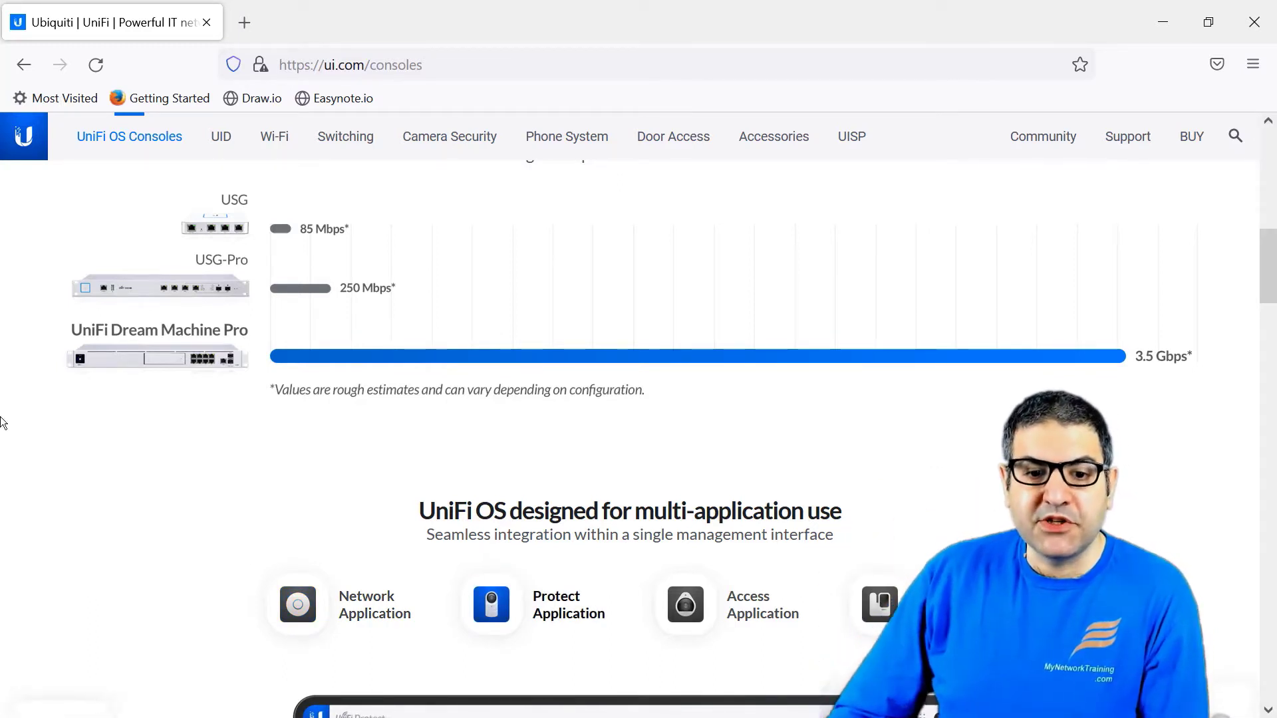
{"action": "scroll", "coordinate": [400, 339], "scroll_direction": "down", "scroll_amount": 2}
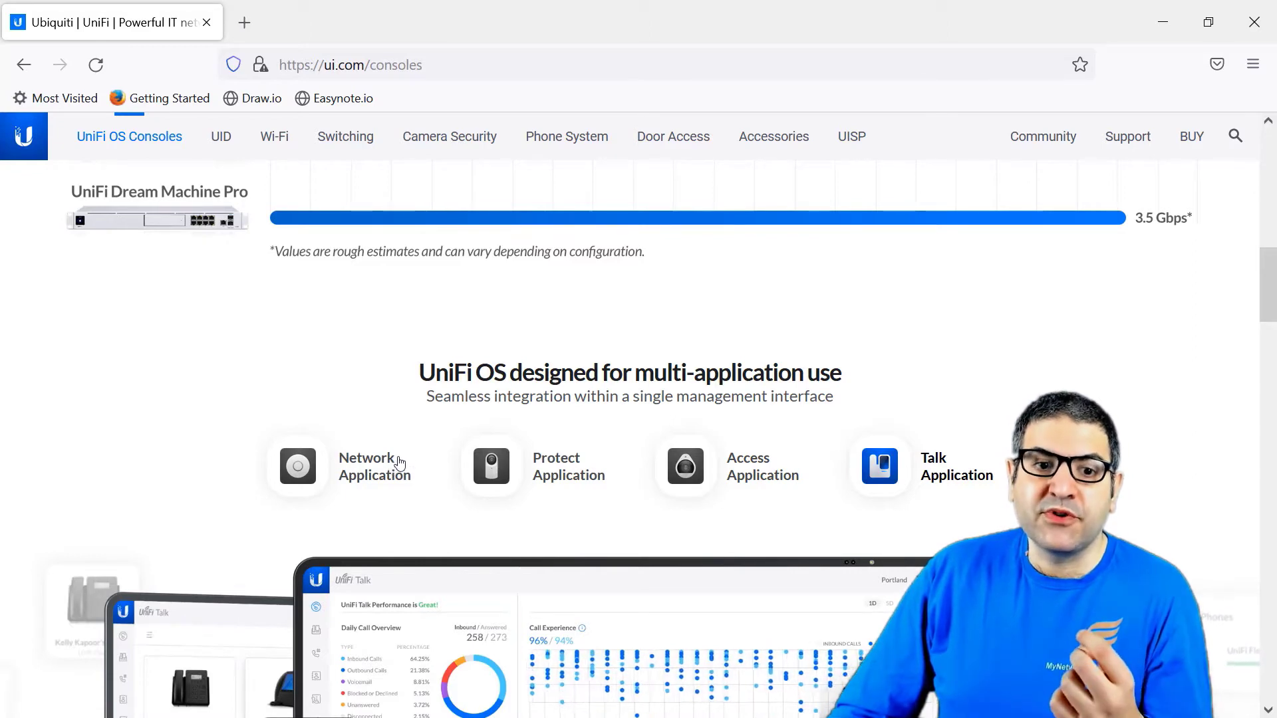
{"action": "left_click", "coordinate": [389, 459]}
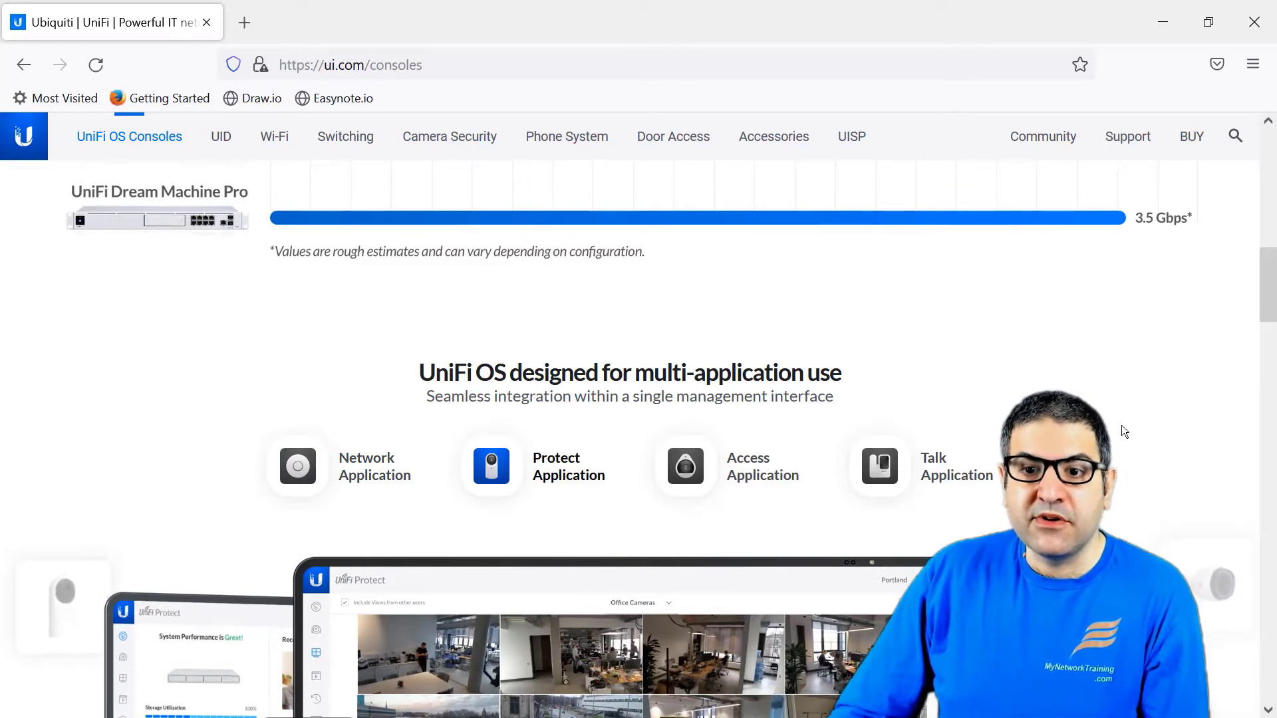
{"action": "left_click", "coordinate": [673, 452]}
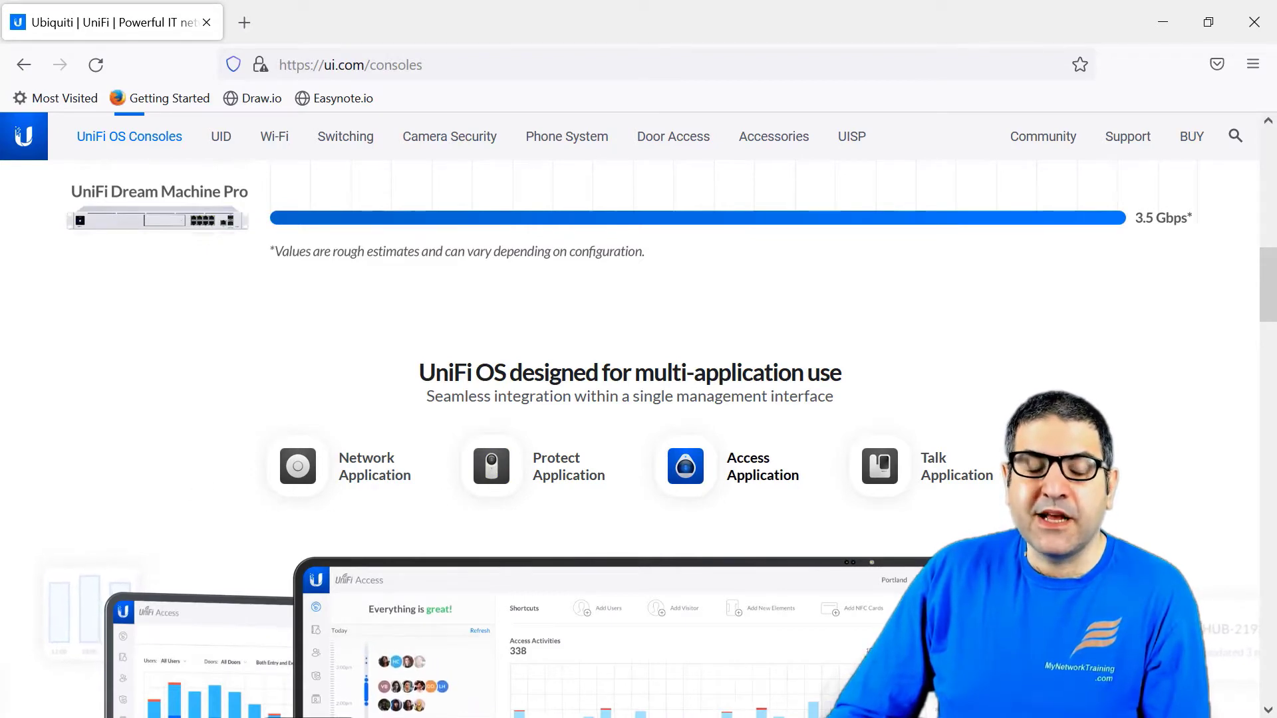
{"action": "scroll", "coordinate": [638, 439], "scroll_direction": "down", "scroll_amount": 2}
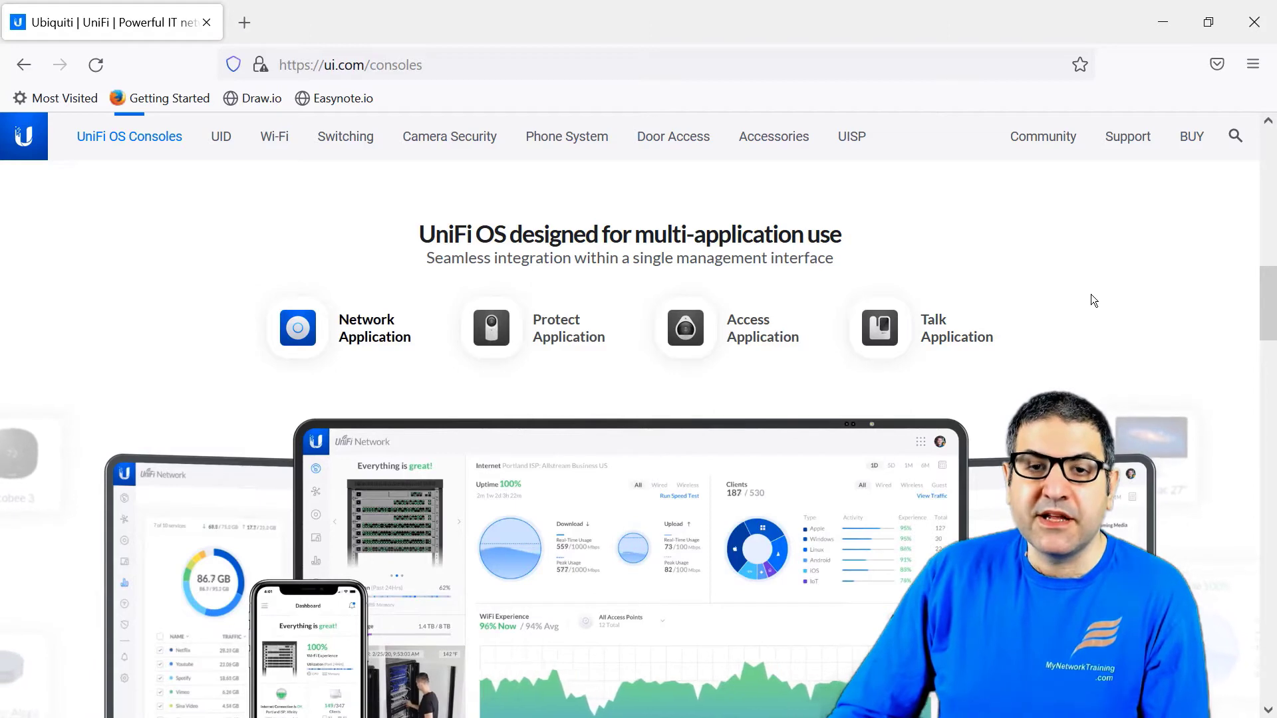
Scroll past the UDM Pro network diagram to 'Which UniFi OS Console is Right for You?'
{"action": "scroll", "coordinate": [920, 320], "scroll_direction": "down", "scroll_amount": 1}
{"action": "scroll", "coordinate": [919, 324], "scroll_direction": "down", "scroll_amount": 8}
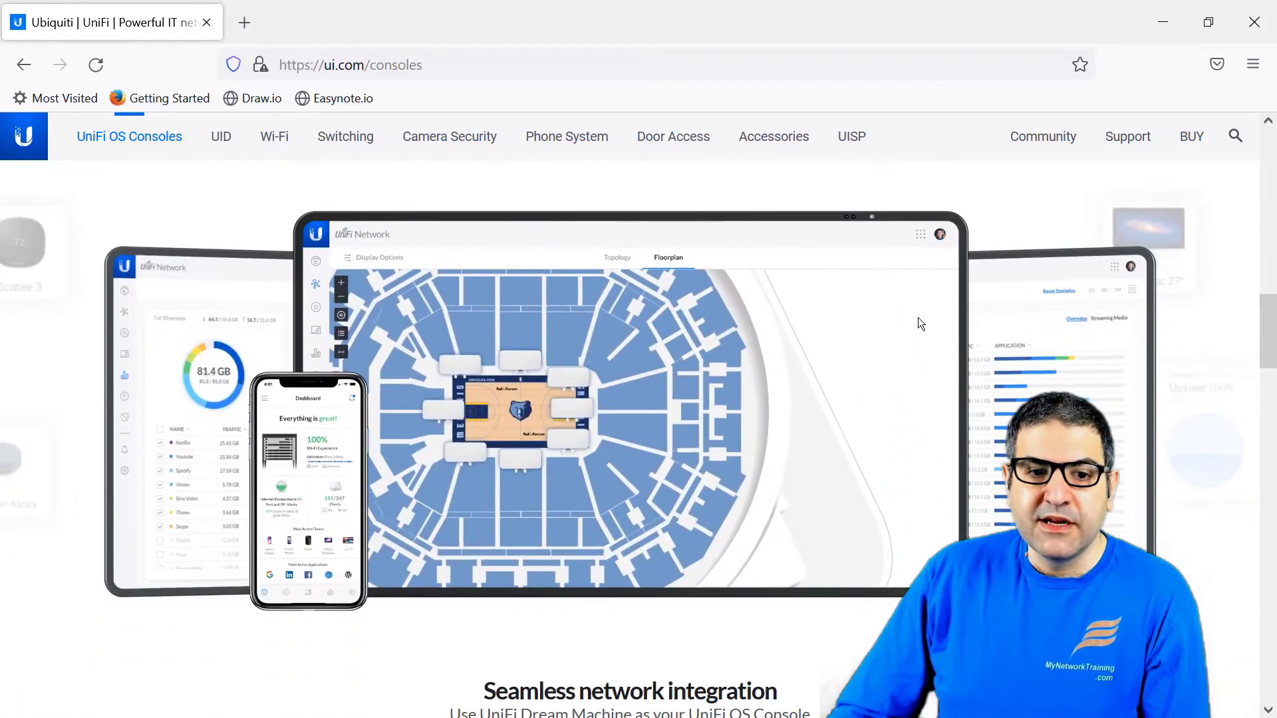
{"action": "scroll", "coordinate": [919, 324], "scroll_direction": "down", "scroll_amount": 1}
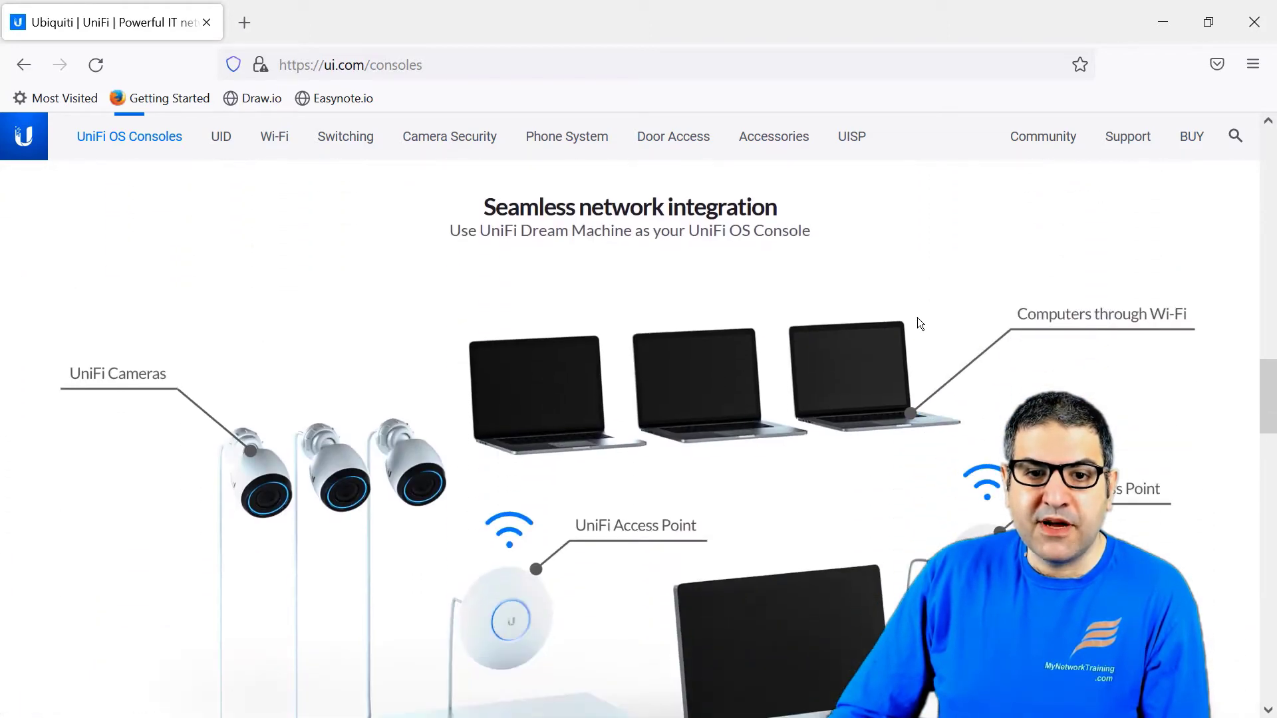
{"action": "scroll", "coordinate": [919, 324], "scroll_direction": "down", "scroll_amount": 1}
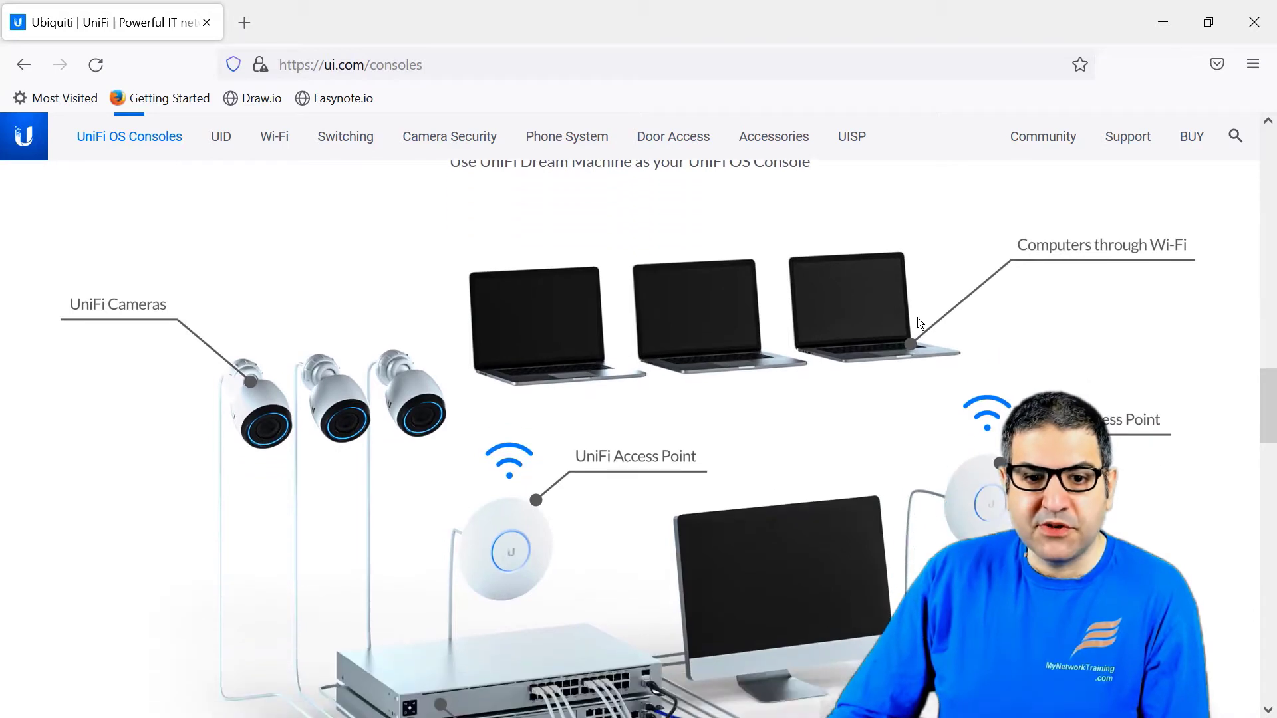
{"action": "scroll", "coordinate": [917, 323], "scroll_direction": "down", "scroll_amount": 1}
{"action": "scroll", "coordinate": [917, 323], "scroll_direction": "down", "scroll_amount": 2}
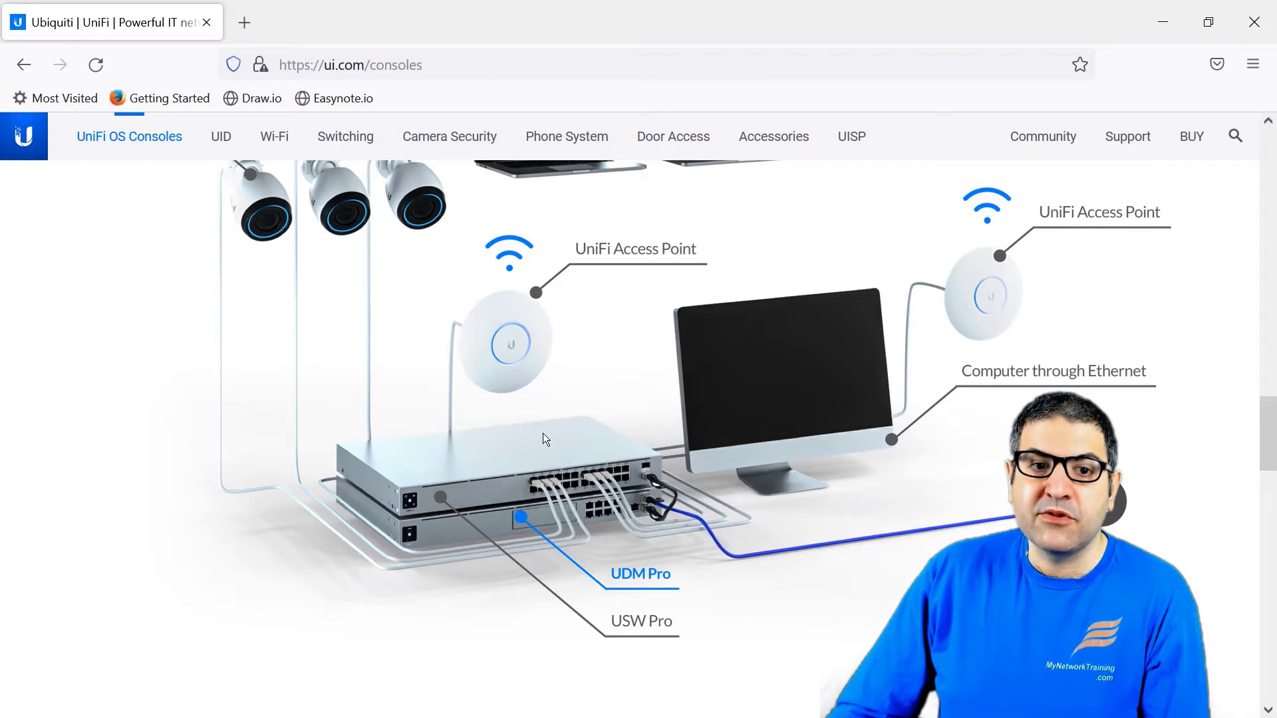
{"action": "scroll", "coordinate": [545, 439], "scroll_direction": "up", "scroll_amount": 2}
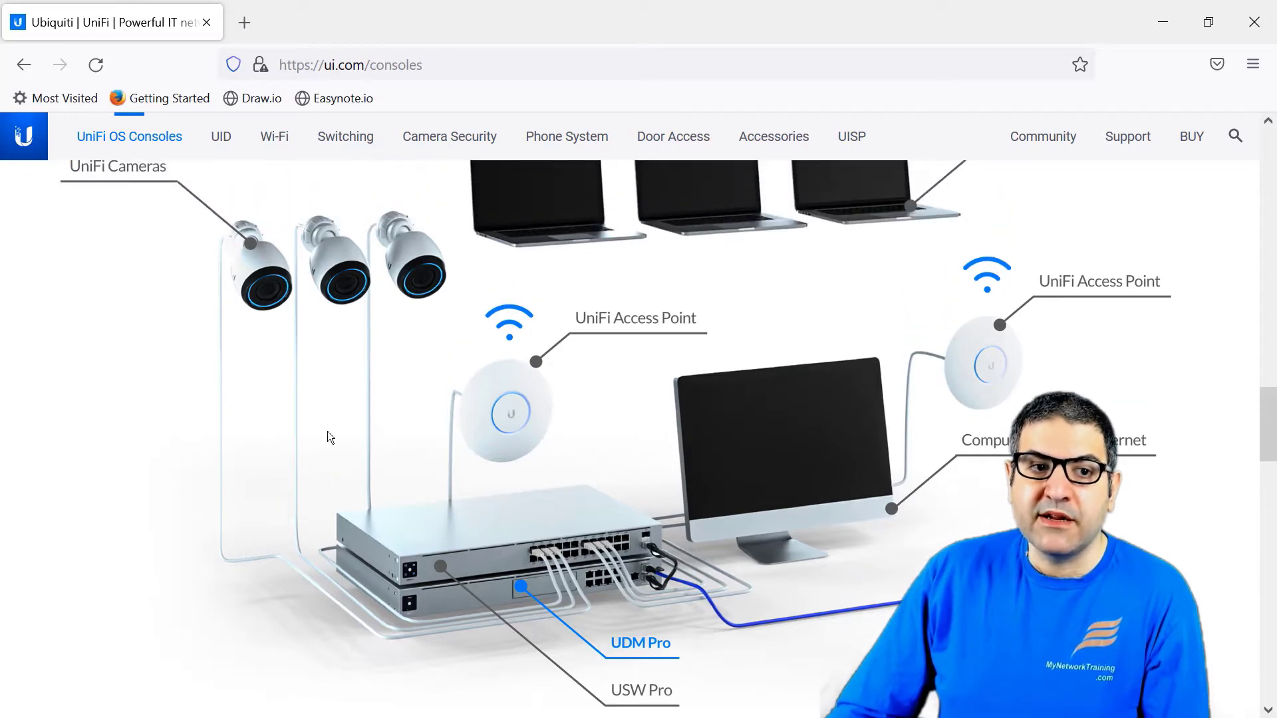
{"action": "scroll", "coordinate": [539, 491], "scroll_direction": "down", "scroll_amount": 2}
{"action": "scroll", "coordinate": [507, 522], "scroll_direction": "up", "scroll_amount": 4}
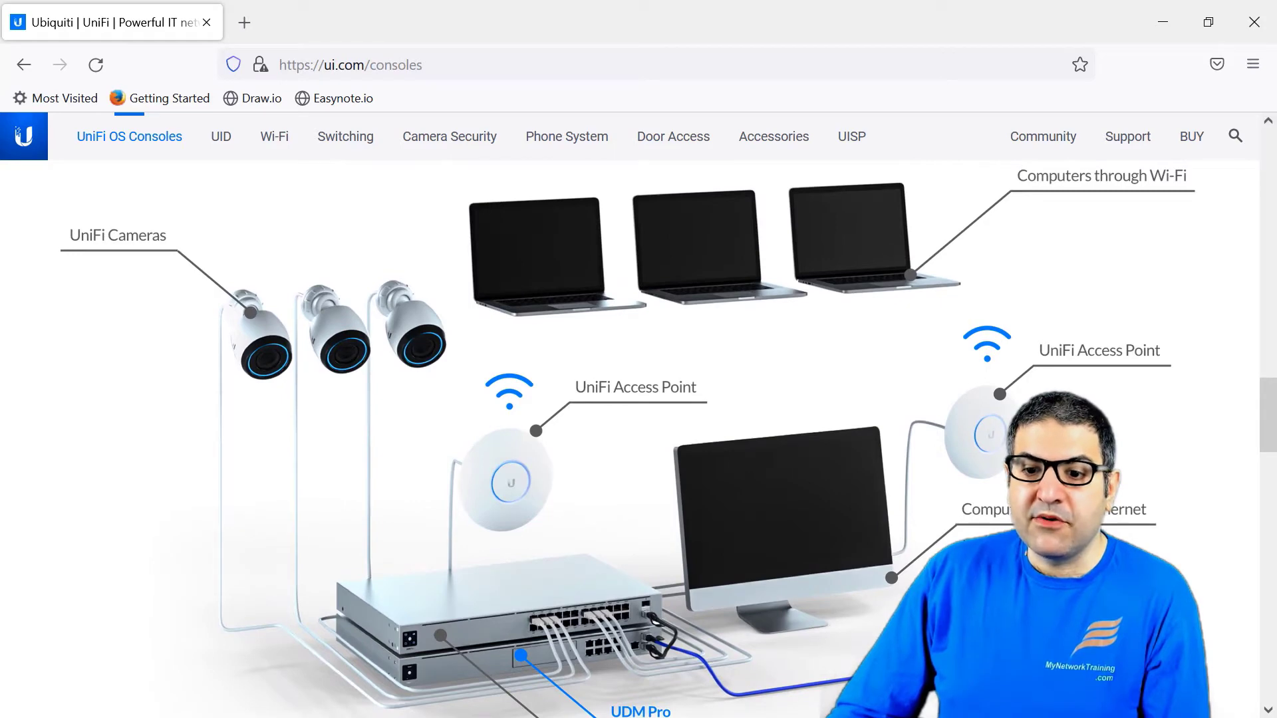
{"action": "scroll", "coordinate": [864, 396], "scroll_direction": "up", "scroll_amount": 2}
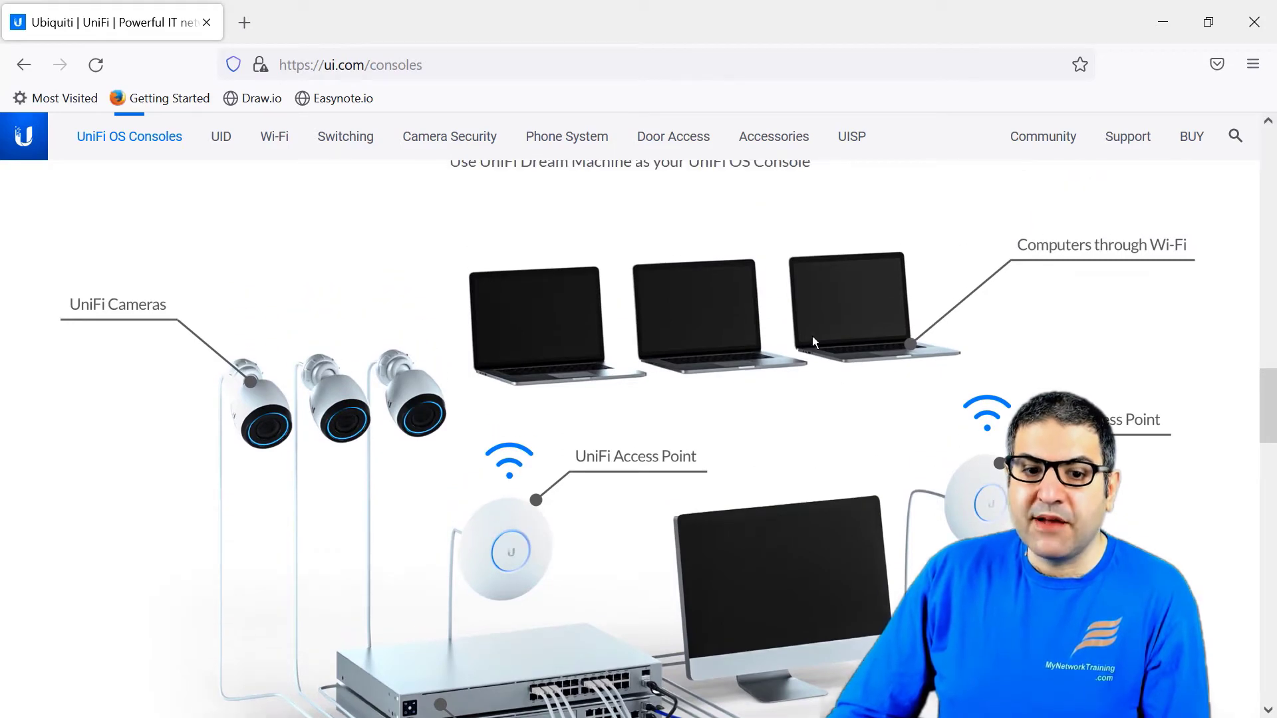
{"action": "scroll", "coordinate": [732, 433], "scroll_direction": "down", "scroll_amount": 3}
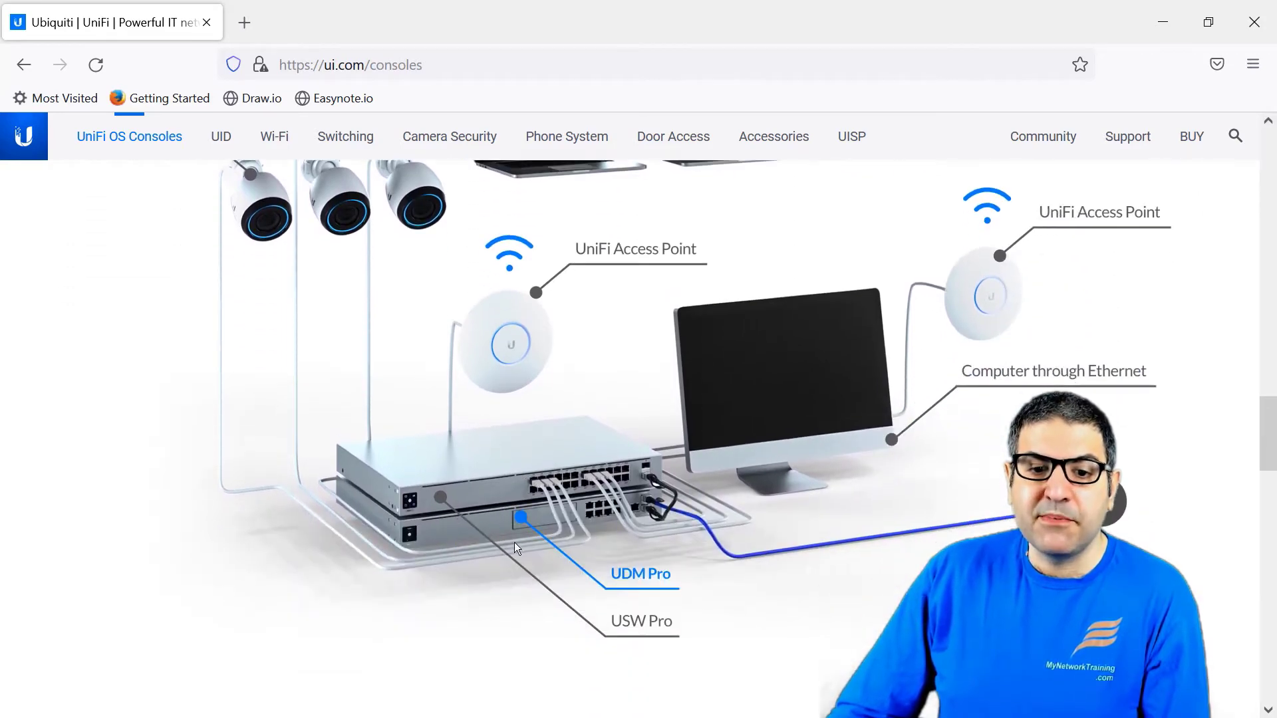
{"action": "scroll", "coordinate": [585, 526], "scroll_direction": "down", "scroll_amount": 4}
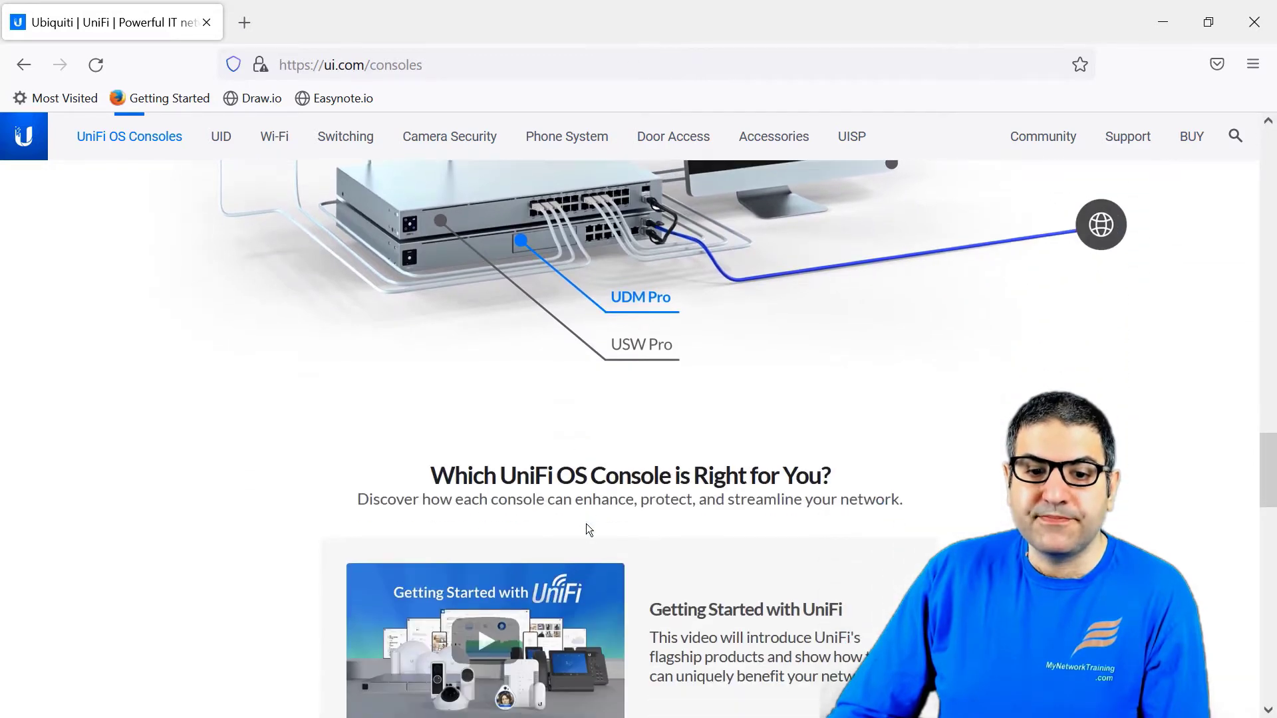
Scroll to the Compare table for Dream Machine Pro, Dream Machine and Cloud Key Gen2
{"action": "scroll", "coordinate": [471, 359], "scroll_direction": "down", "scroll_amount": 2}
{"action": "scroll", "coordinate": [470, 358], "scroll_direction": "down", "scroll_amount": 3}
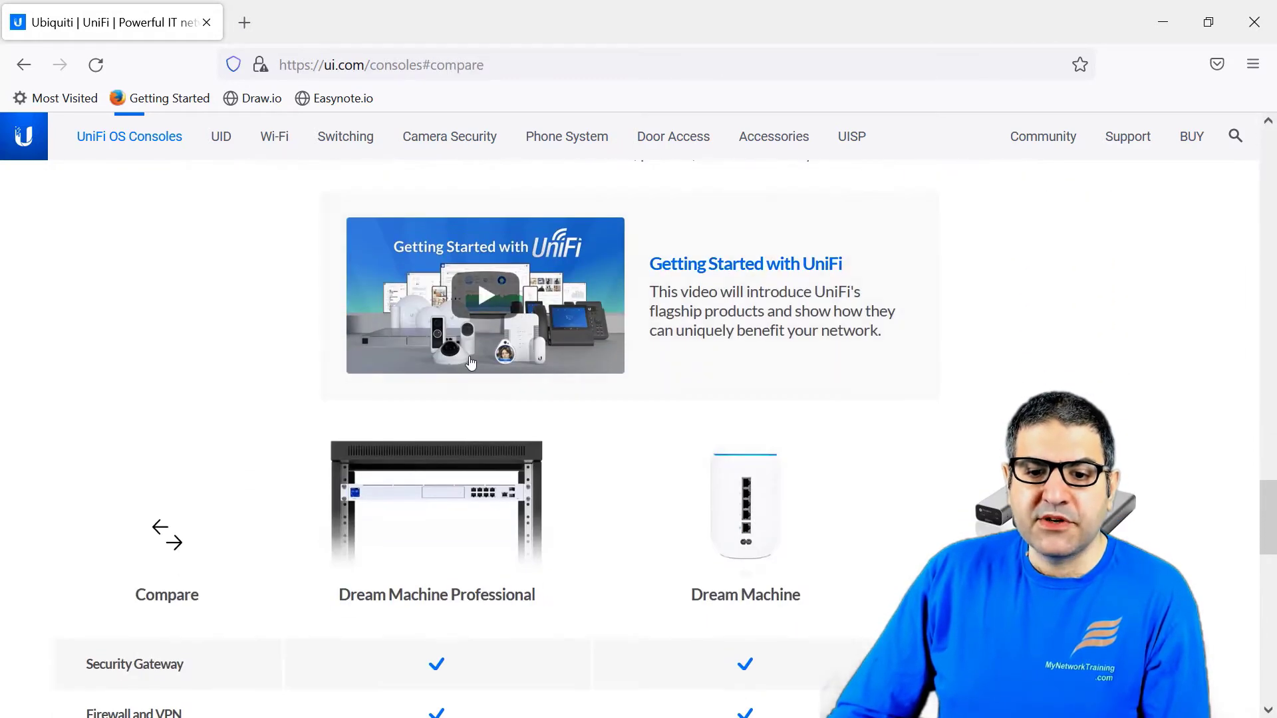
{"action": "scroll", "coordinate": [469, 362], "scroll_direction": "down", "scroll_amount": 3}
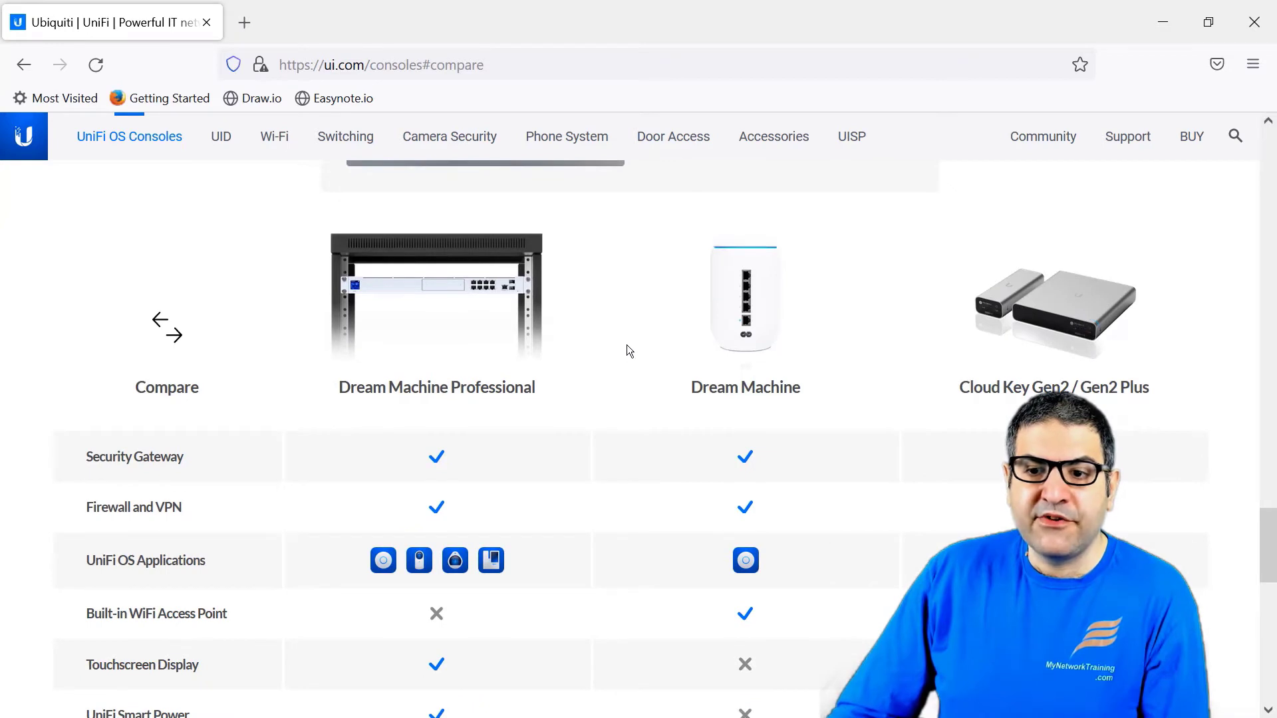
{"action": "scroll", "coordinate": [634, 318], "scroll_direction": "down", "scroll_amount": 1}
{"action": "scroll", "coordinate": [633, 318], "scroll_direction": "up", "scroll_amount": 2}
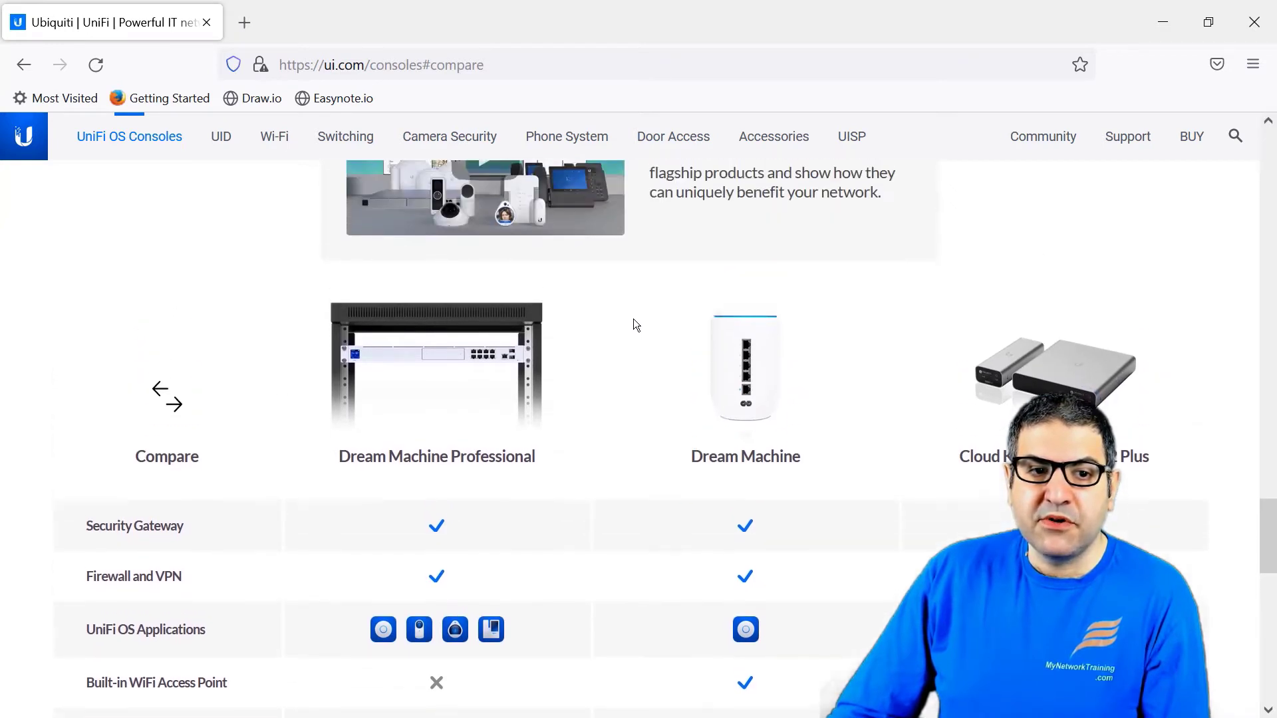
{"action": "scroll", "coordinate": [633, 318], "scroll_direction": "up", "scroll_amount": 4}
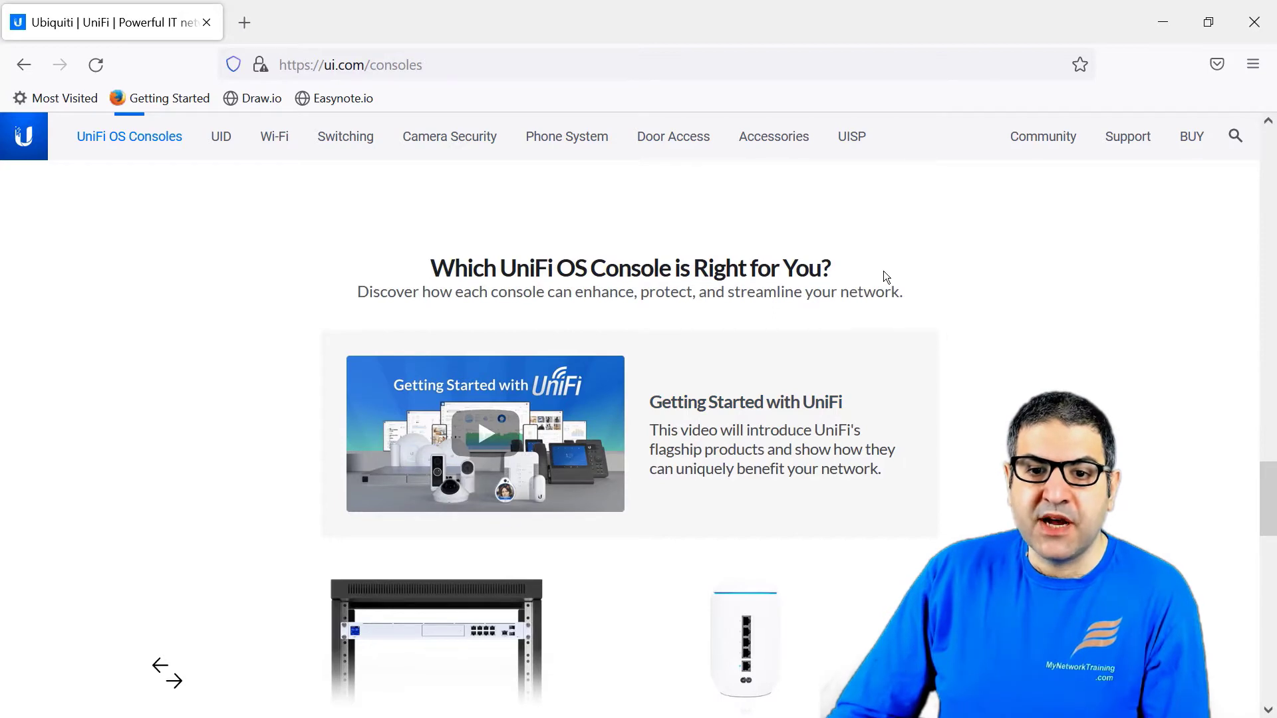
{"action": "scroll", "coordinate": [884, 272], "scroll_direction": "down", "scroll_amount": 5}
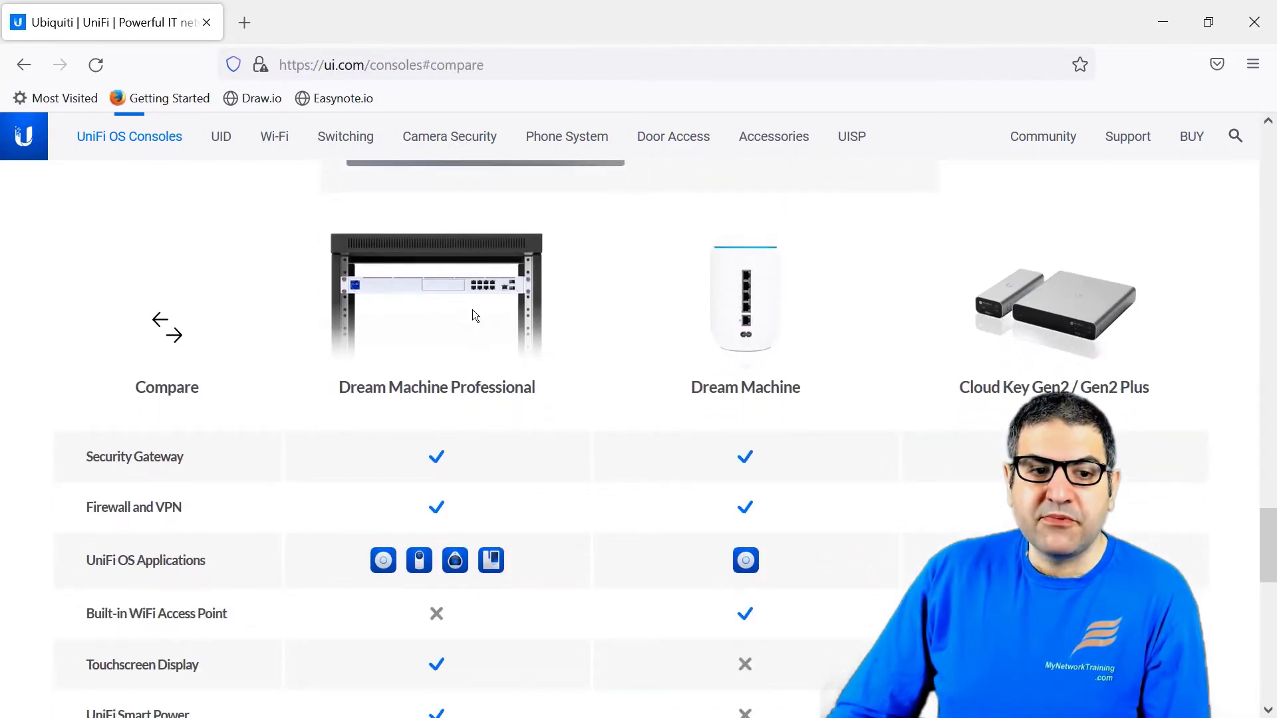
{"action": "scroll", "coordinate": [472, 310], "scroll_direction": "down", "scroll_amount": 1}
{"action": "scroll", "coordinate": [473, 310], "scroll_direction": "up", "scroll_amount": 1}
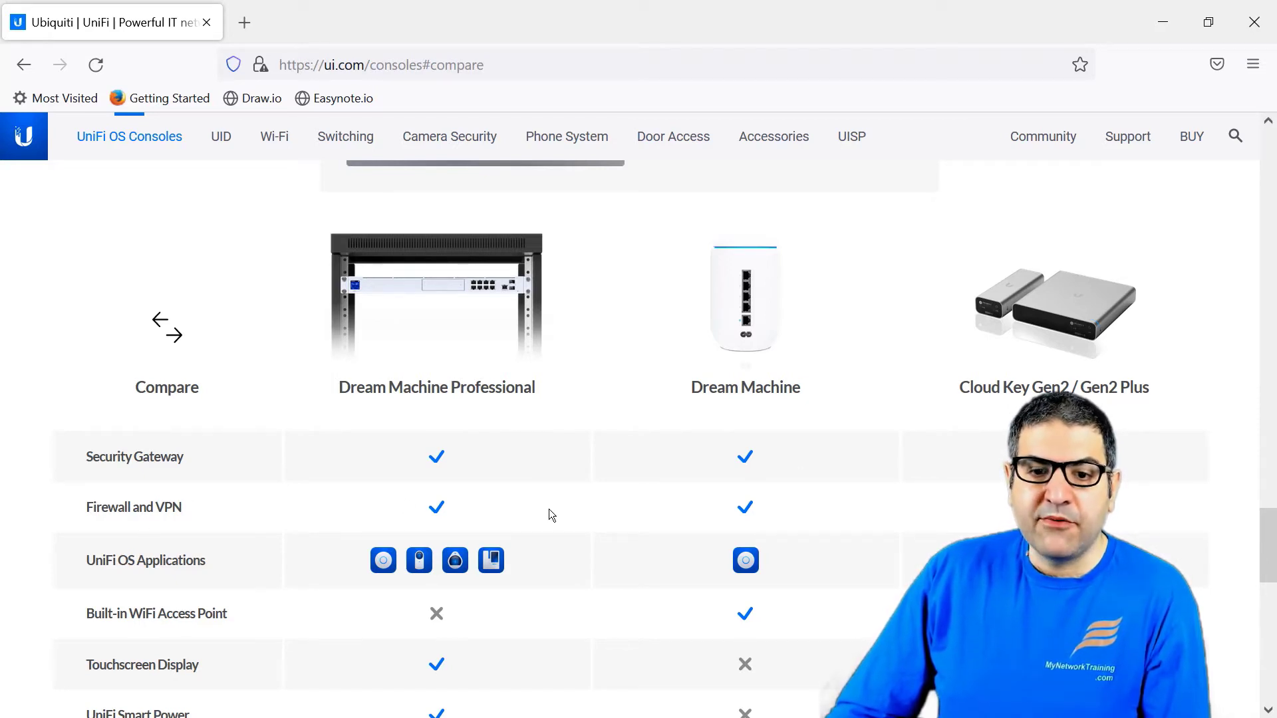
Highlight the UniFi OS Applications row and scroll through the Dream Machine Professional feature rows
{"action": "scroll", "coordinate": [593, 454], "scroll_direction": "down", "scroll_amount": 2}
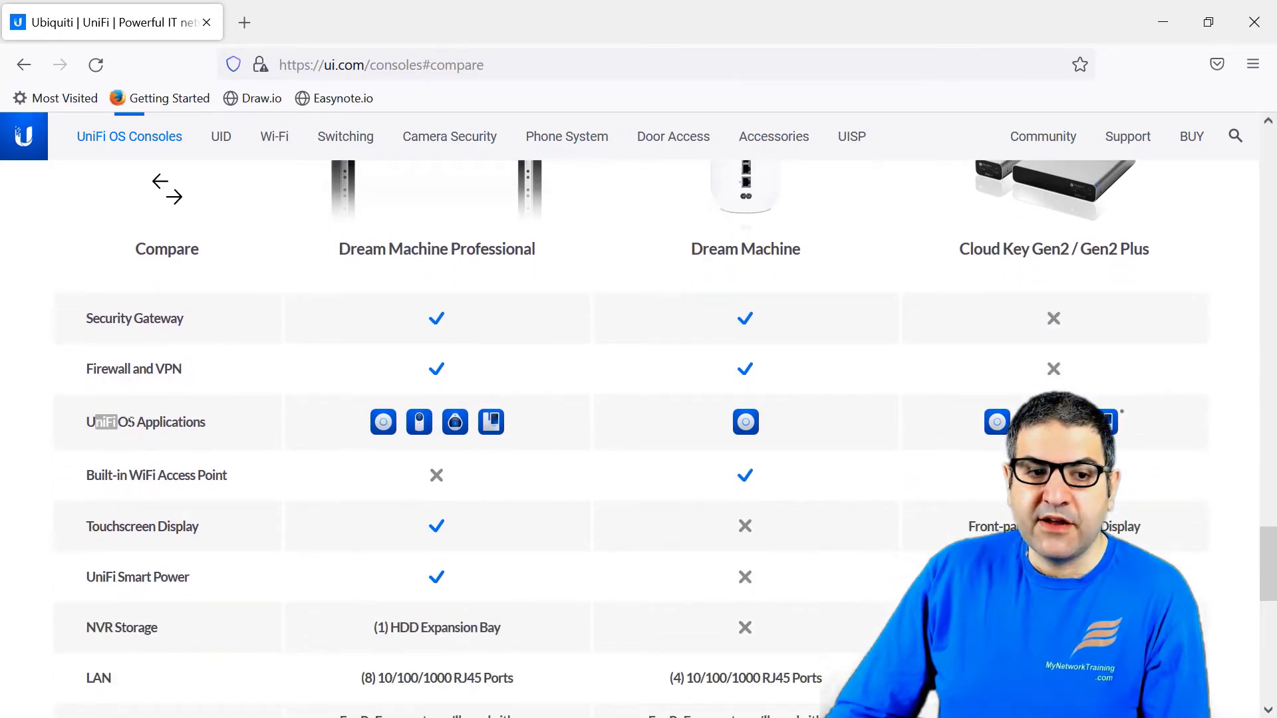
{"action": "left_click_drag", "start_coordinate": [131, 423], "coordinate": [186, 423]}
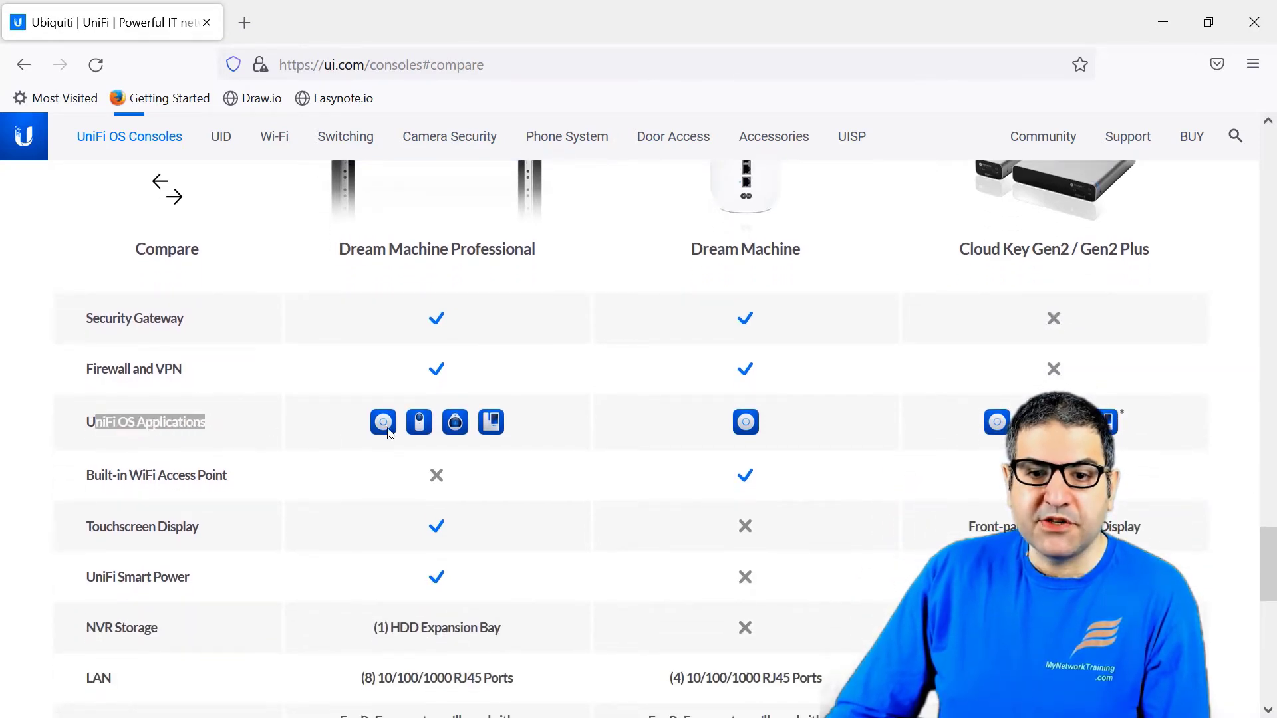
{"action": "scroll", "coordinate": [785, 458], "scroll_direction": "up", "scroll_amount": 1}
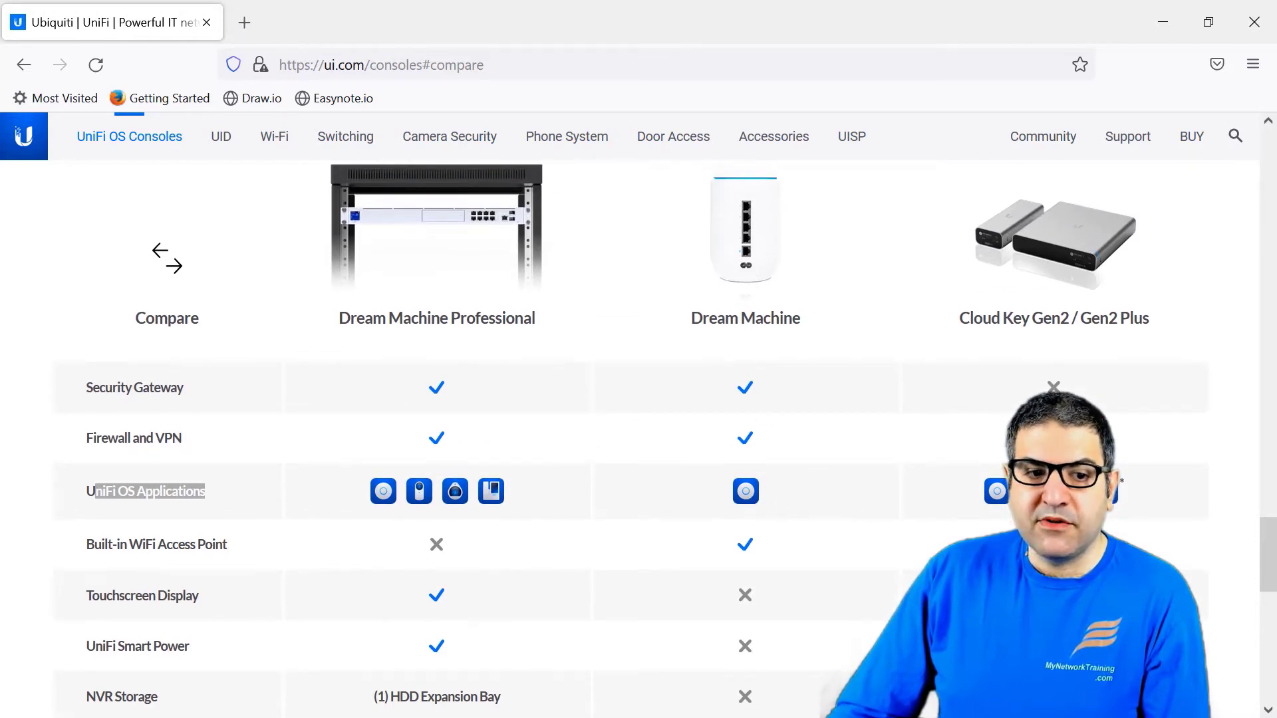
{"action": "scroll", "coordinate": [285, 475], "scroll_direction": "down", "scroll_amount": 2}
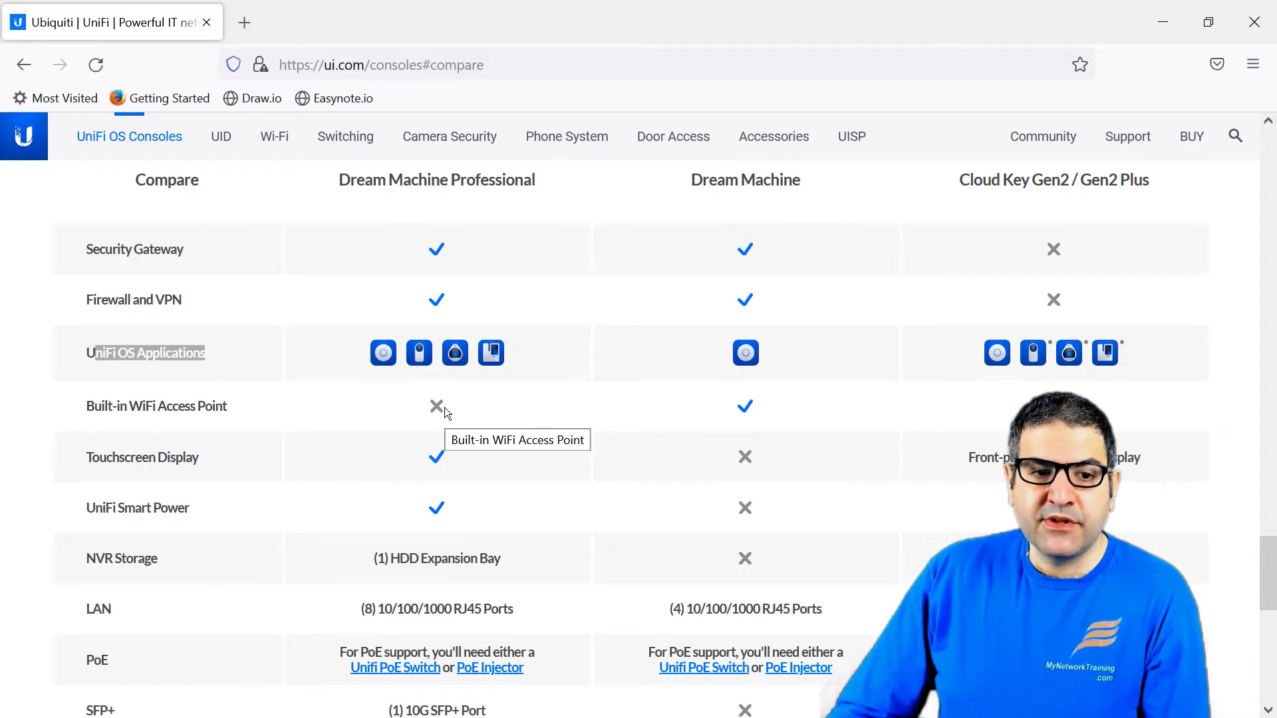
{"action": "scroll", "coordinate": [400, 381], "scroll_direction": "down", "scroll_amount": 1}
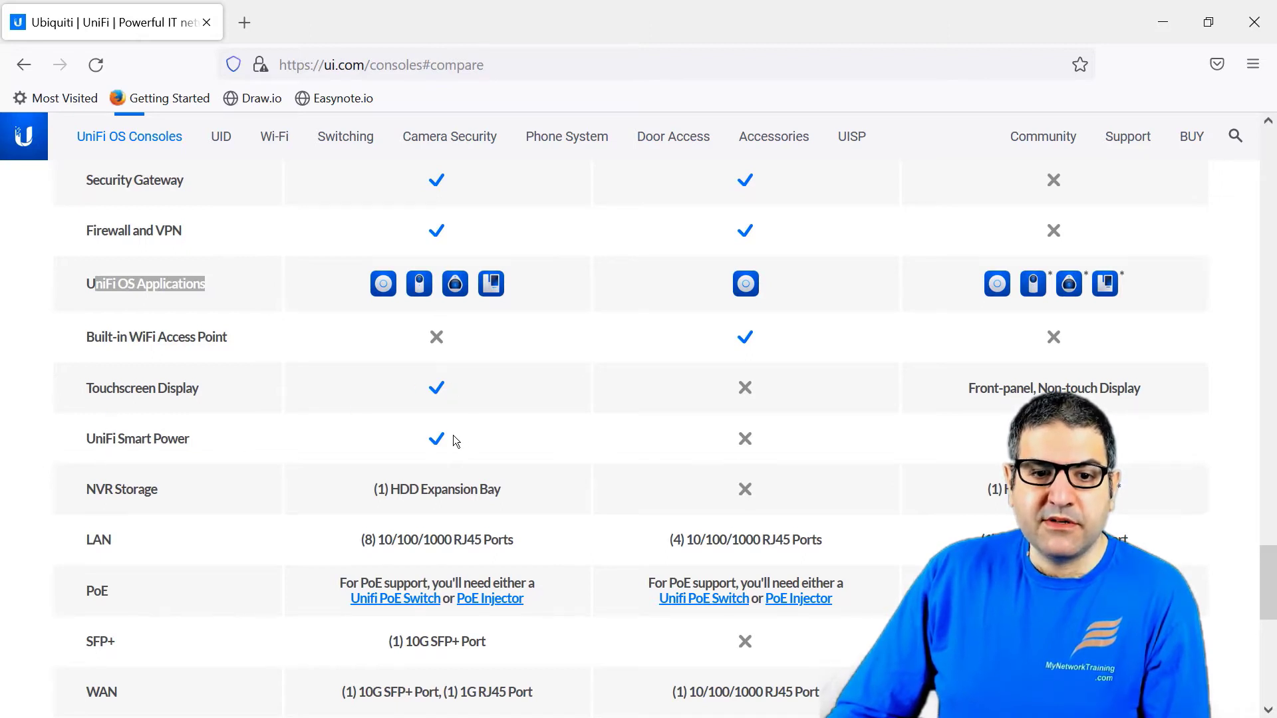
{"action": "scroll", "coordinate": [453, 435], "scroll_direction": "down", "scroll_amount": 1}
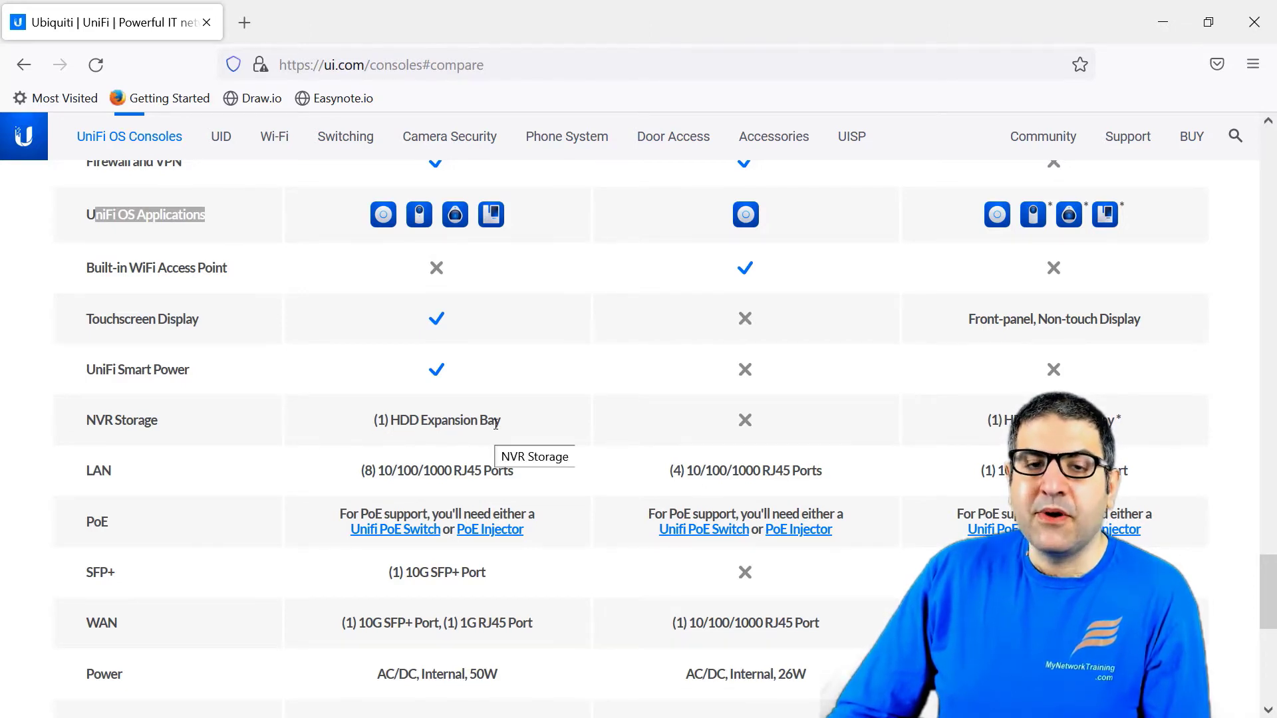
{"action": "scroll", "coordinate": [495, 424], "scroll_direction": "up", "scroll_amount": 1}
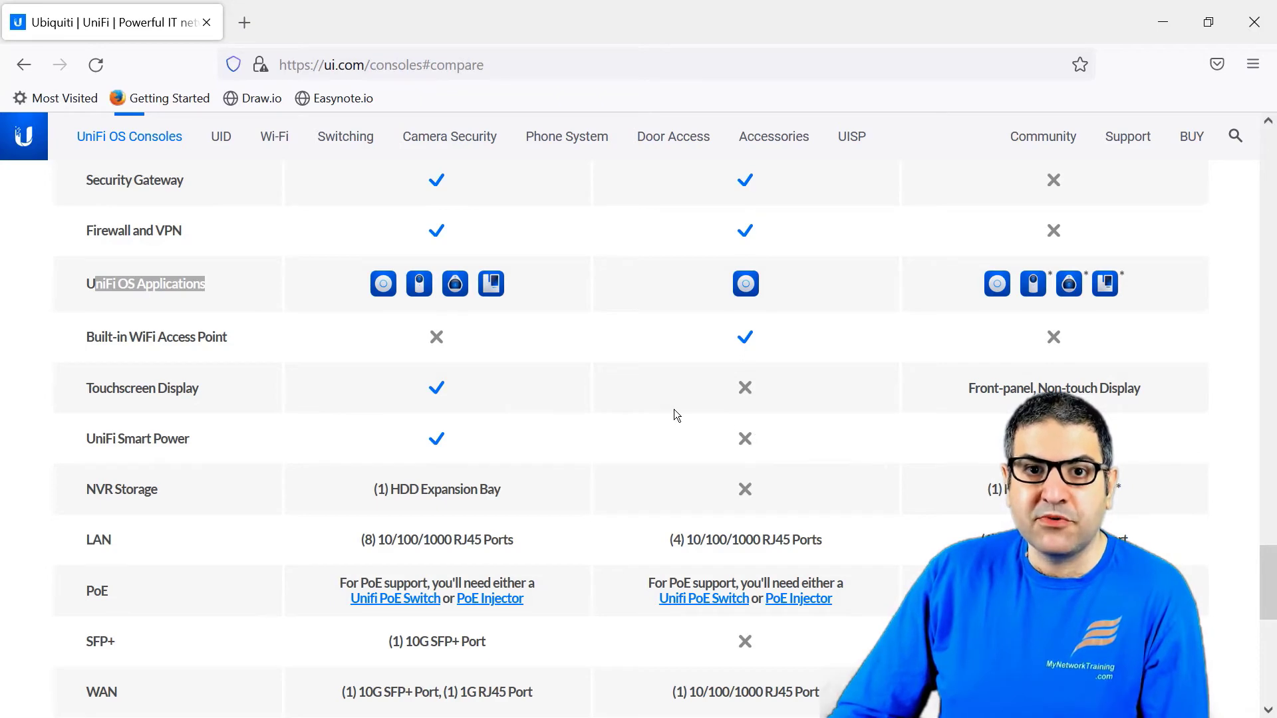
{"action": "scroll", "coordinate": [676, 415], "scroll_direction": "down", "scroll_amount": 1}
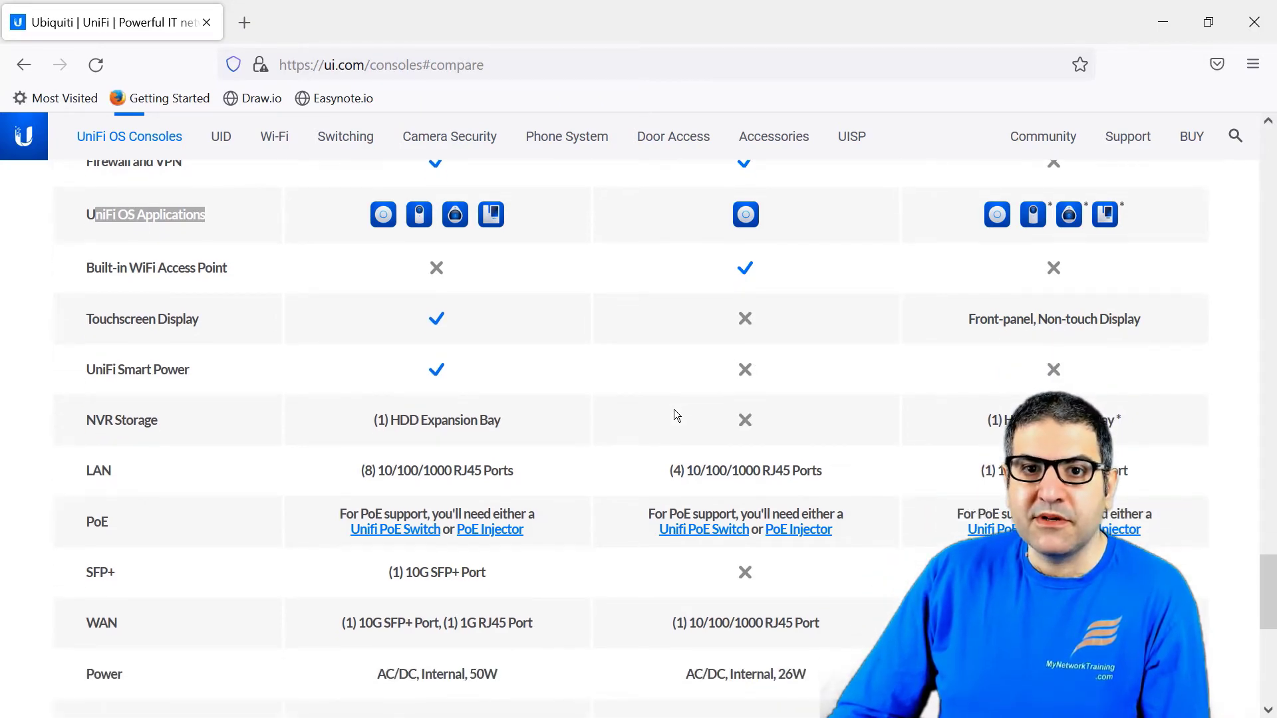
{"action": "scroll", "coordinate": [673, 415], "scroll_direction": "down", "scroll_amount": 2}
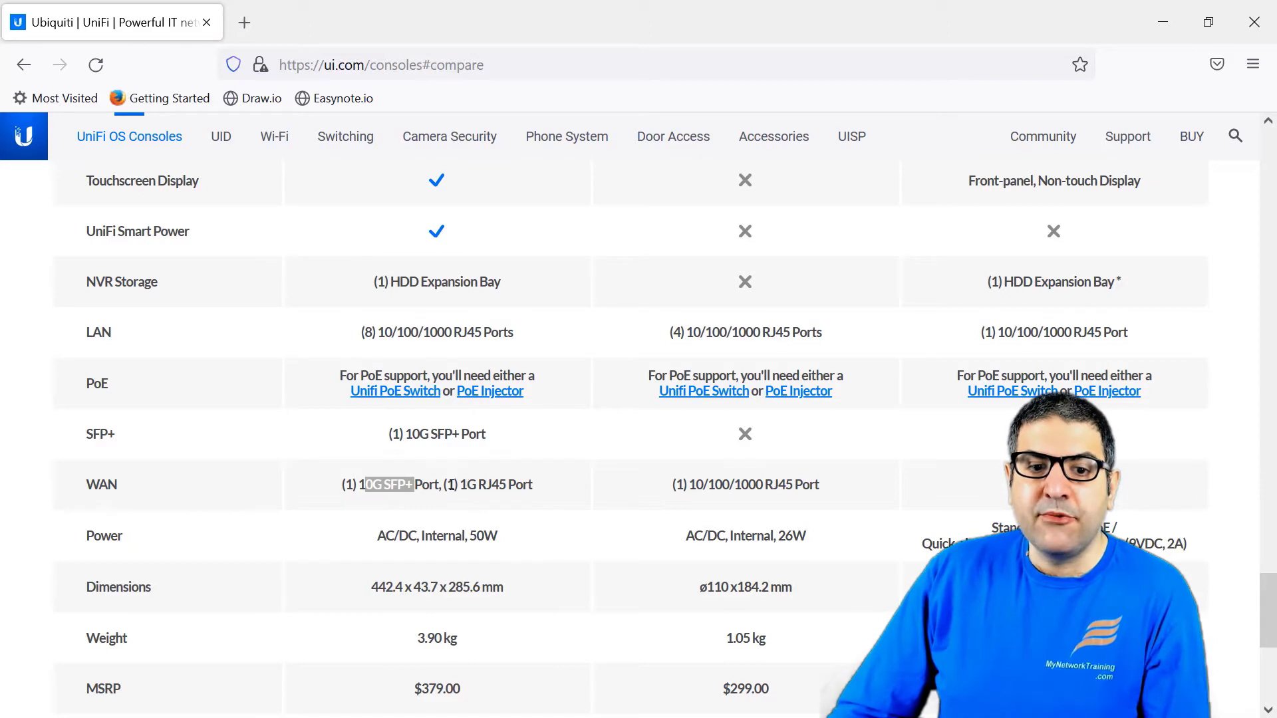
Highlight the 1G RJ45 WAN port, dimensions and weight specs, then return to the table header
{"action": "left_click_drag", "start_coordinate": [445, 485], "coordinate": [476, 485]}
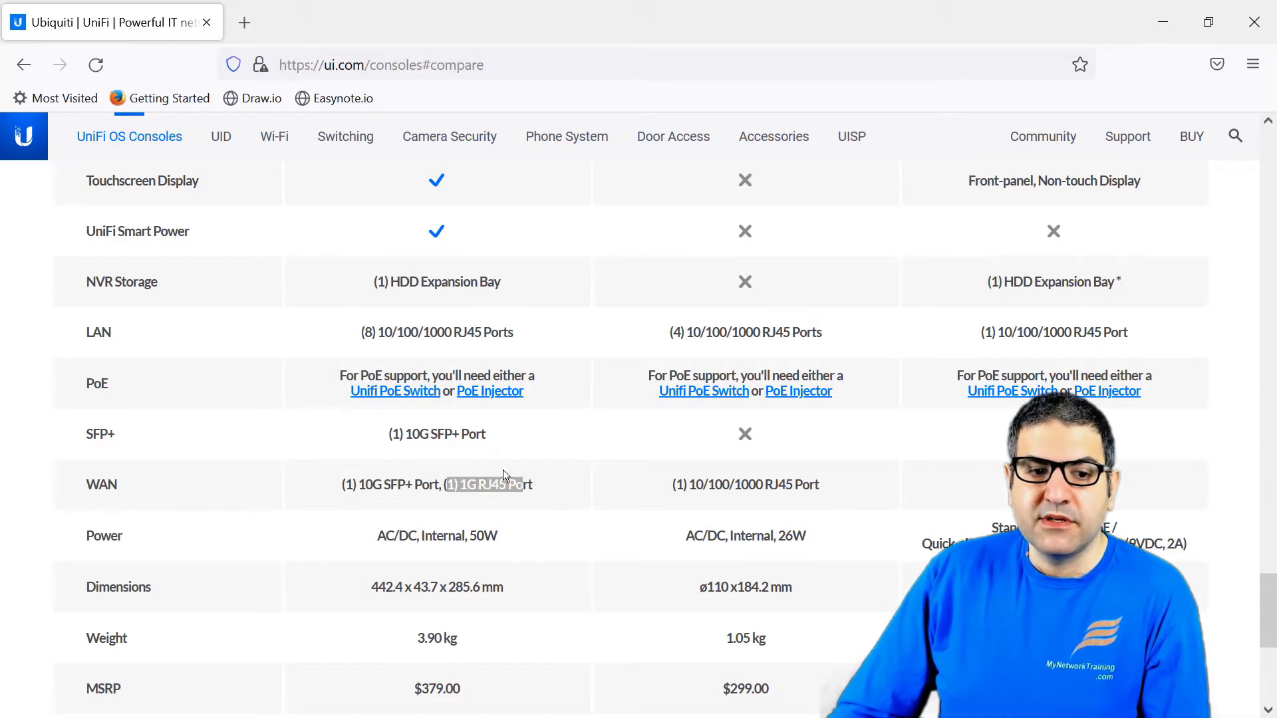
{"action": "scroll", "coordinate": [503, 469], "scroll_direction": "down", "scroll_amount": 2}
{"action": "left_click_drag", "start_coordinate": [374, 466], "coordinate": [496, 467]}
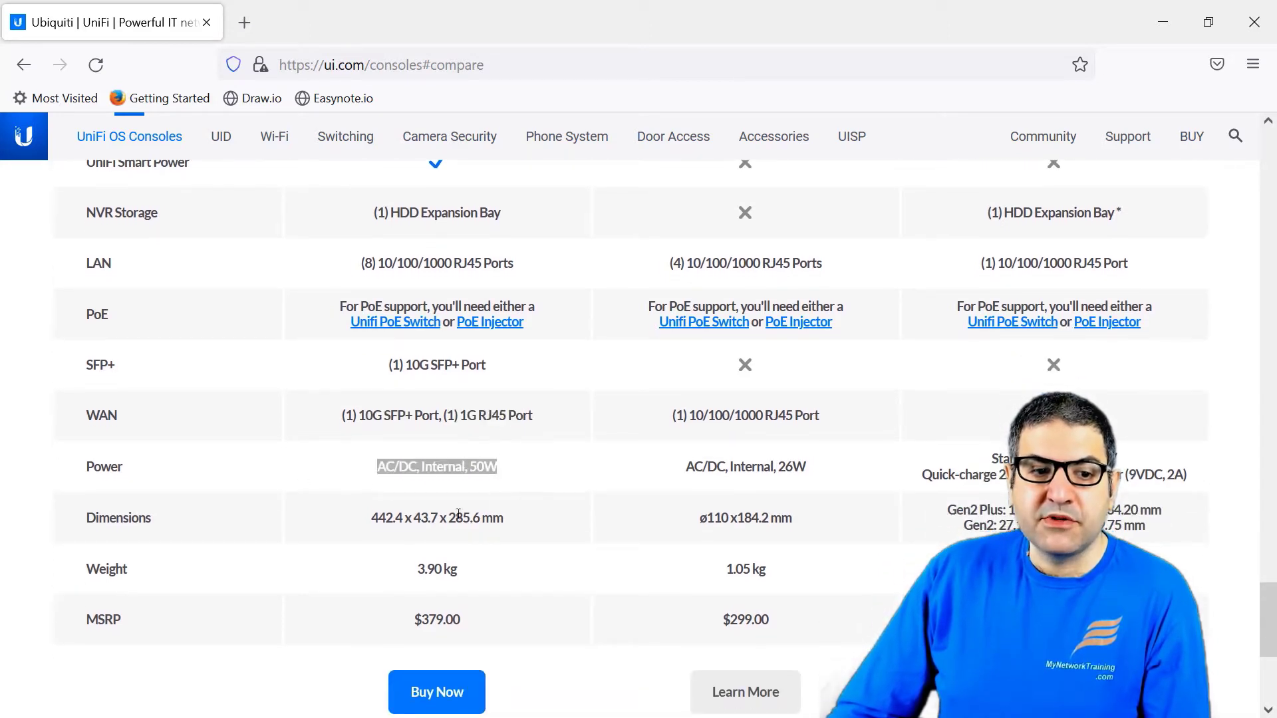
{"action": "left_click_drag", "start_coordinate": [420, 517], "coordinate": [439, 517]}
{"action": "scroll", "coordinate": [407, 546], "scroll_direction": "down", "scroll_amount": 4}
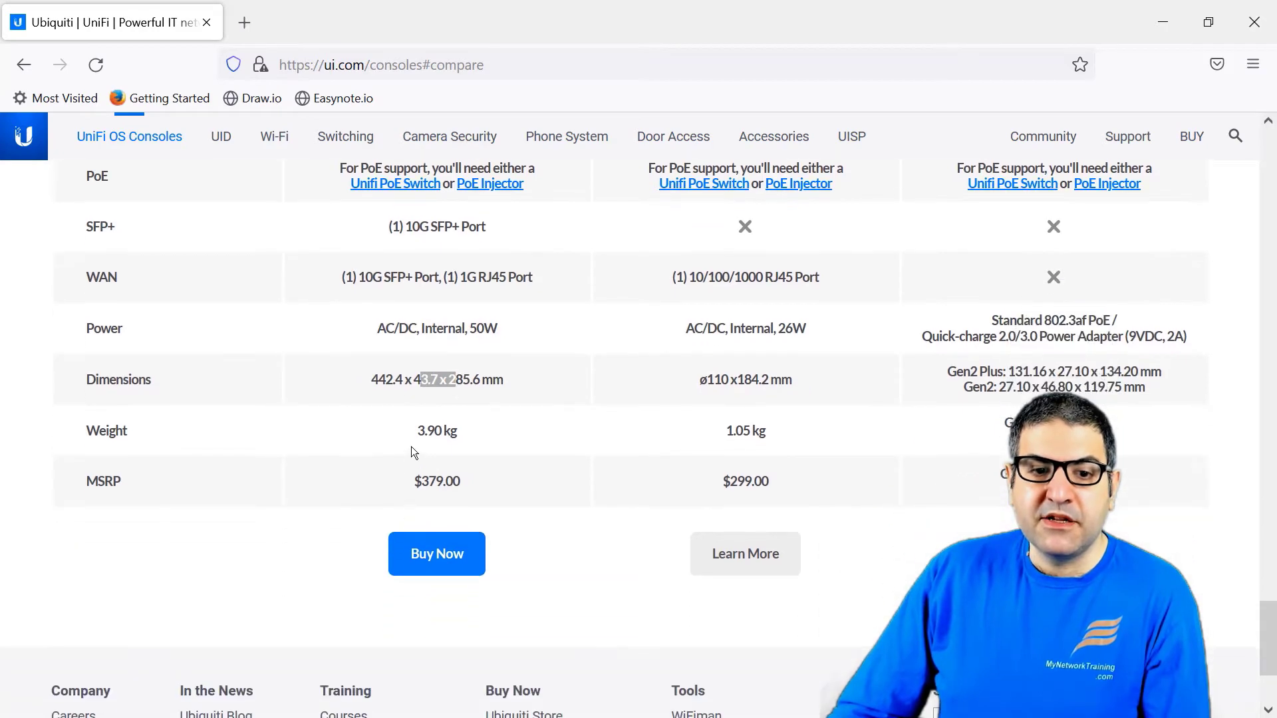
{"action": "left_click_drag", "start_coordinate": [411, 446], "coordinate": [464, 437]}
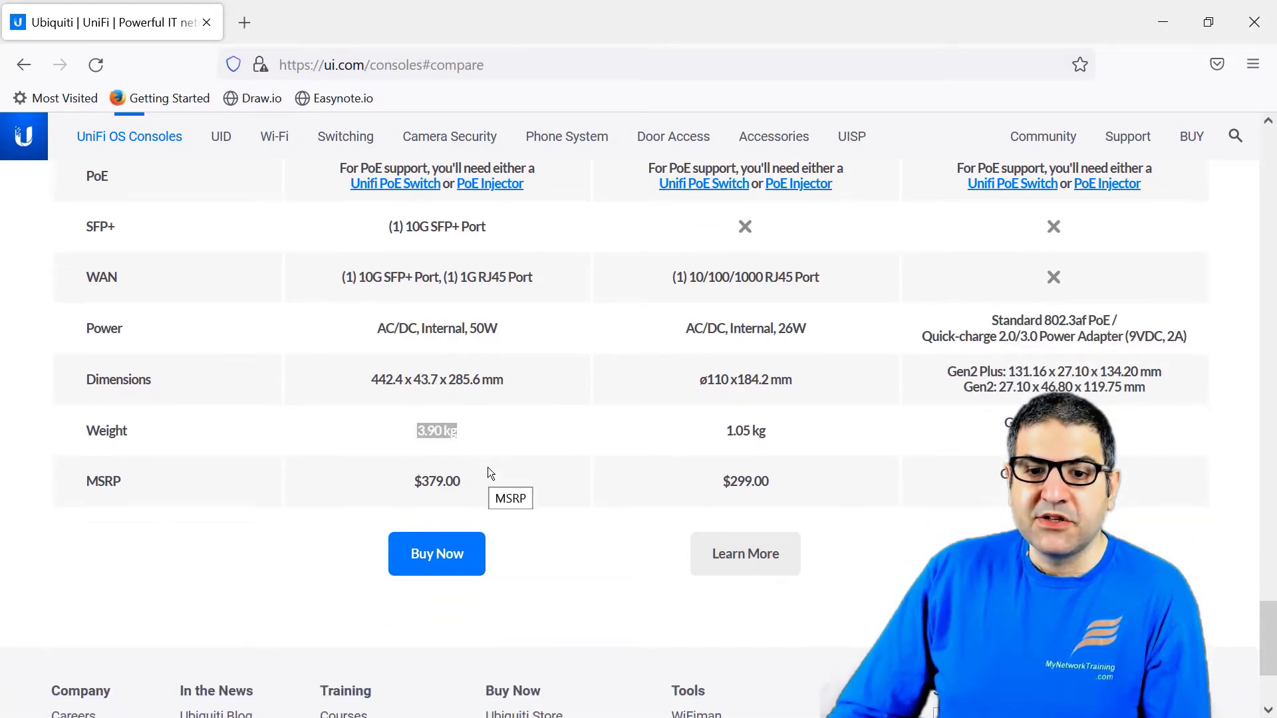
{"action": "scroll", "coordinate": [488, 467], "scroll_direction": "down", "scroll_amount": 2}
{"action": "scroll", "coordinate": [488, 467], "scroll_direction": "up", "scroll_amount": 16}
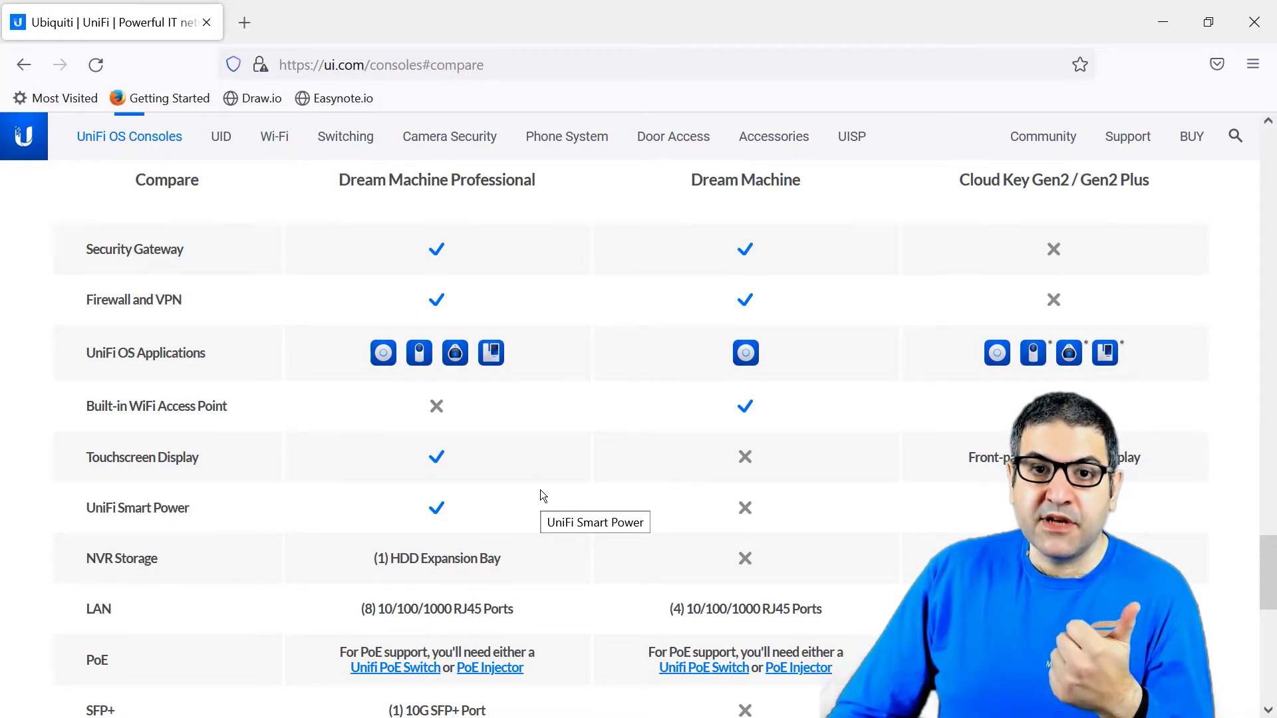
{"action": "scroll", "coordinate": [540, 490], "scroll_direction": "up", "scroll_amount": 2}
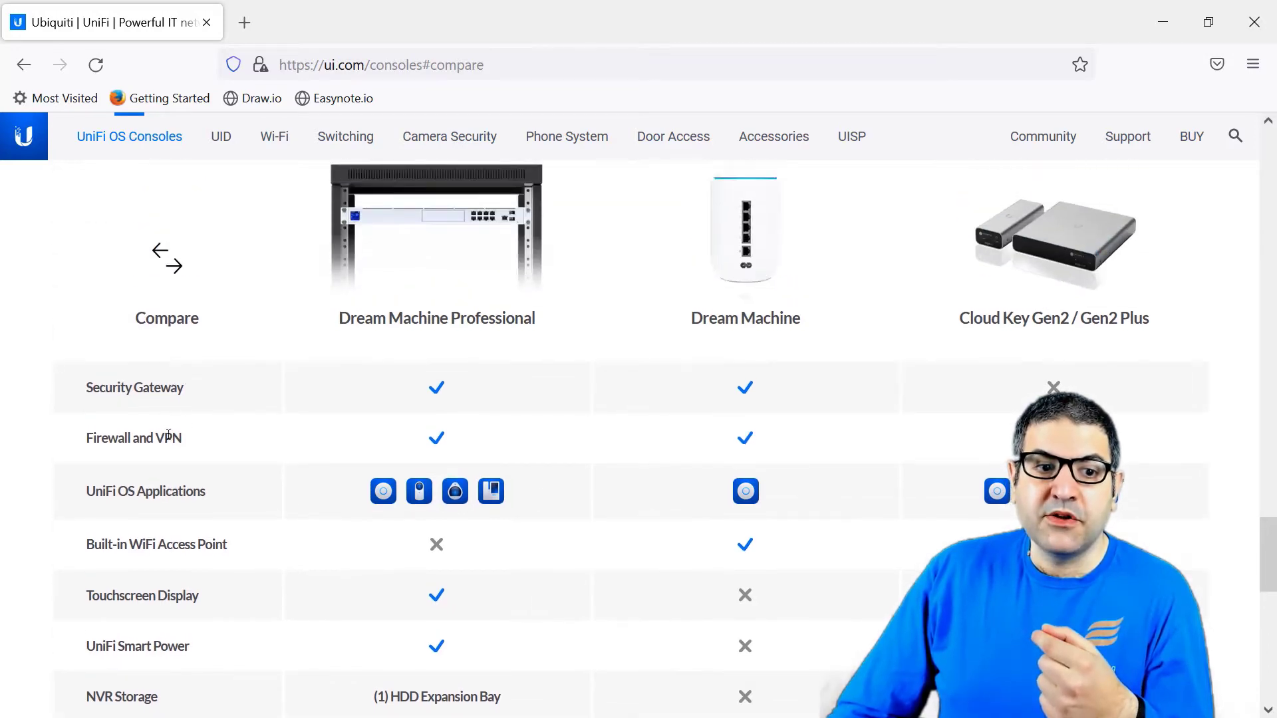
{"action": "scroll", "coordinate": [202, 483], "scroll_direction": "up", "scroll_amount": 15}
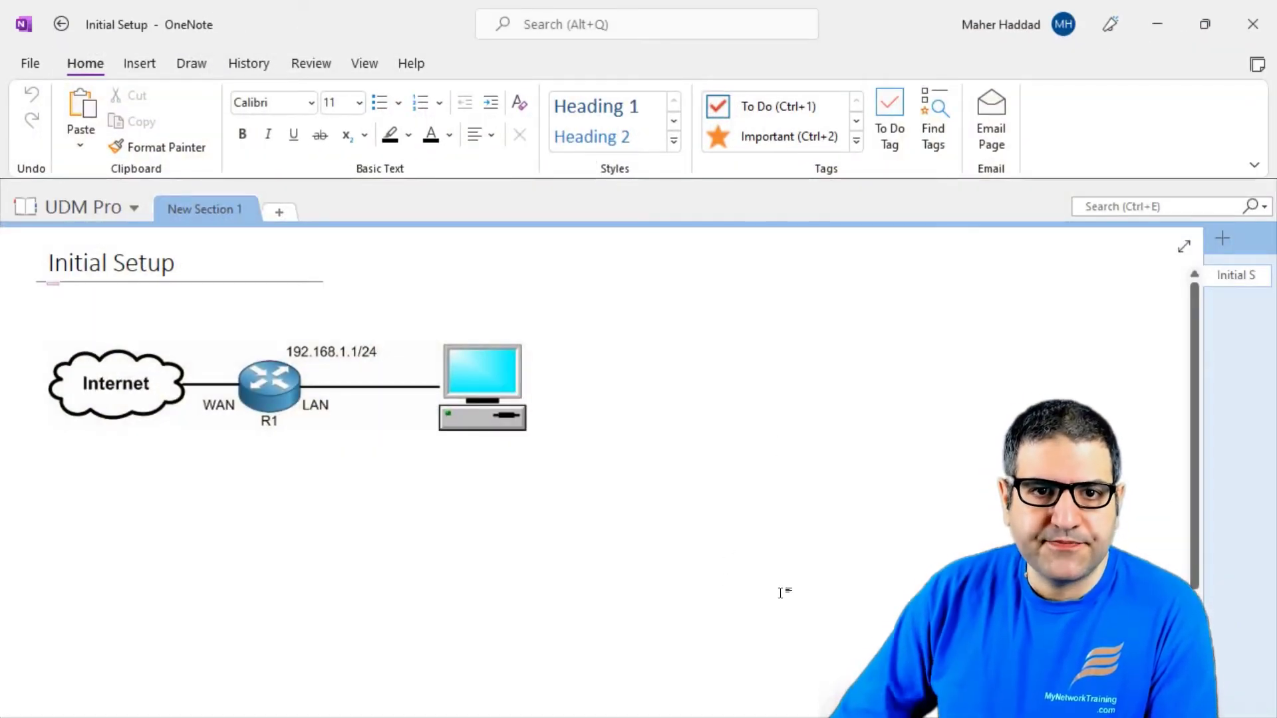
With a red pen, draw an arrow under router R1 and write DHCP above the Internet cloud
{"action": "left_click", "coordinate": [192, 63]}
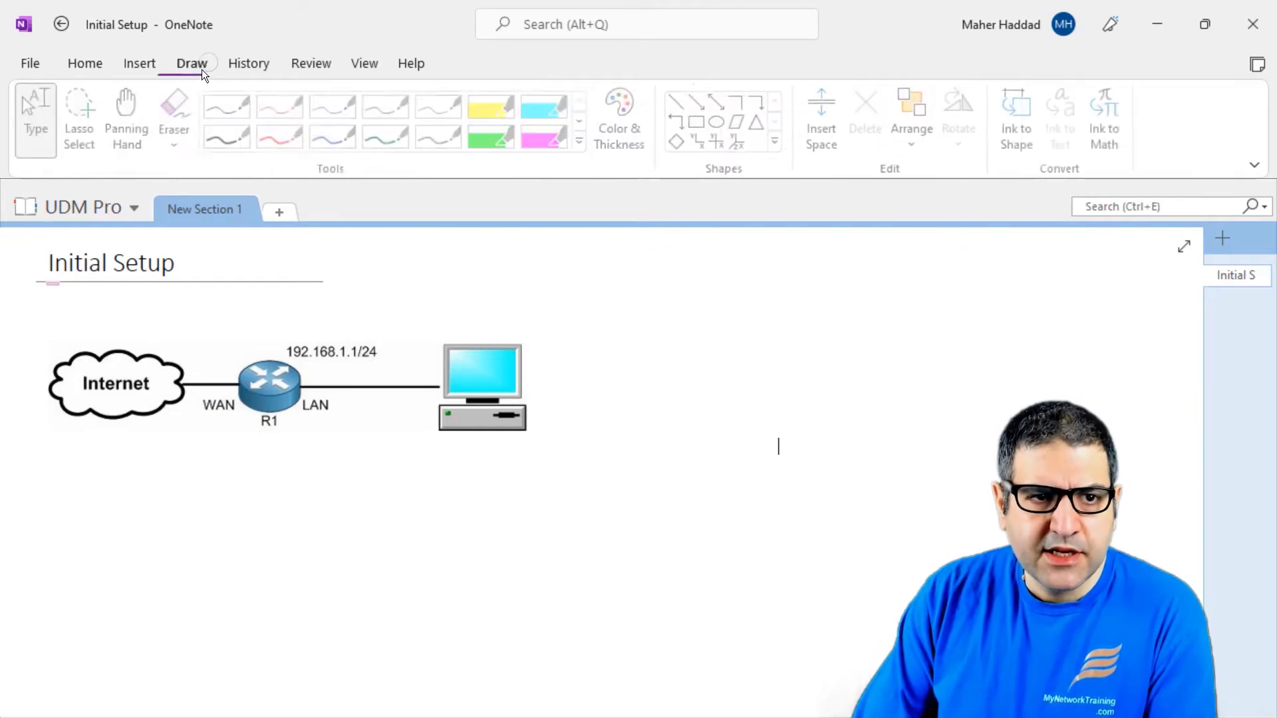
{"action": "left_click", "coordinate": [584, 121]}
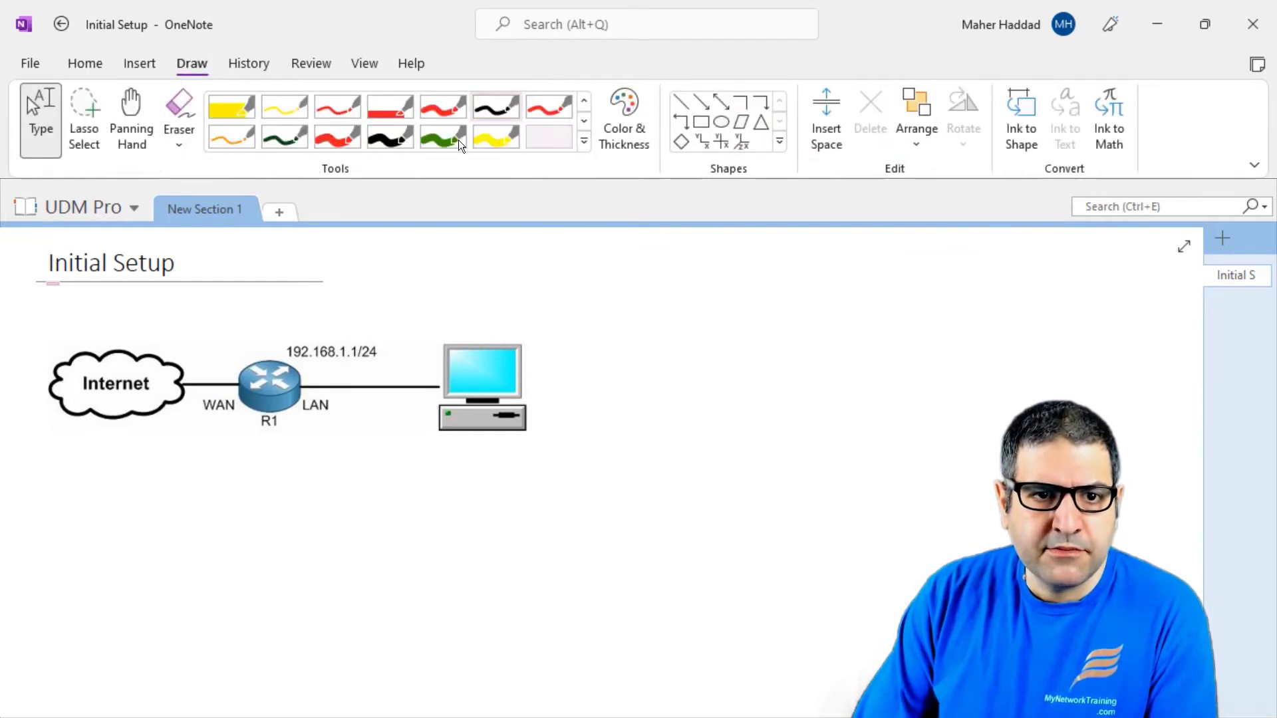
{"action": "left_click", "coordinate": [337, 136]}
{"action": "mouse_move", "coordinate": [269, 448]}
{"action": "left_mouse_down"}
{"action": "mouse_move", "coordinate": [266, 484]}
{"action": "mouse_move", "coordinate": [285, 456]}
{"action": "mouse_move", "coordinate": [292, 468]}
{"action": "left_mouse_up"}
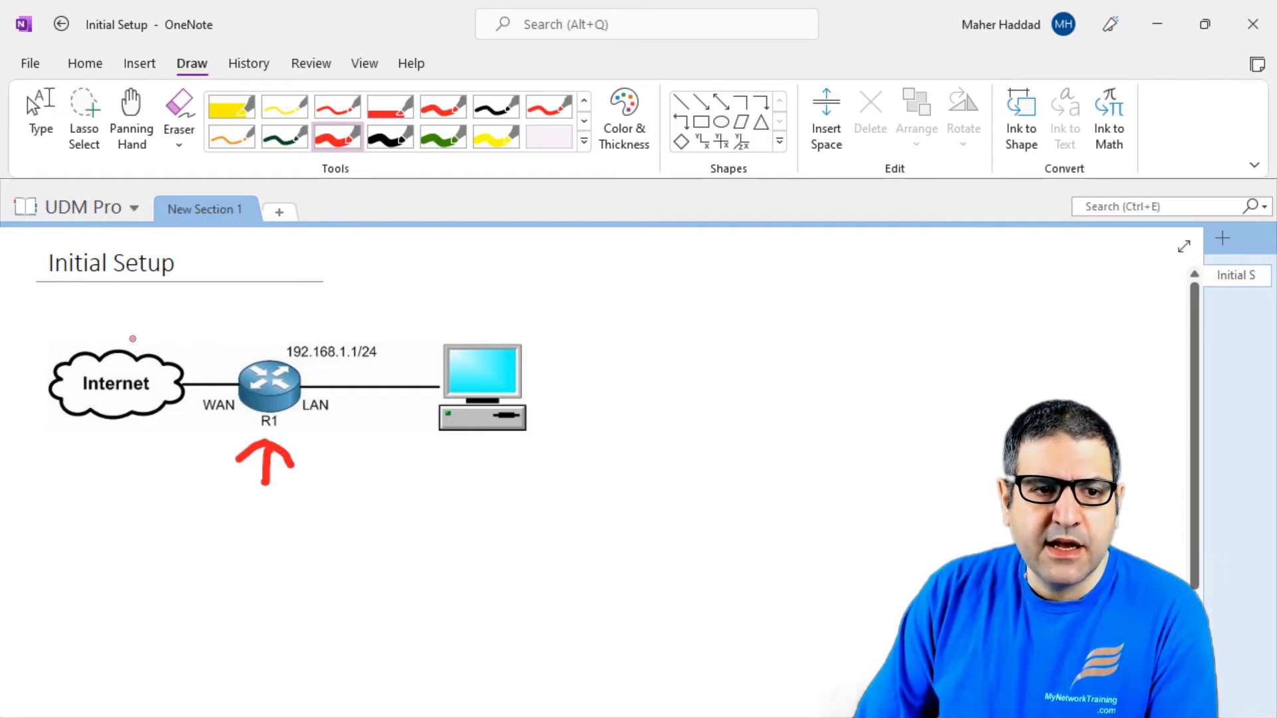
{"action": "left_click_drag", "start_coordinate": [120, 310], "coordinate": [114, 336]}
{"action": "mouse_move", "coordinate": [152, 310]}
{"action": "left_mouse_down"}
{"action": "mouse_move", "coordinate": [151, 332]}
{"action": "mouse_move", "coordinate": [187, 339]}
{"action": "left_mouse_up"}
{"action": "left_click_drag", "start_coordinate": [183, 316], "coordinate": [200, 329]}
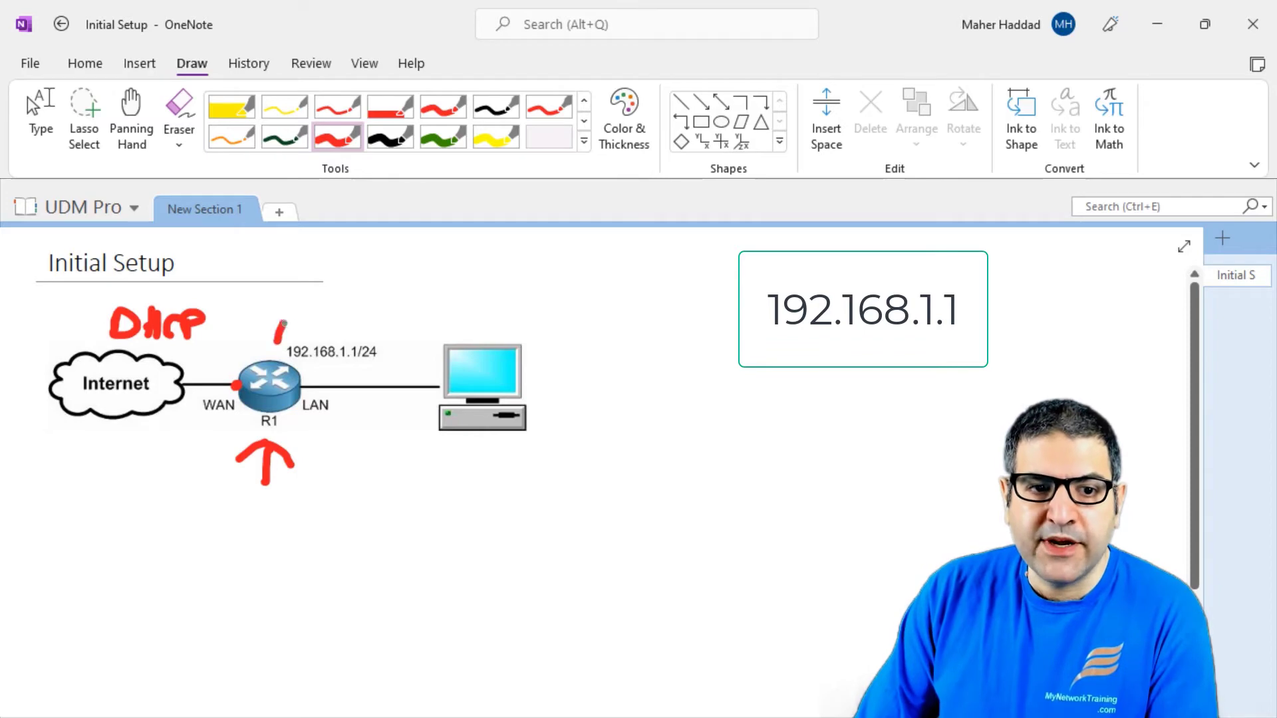
Draw a red bracket over 192.168.1.1/24 and arrows between the router and computer
{"action": "left_click_drag", "start_coordinate": [283, 323], "coordinate": [396, 322]}
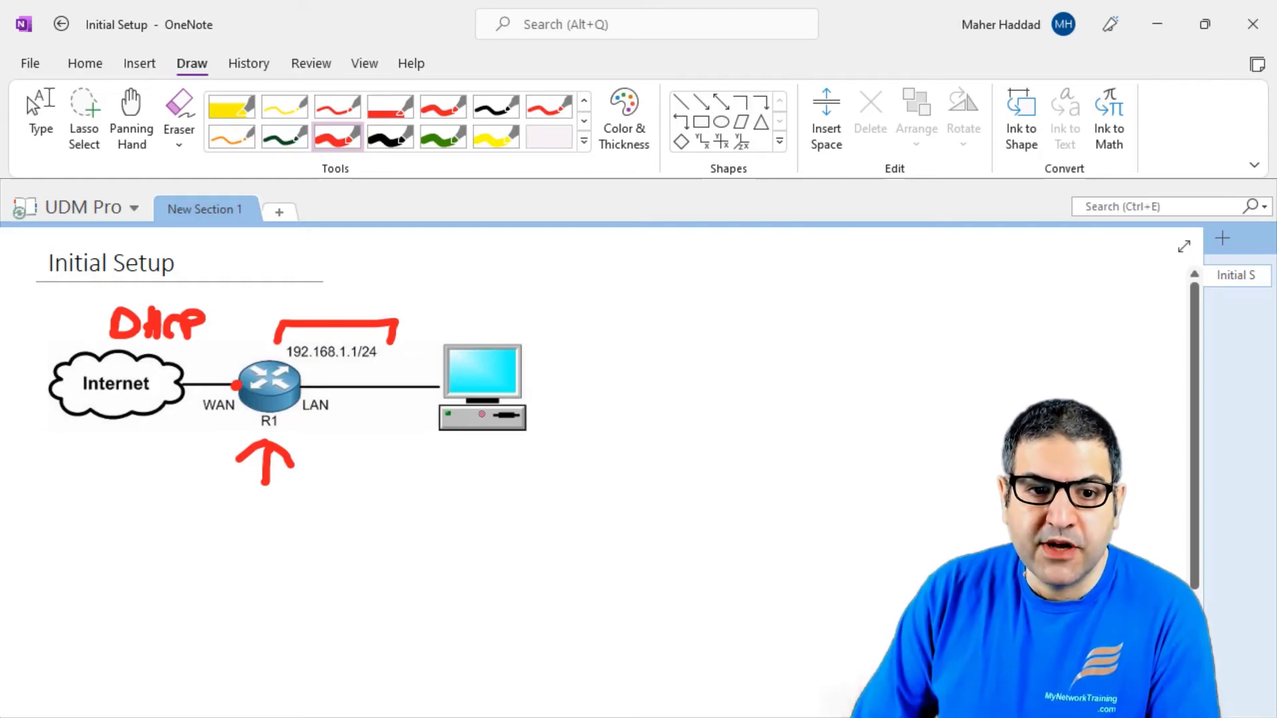
{"action": "mouse_move", "coordinate": [427, 416]}
{"action": "left_mouse_down"}
{"action": "mouse_move", "coordinate": [335, 418]}
{"action": "mouse_move", "coordinate": [331, 429]}
{"action": "left_mouse_up"}
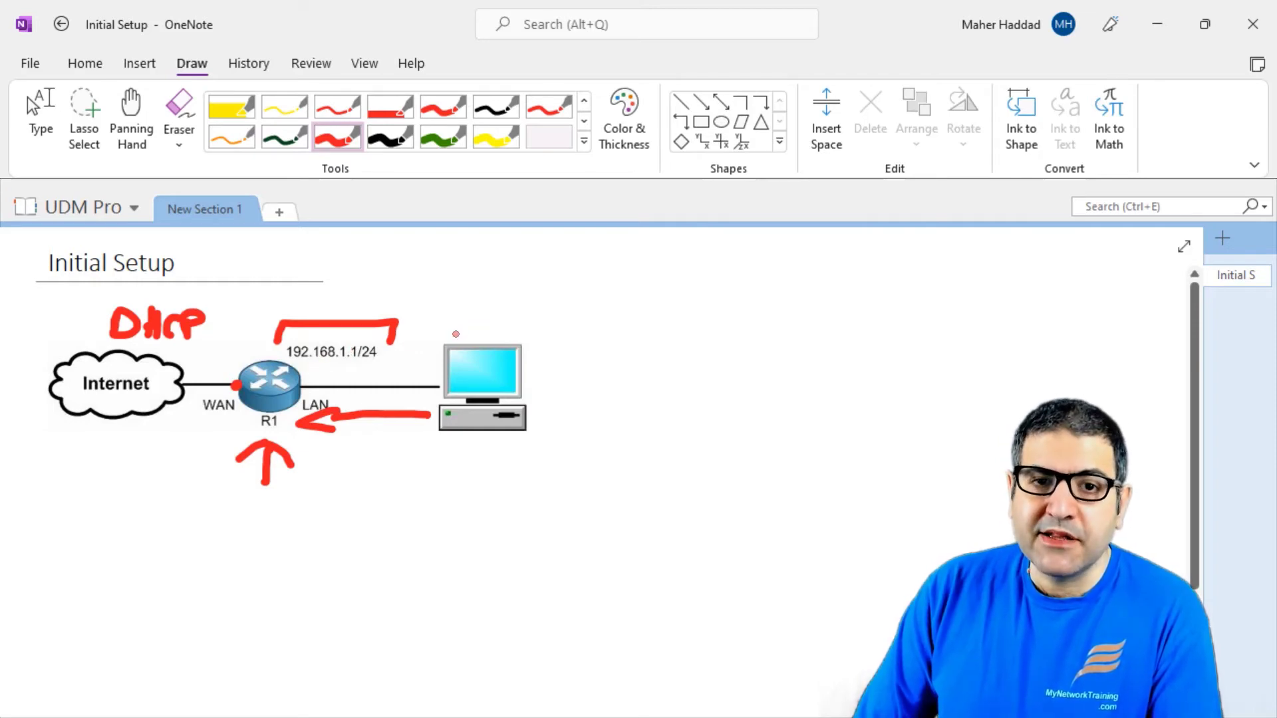
{"action": "left_click_drag", "start_coordinate": [478, 295], "coordinate": [478, 329]}
{"action": "mouse_move", "coordinate": [461, 309]}
{"action": "left_mouse_down"}
{"action": "mouse_move", "coordinate": [468, 337]}
{"action": "mouse_move", "coordinate": [497, 315]}
{"action": "left_mouse_up"}
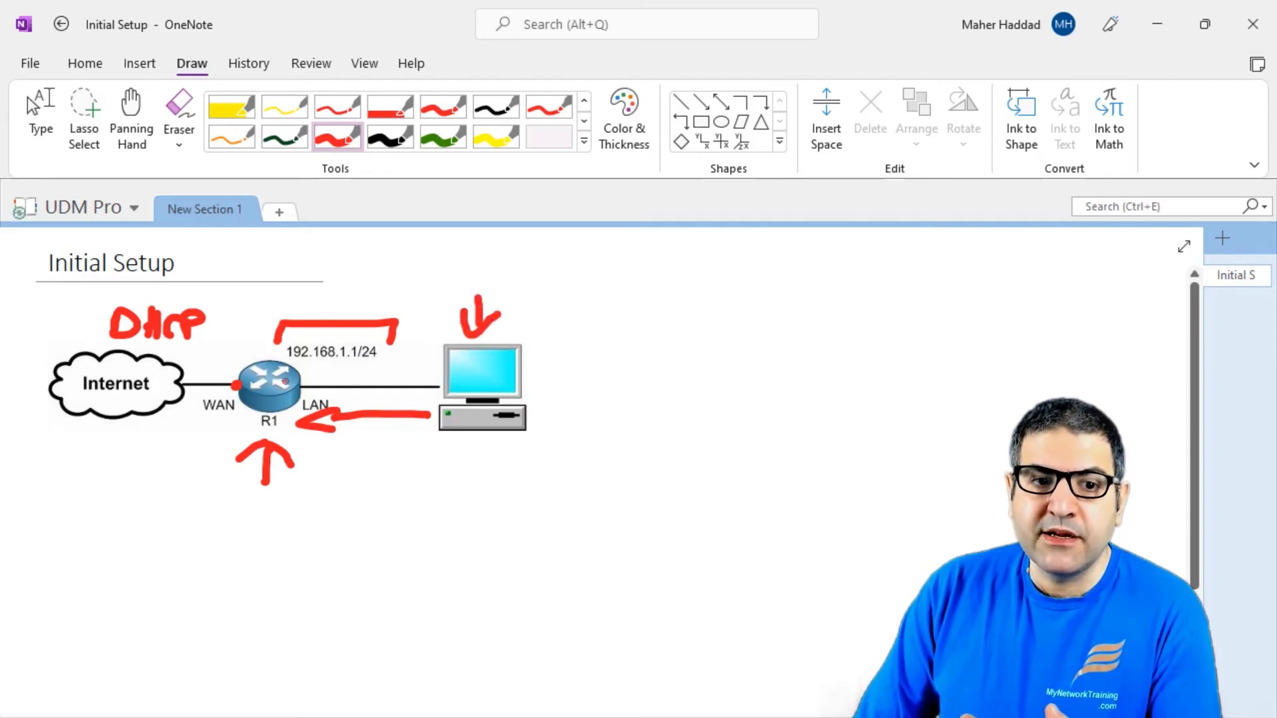
{"action": "left_click_drag", "start_coordinate": [305, 368], "coordinate": [436, 363]}
{"action": "mouse_move", "coordinate": [426, 346]}
{"action": "left_mouse_down"}
{"action": "mouse_move", "coordinate": [437, 364]}
{"action": "mouse_move", "coordinate": [411, 379]}
{"action": "left_mouse_up"}
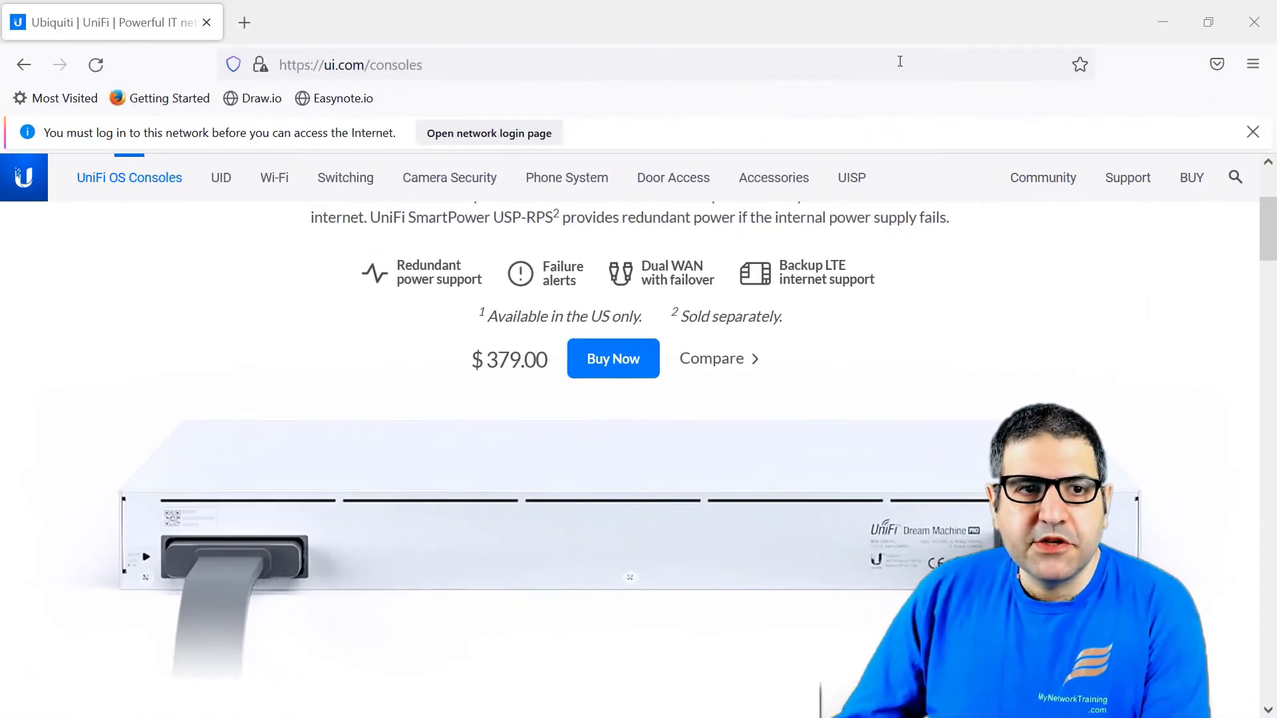
Go to 192.168.1.1 in Firefox, then switch to the Command Prompt showing ipconfig results
{"action": "left_click", "coordinate": [310, 67]}
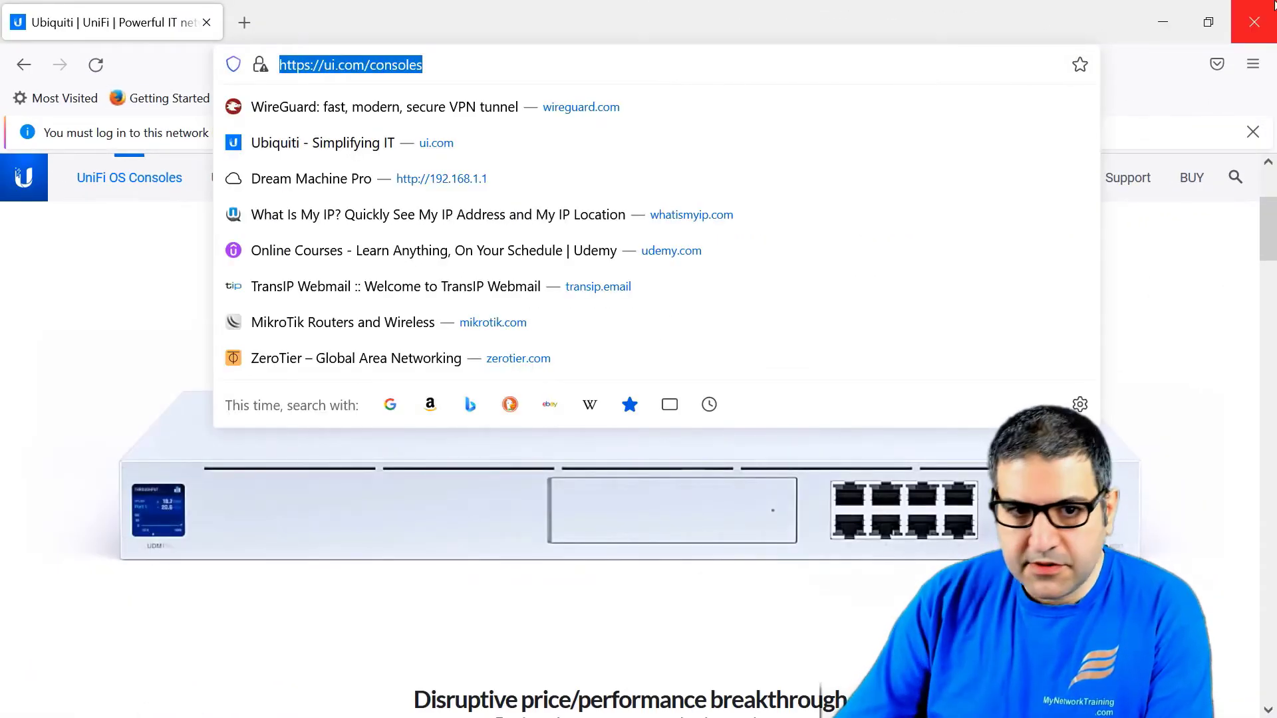
{"action": "type", "text": "192.168.1.1/"}
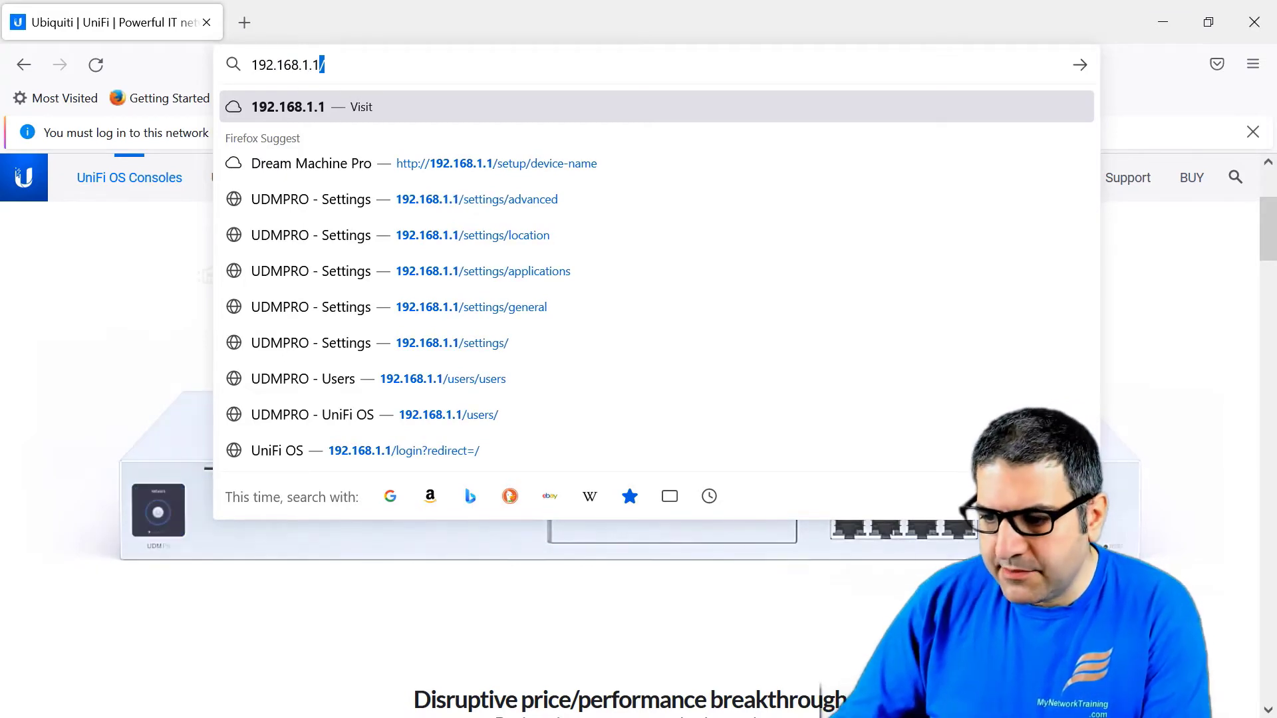
{"action": "key", "text": "Return"}
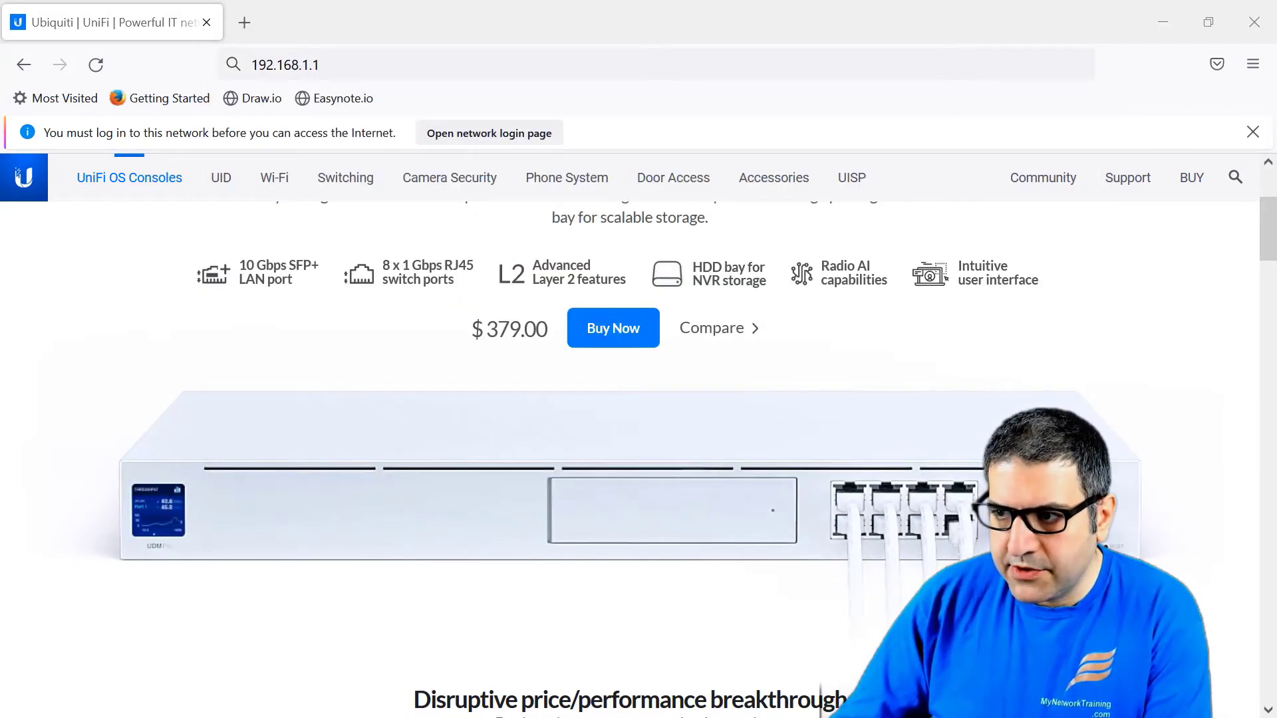
{"action": "key", "text": "alt+Tab"}
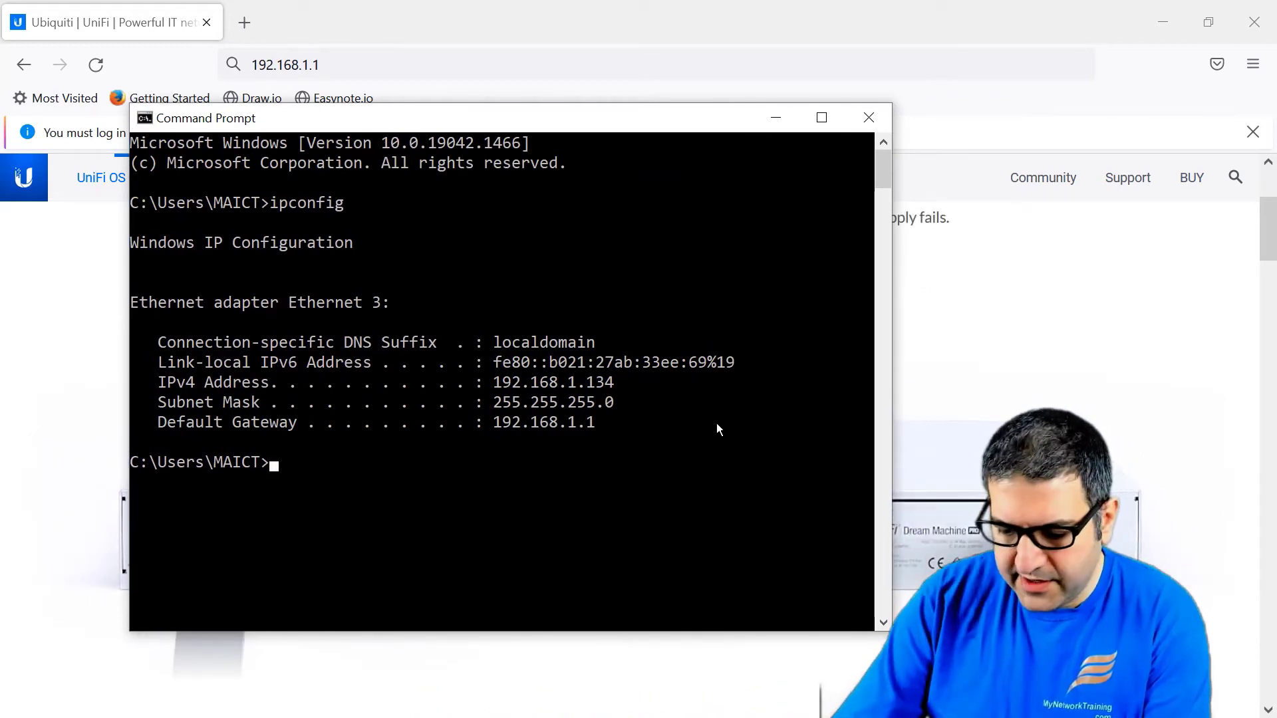
Ping 192.168.1.1, close Command Prompt, and load the router's page at 192.168.1.1 in Firefox
{"action": "type", "text": "ping 192.168.1.1"}
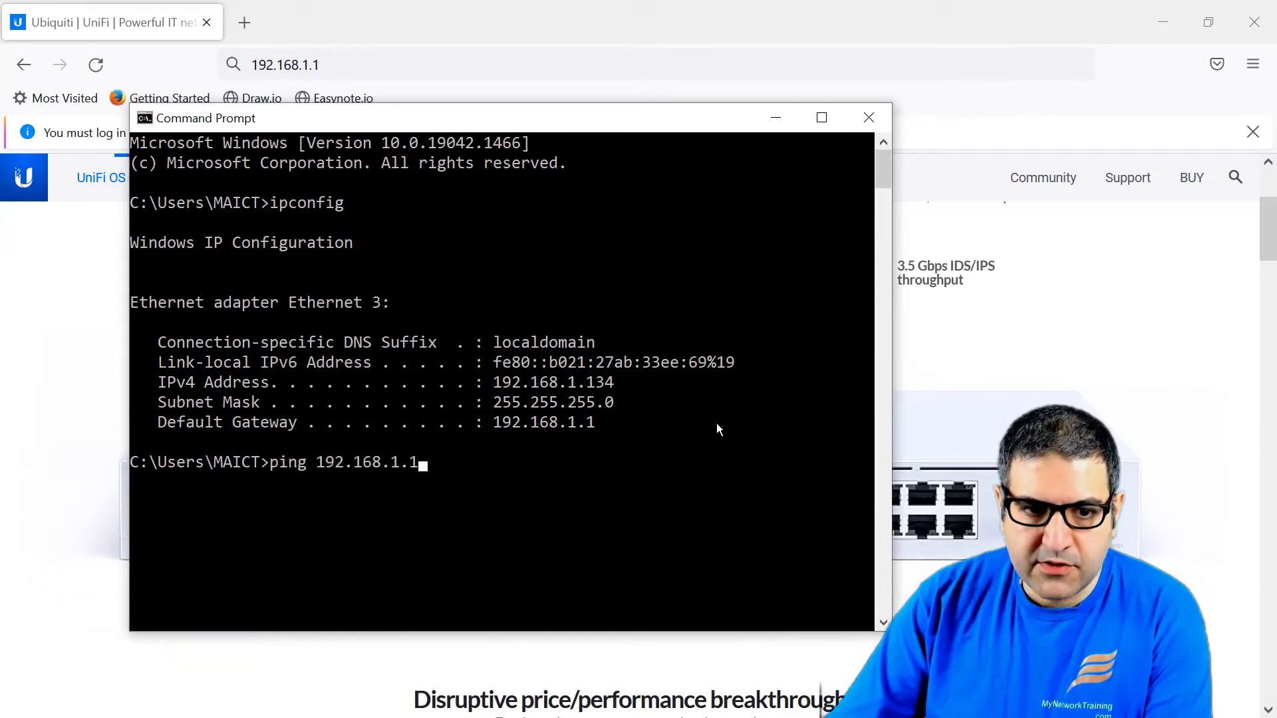
{"action": "key", "text": "Return"}
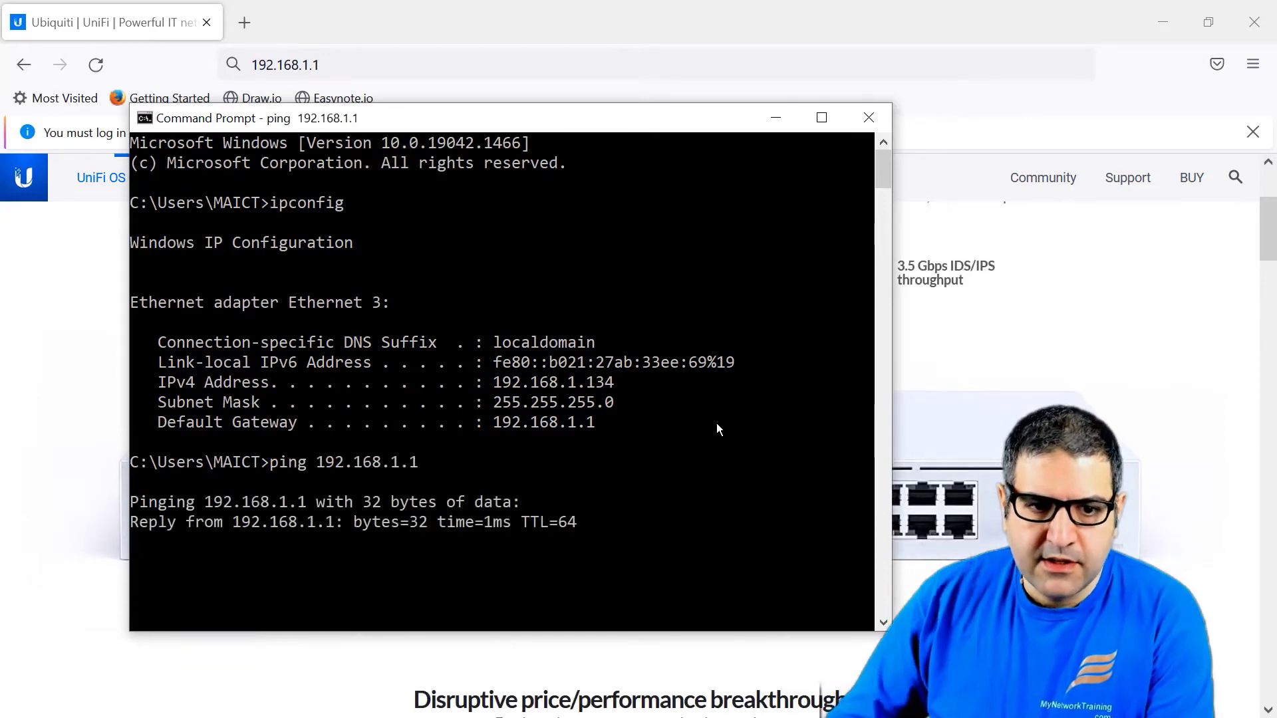
{"action": "left_click", "coordinate": [868, 117]}
{"action": "left_click", "coordinate": [552, 69]}
{"action": "key", "text": "Return"}
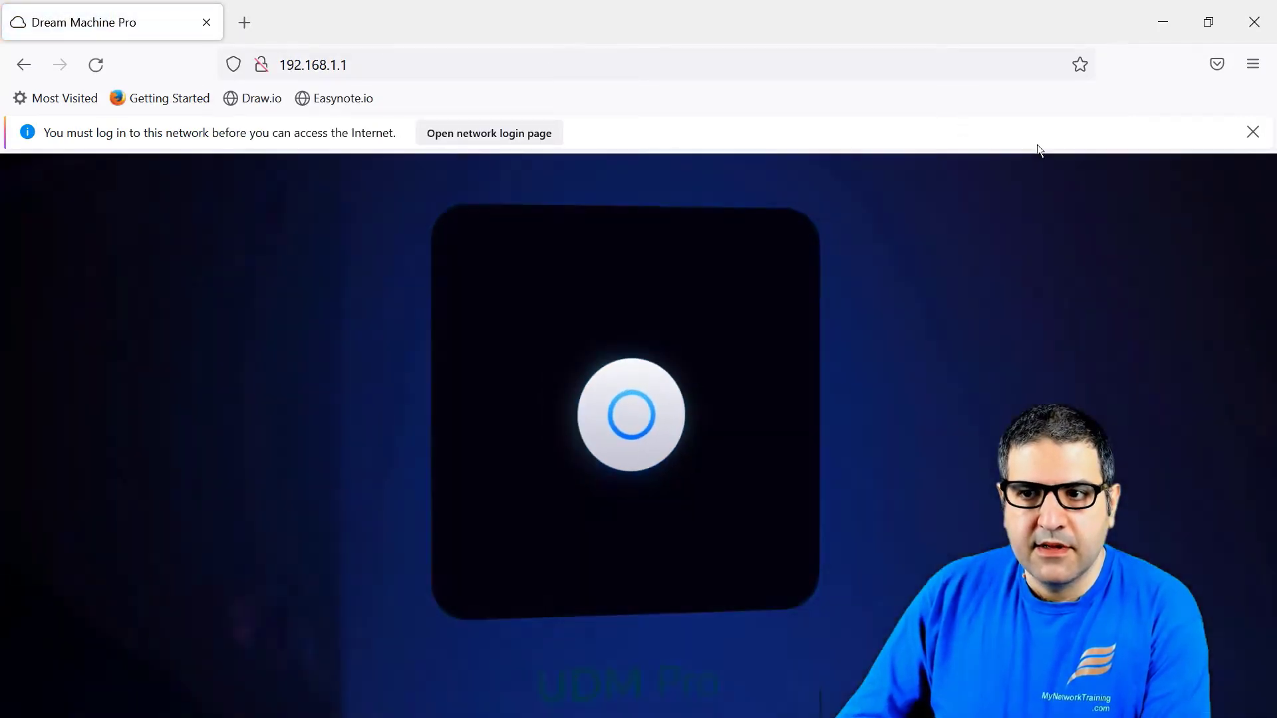
Name the device 'UDM Pro Course' and accept the terms of service
{"action": "left_click", "coordinate": [1253, 132]}
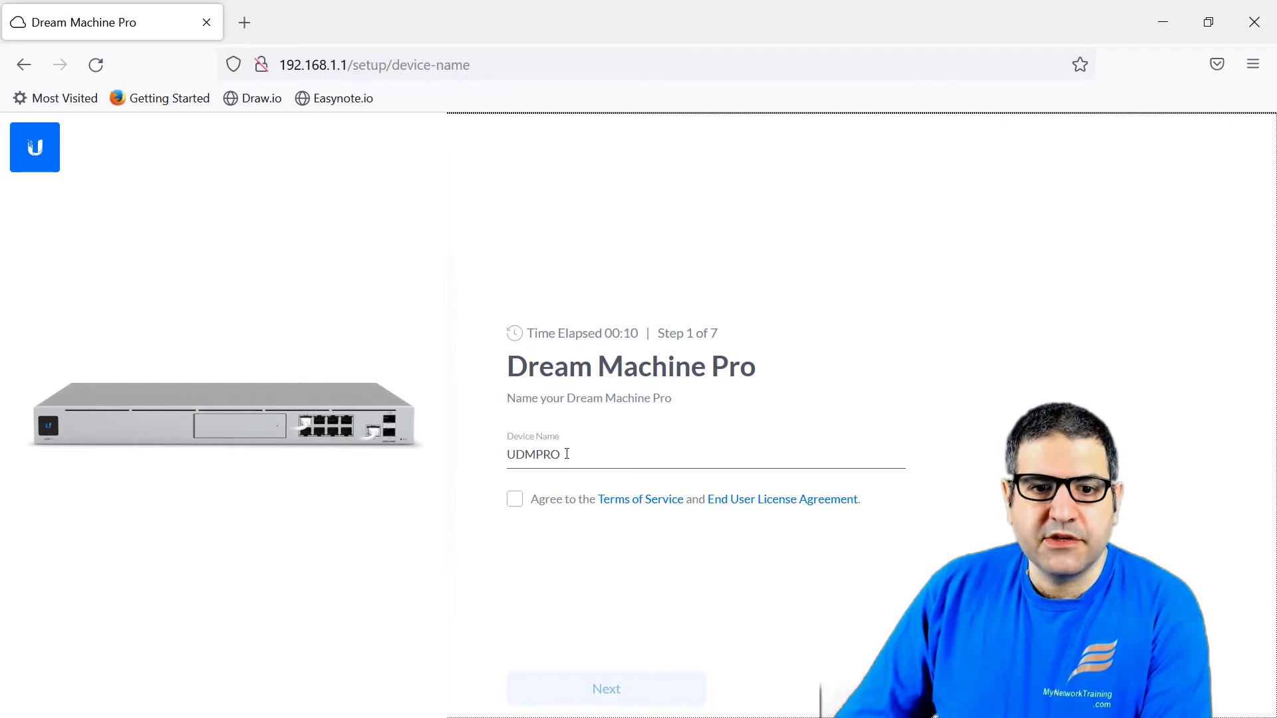
{"action": "left_click", "coordinate": [561, 454]}
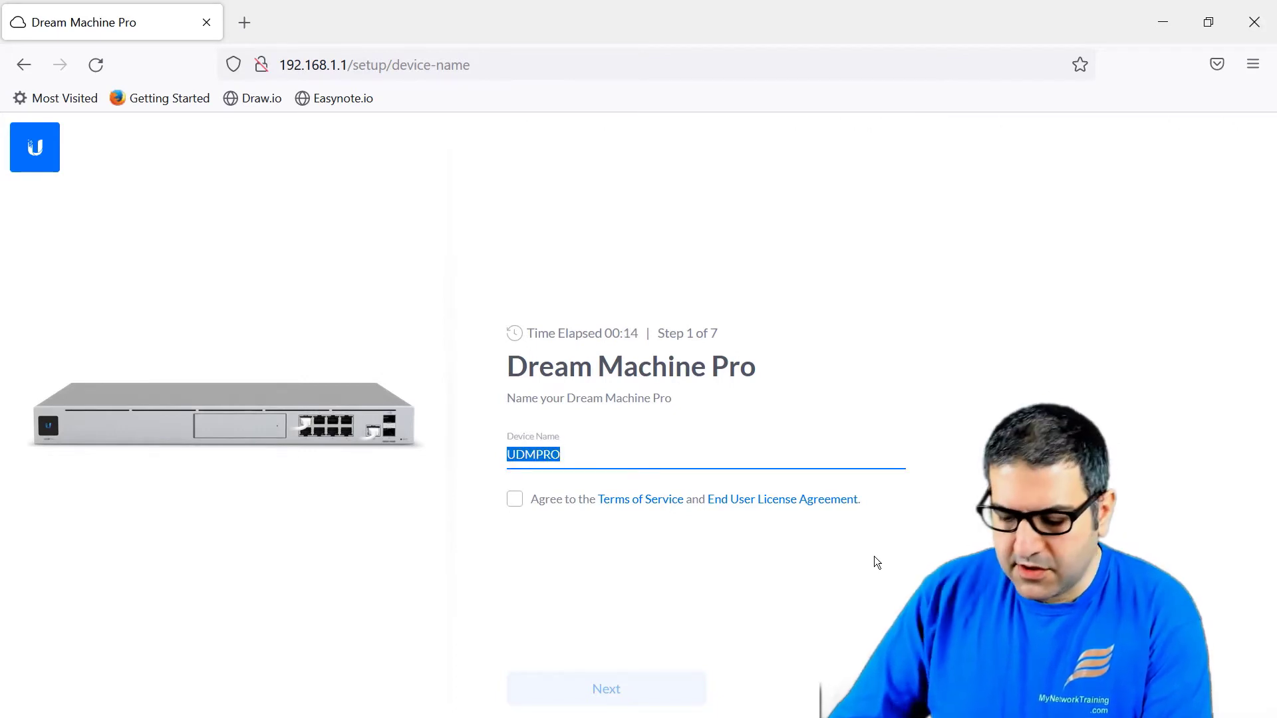
{"action": "type", "text": "UN"}
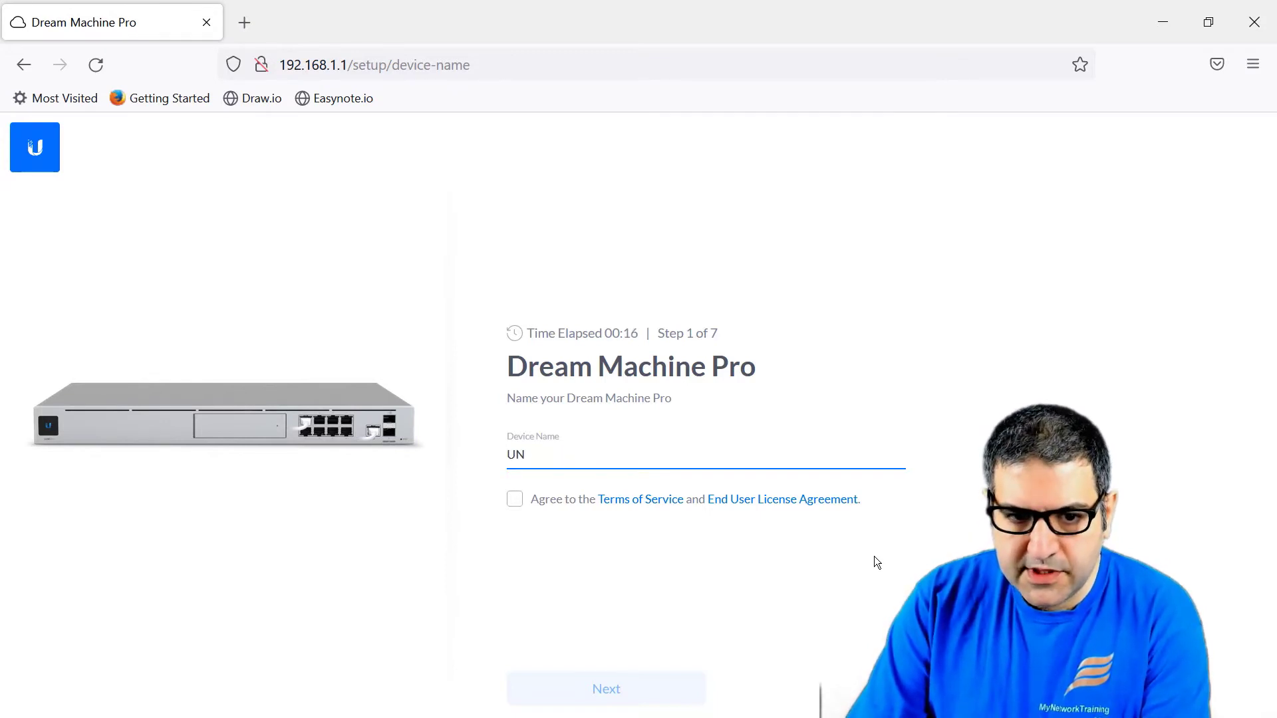
{"action": "key", "text": "BackSpace"}
{"action": "type", "text": "DM Pr"}
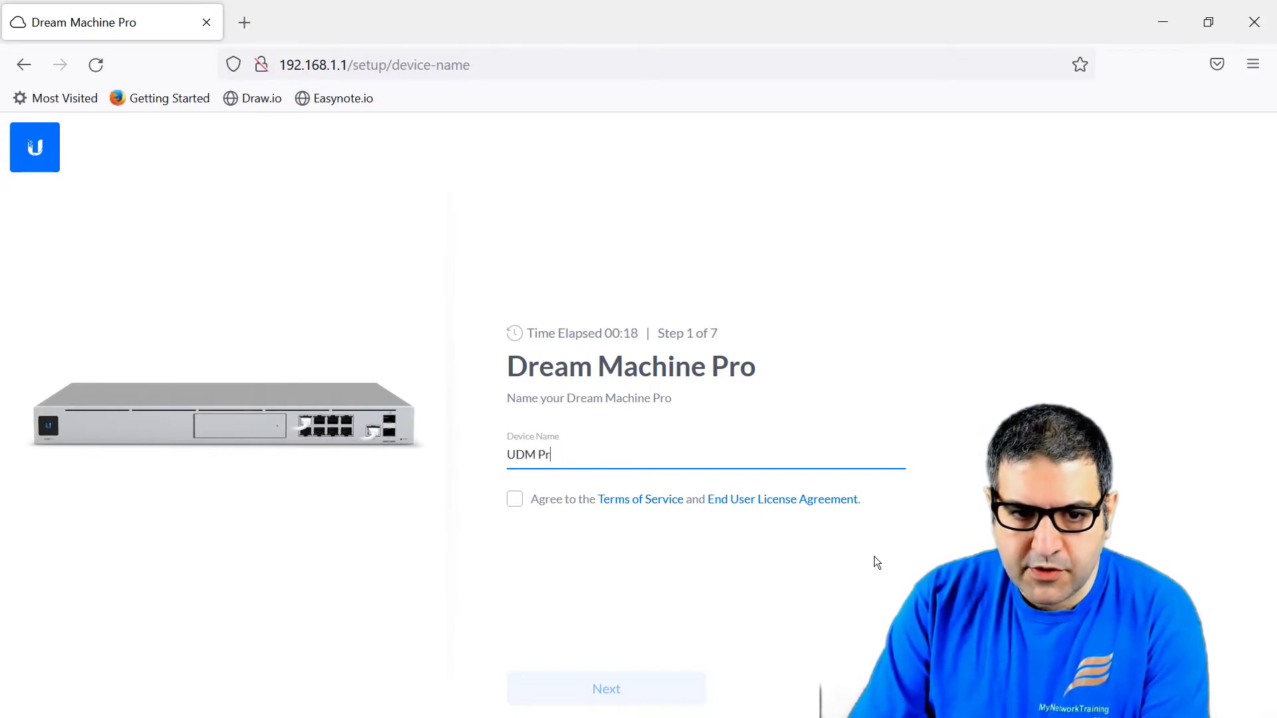
{"action": "type", "text": "o Course"}
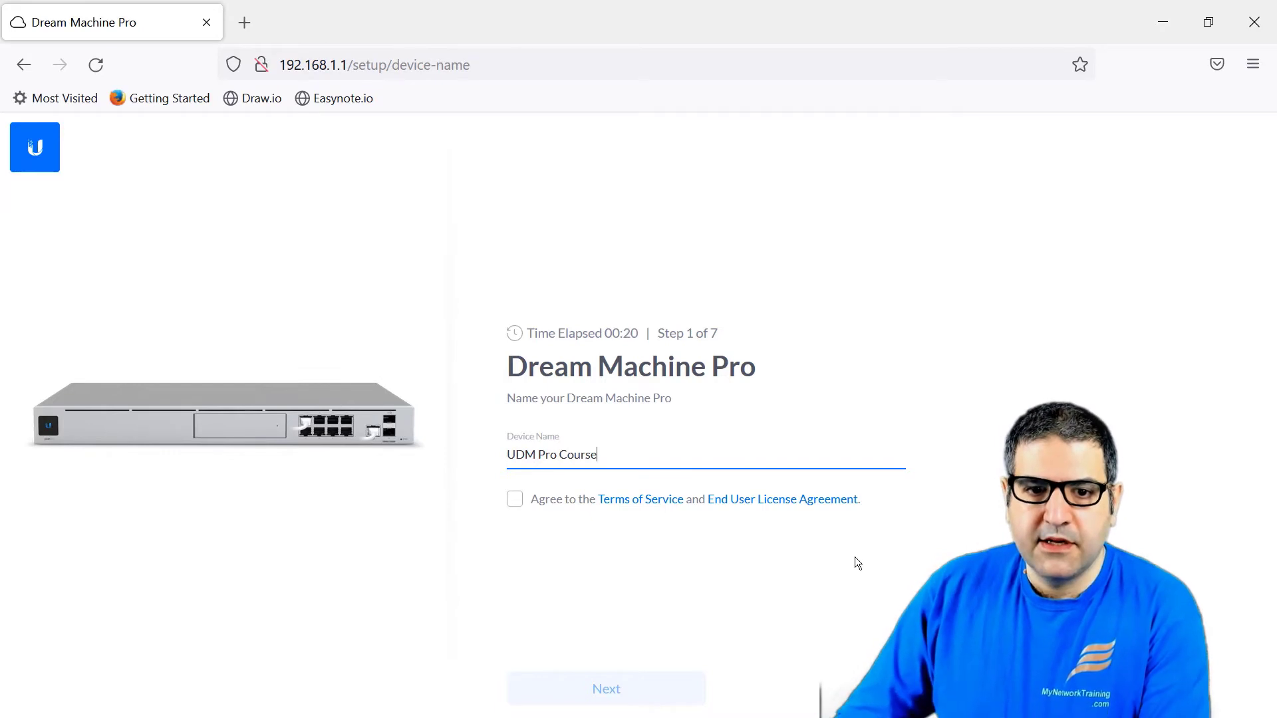
{"action": "left_click", "coordinate": [515, 499]}
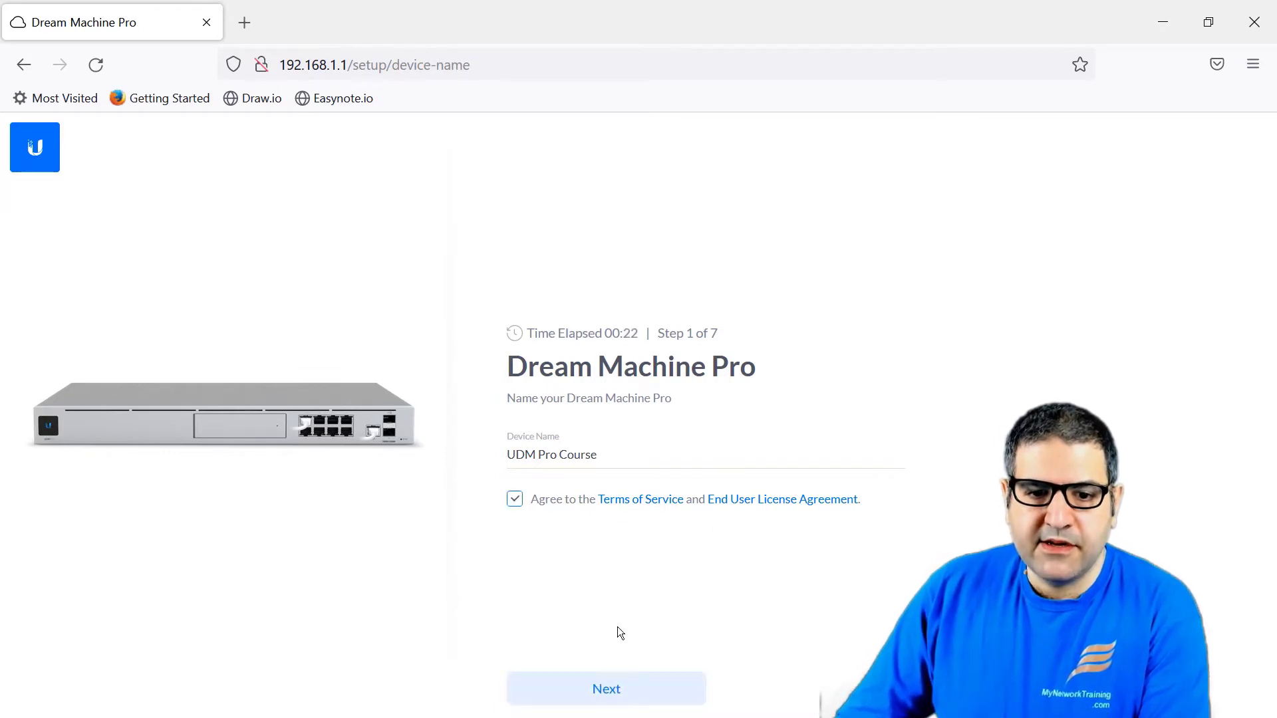
{"action": "left_click", "coordinate": [609, 696]}
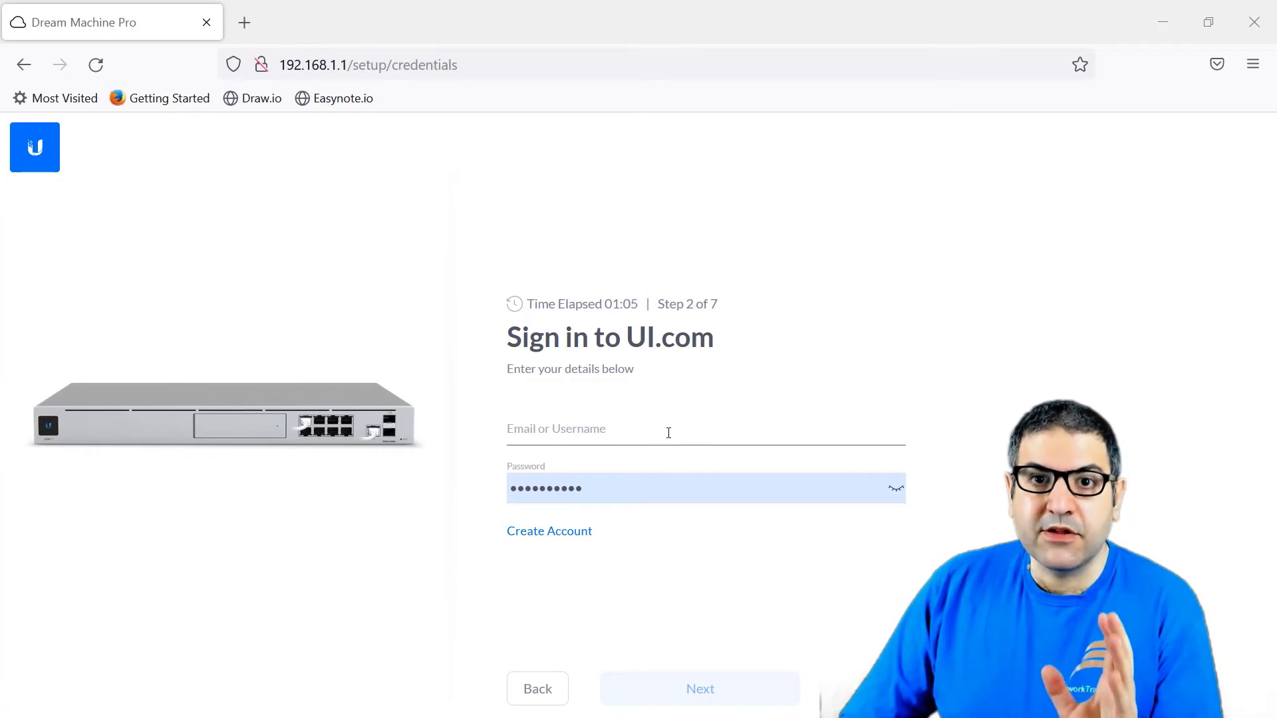
Start entering the UI.com account e-mail or username on the sign-in step
{"action": "left_click", "coordinate": [667, 433]}
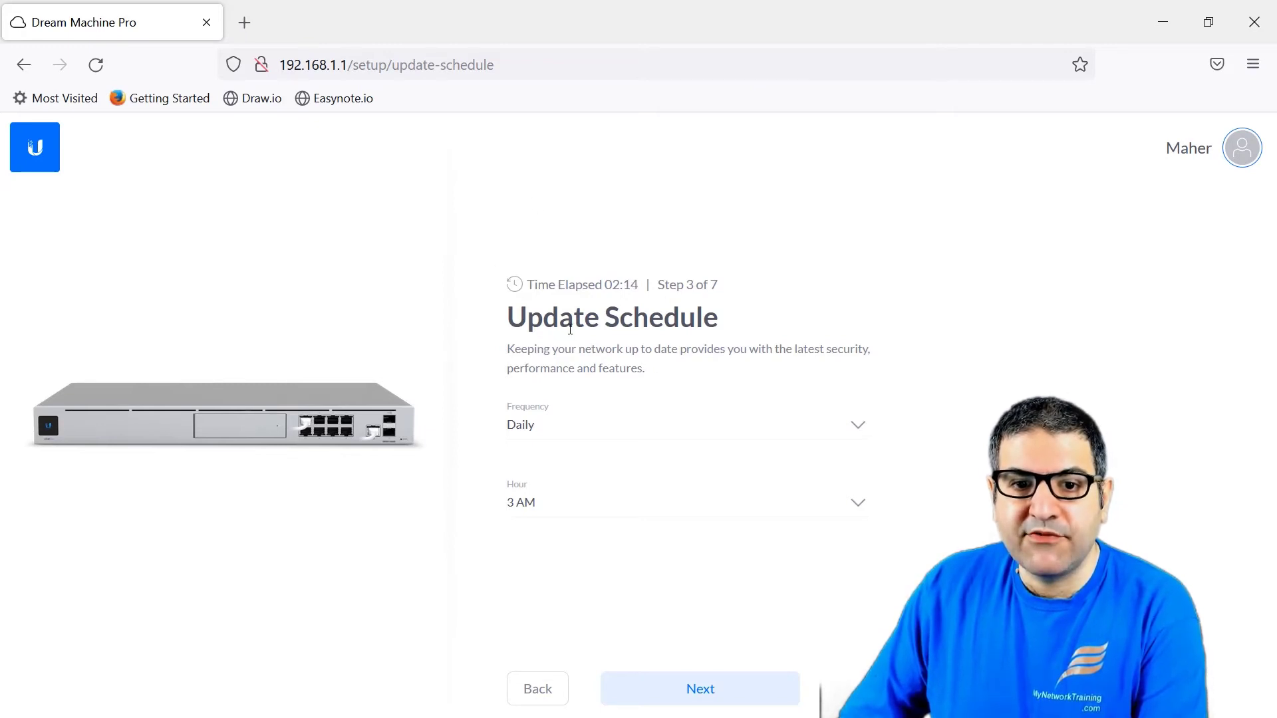
Set the automatic update schedule frequency to Disabled
{"action": "left_click_drag", "start_coordinate": [573, 318], "coordinate": [709, 314]}
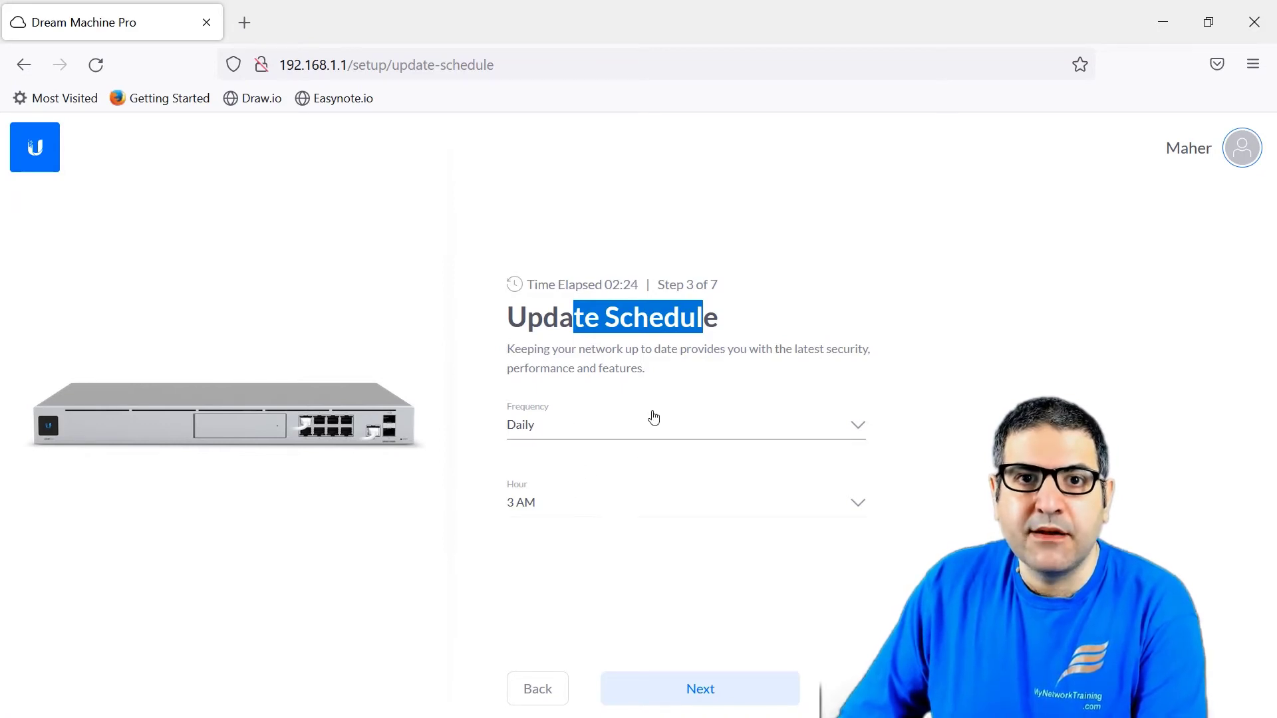
{"action": "left_click", "coordinate": [721, 430]}
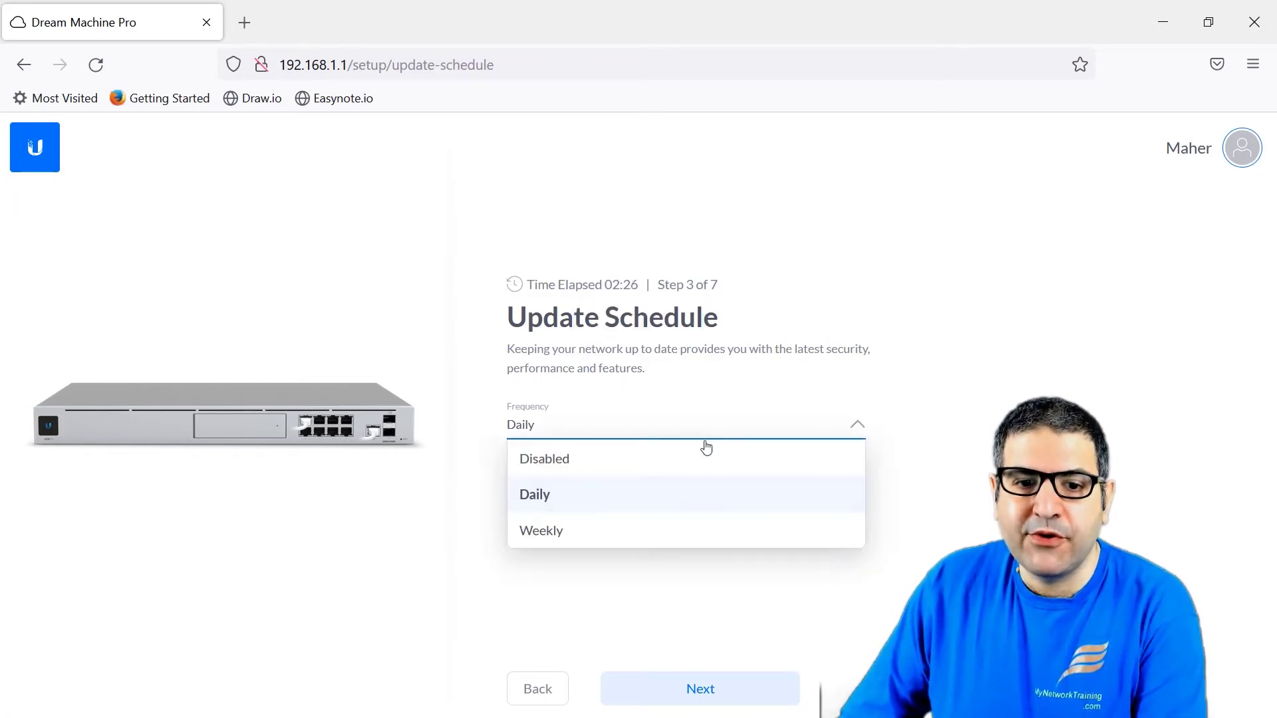
{"action": "left_click", "coordinate": [642, 457]}
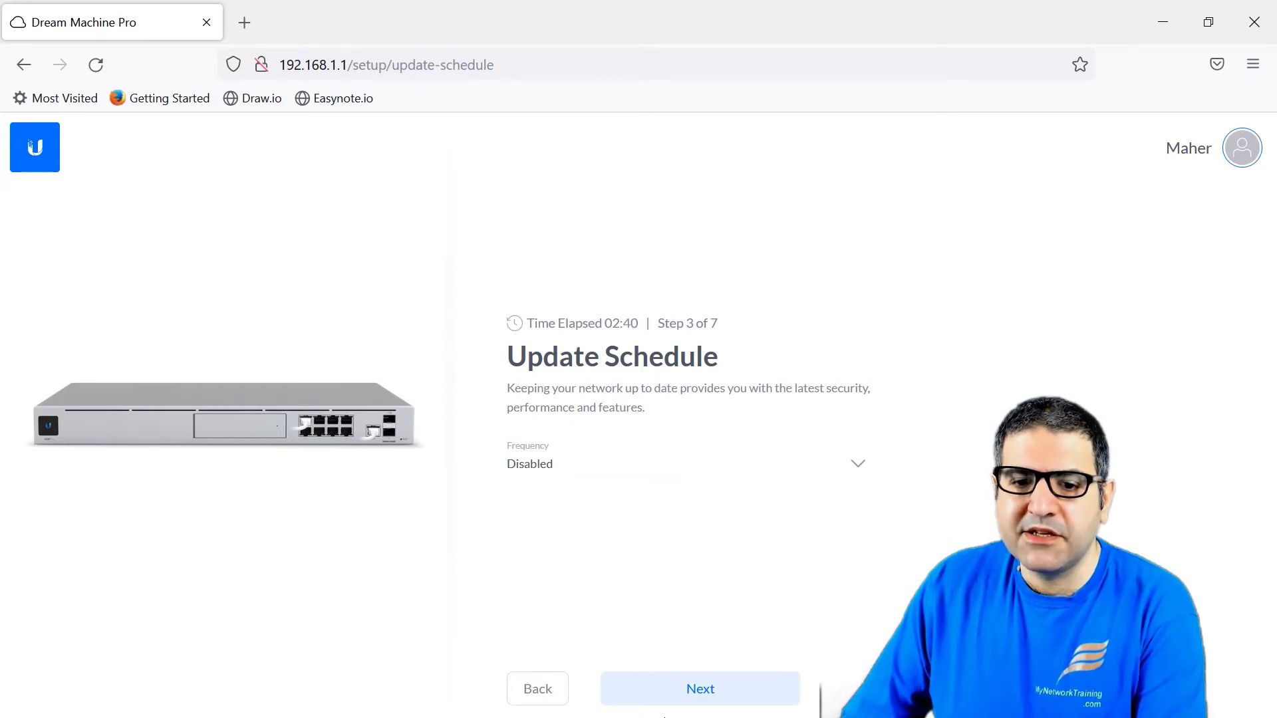
{"action": "left_click", "coordinate": [702, 703]}
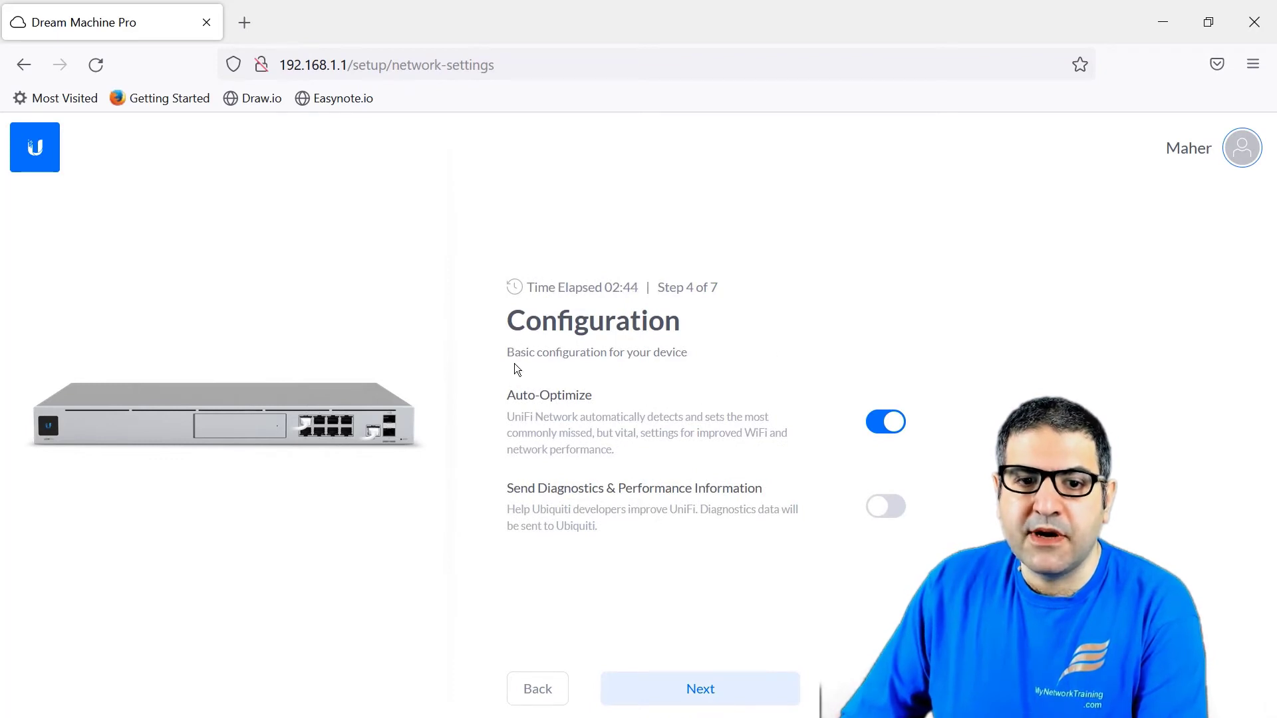
Keep Auto-Optimize on and diagnostics off, and run the internet speed test
{"action": "triple_click", "coordinate": [605, 394]}
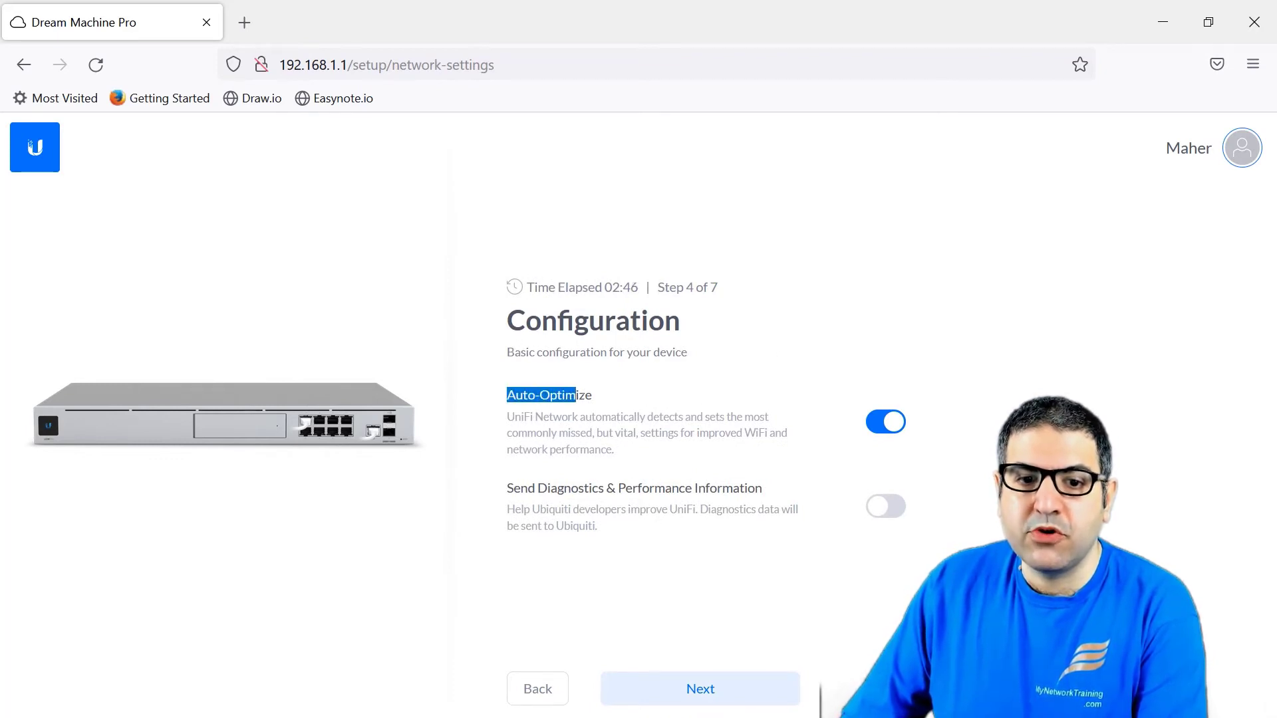
{"action": "left_click", "coordinate": [529, 423]}
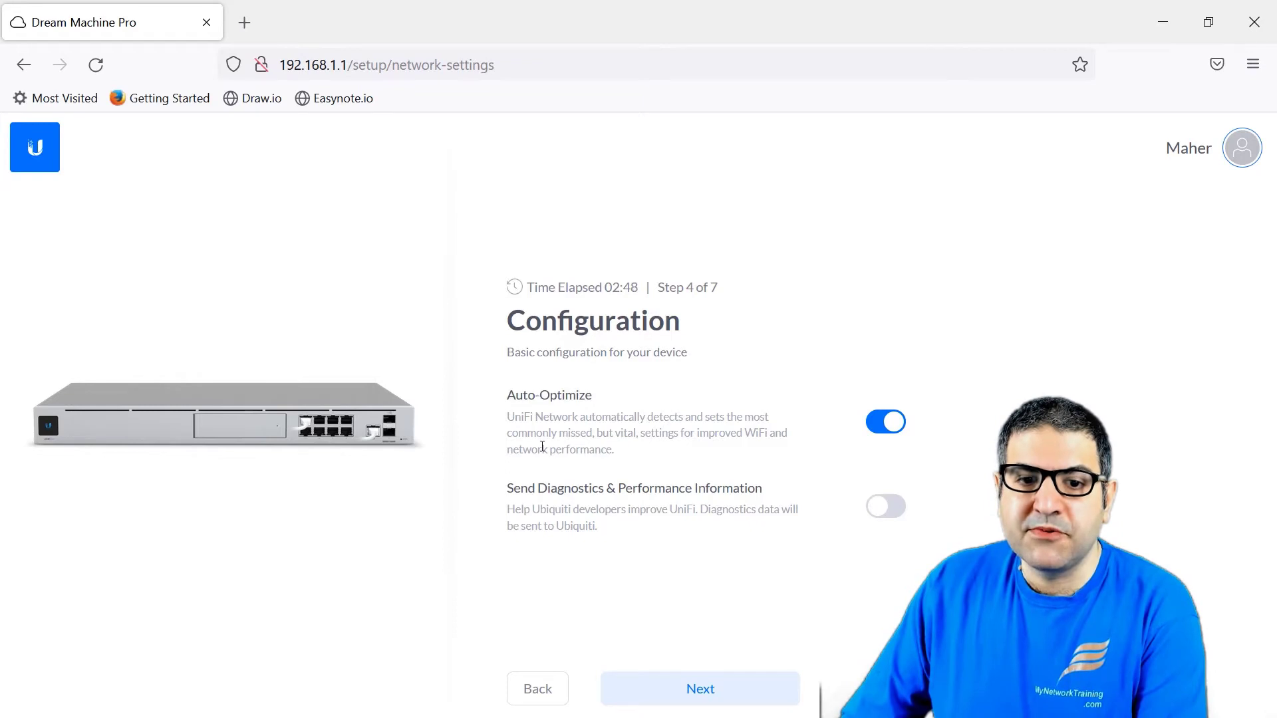
{"action": "left_click_drag", "start_coordinate": [514, 419], "coordinate": [664, 451]}
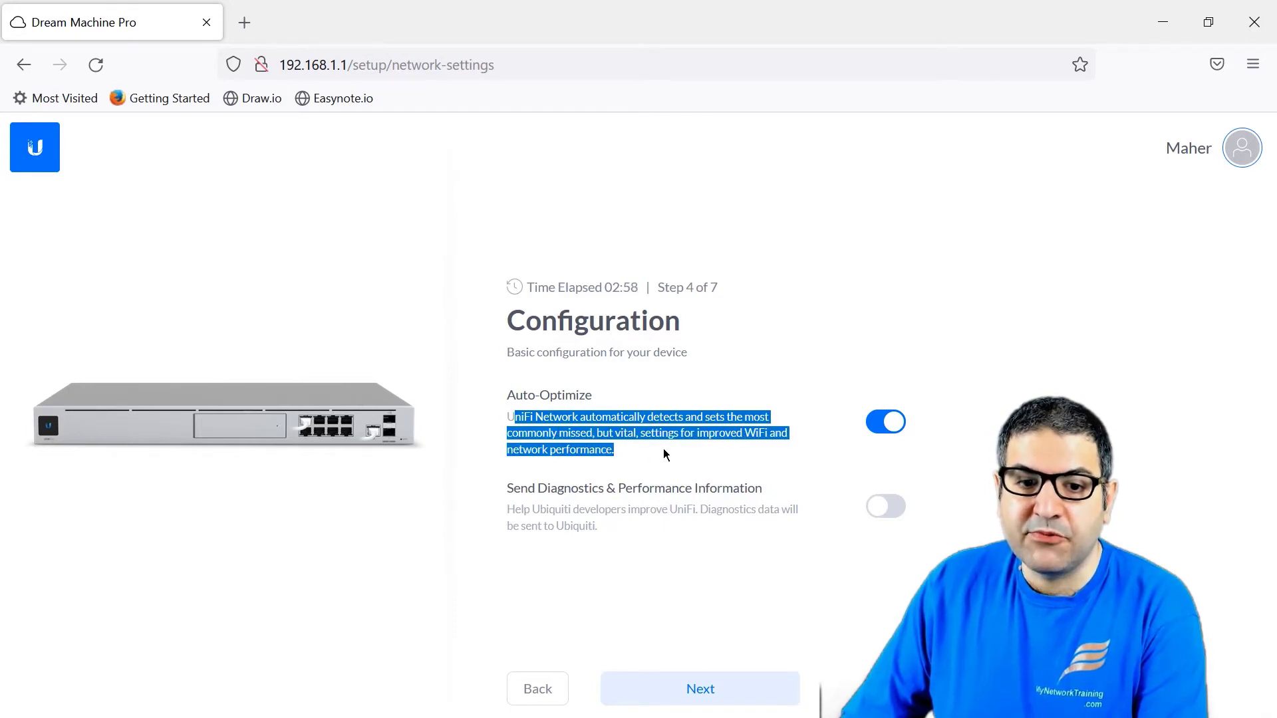
{"action": "left_click", "coordinate": [663, 450]}
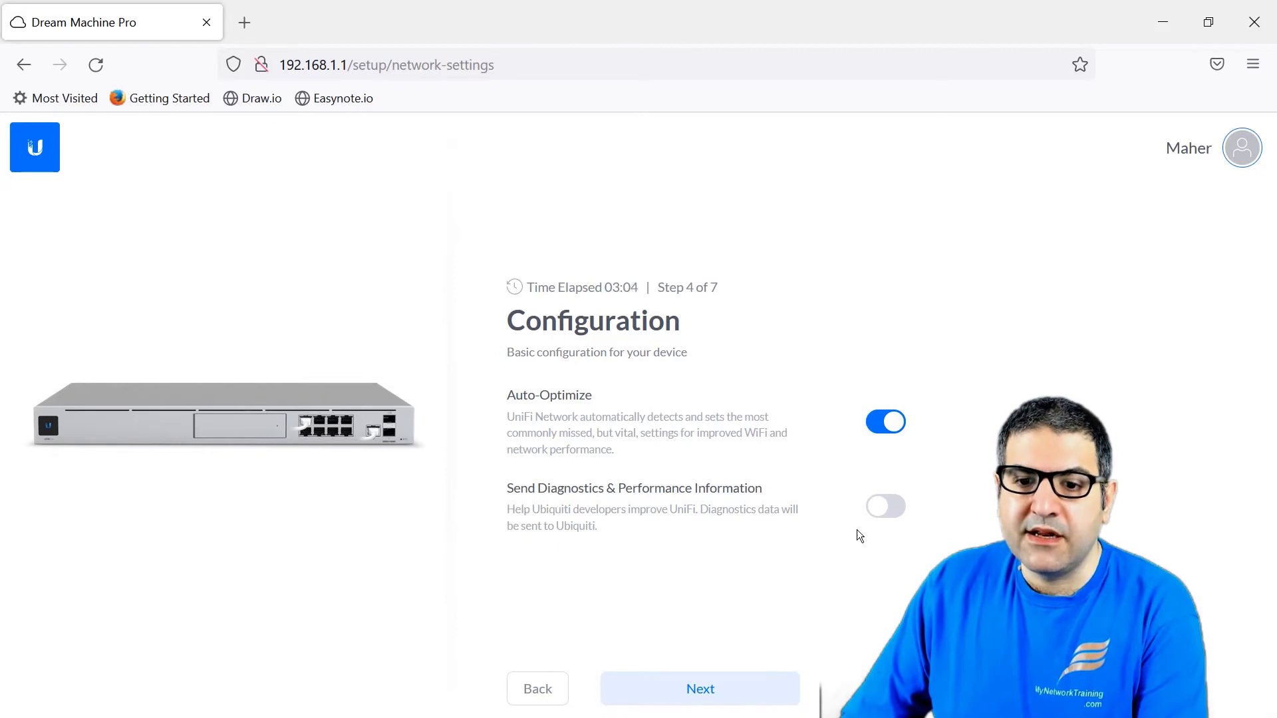
{"action": "left_click", "coordinate": [698, 692]}
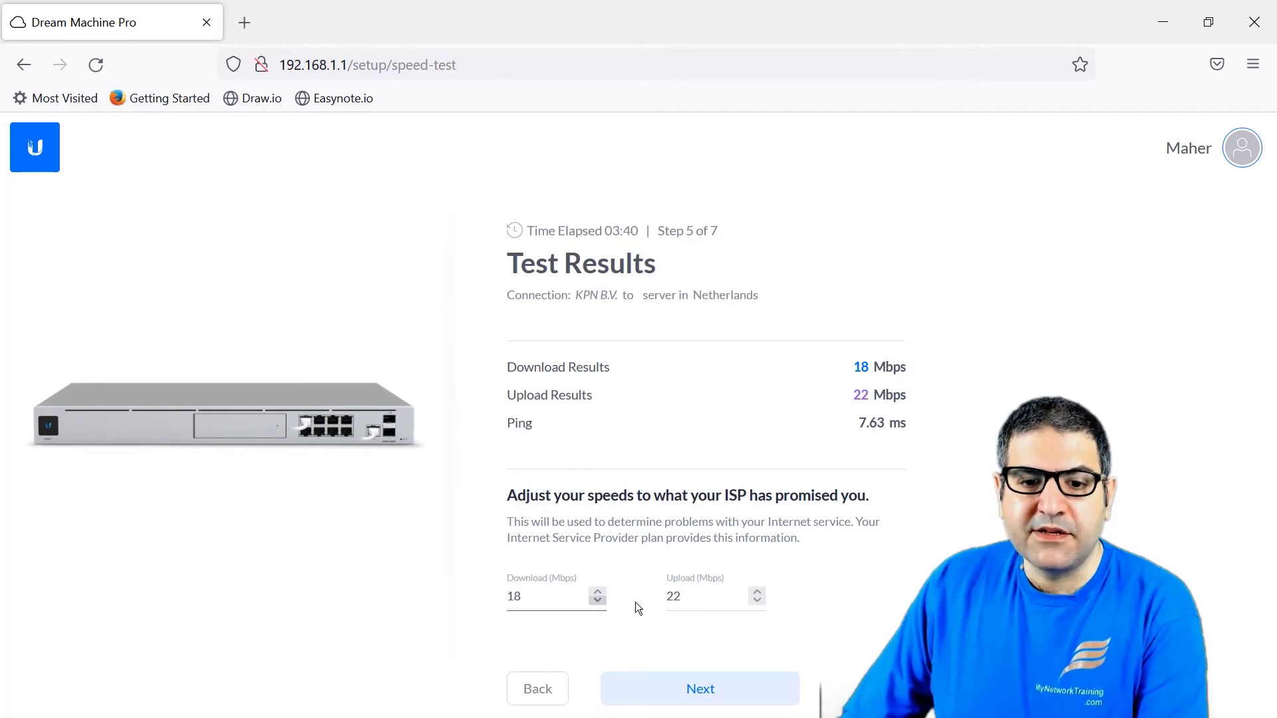
Enter 20 Mbps for the ISP download speed and 20 Mbps for upload
{"action": "double_click", "coordinate": [550, 596]}
{"action": "type", "text": "22"}
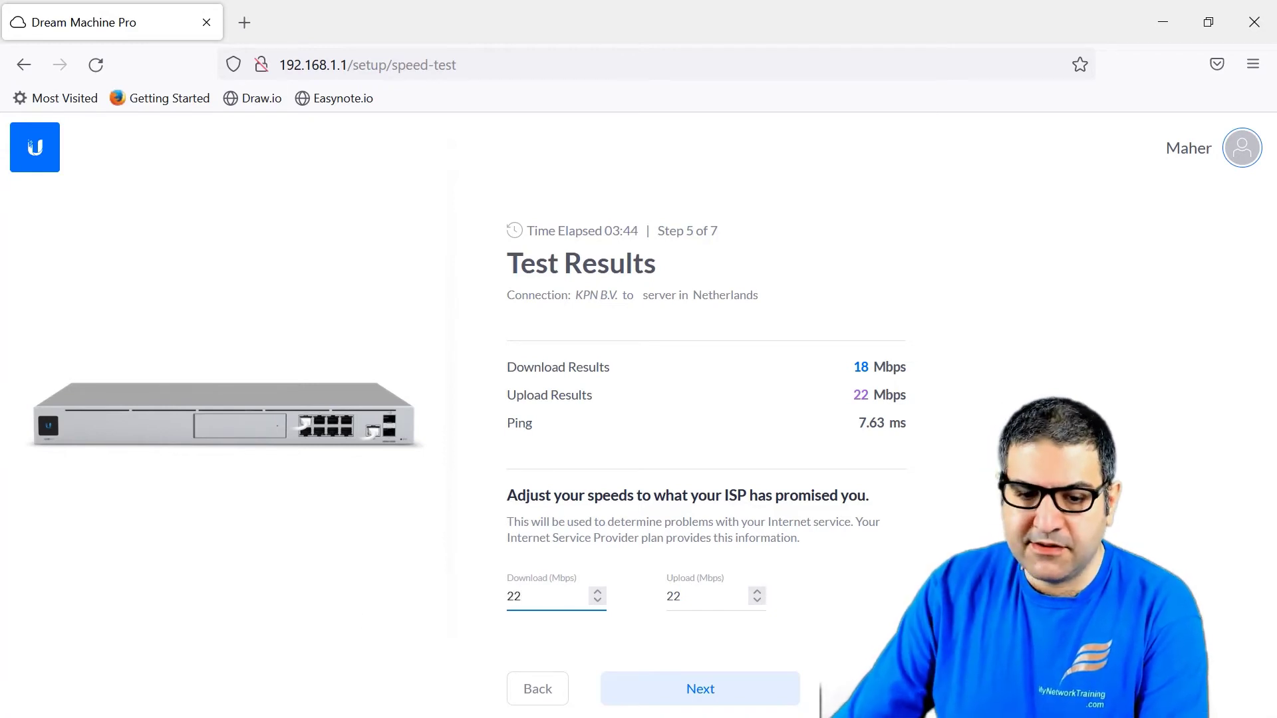
{"action": "key", "text": "BackSpace"}
{"action": "type", "text": "0"}
{"action": "key", "text": "Tab"}
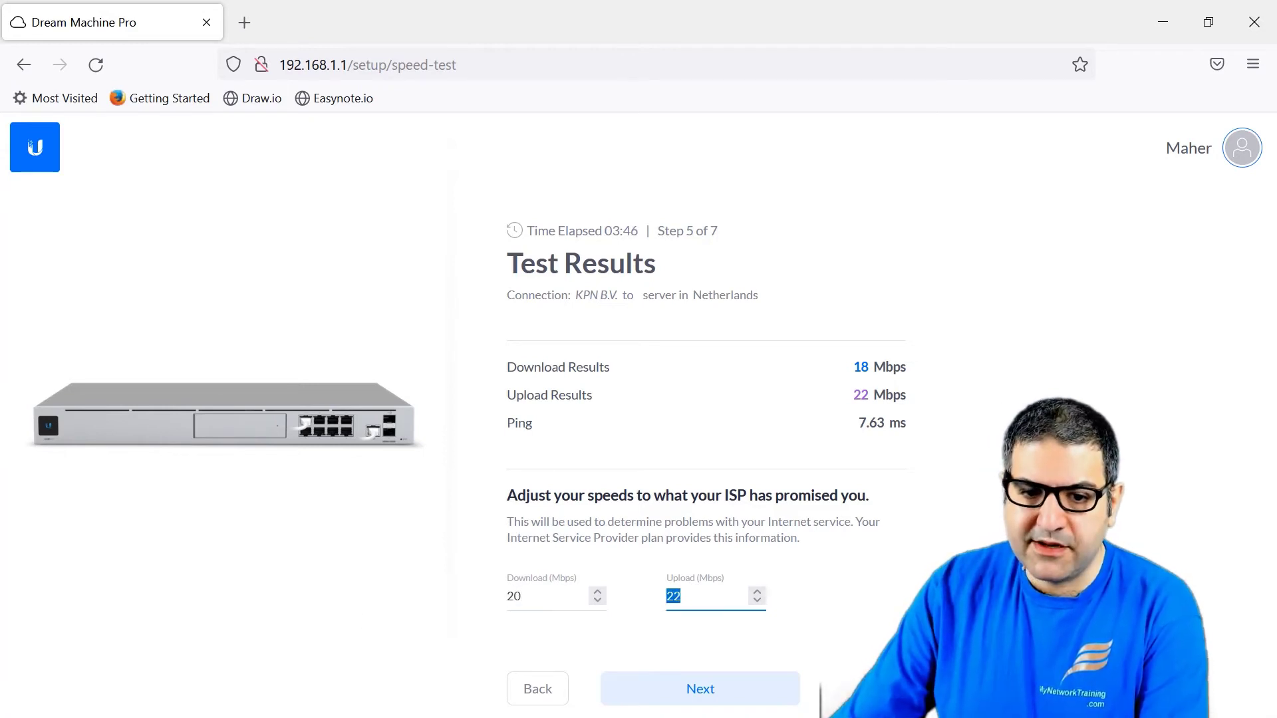
{"action": "type", "text": "20"}
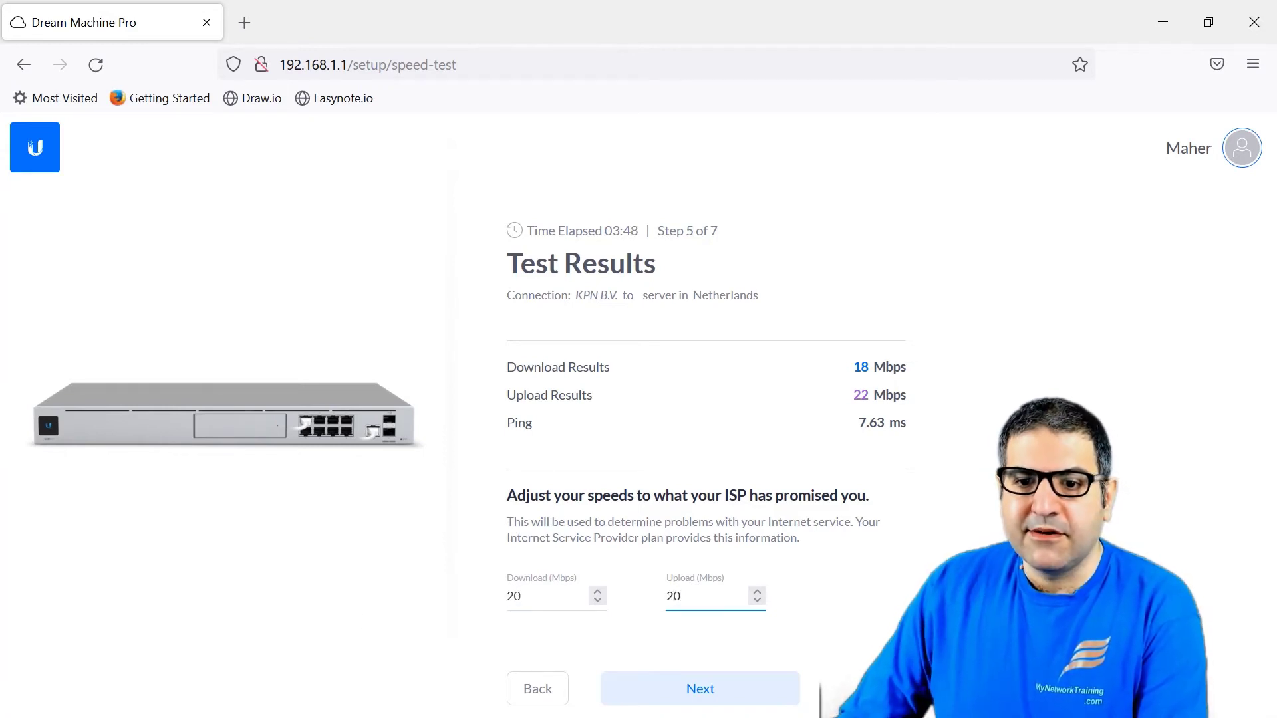
Look over the setup review page and finish the wizard
{"action": "left_click", "coordinate": [722, 694]}
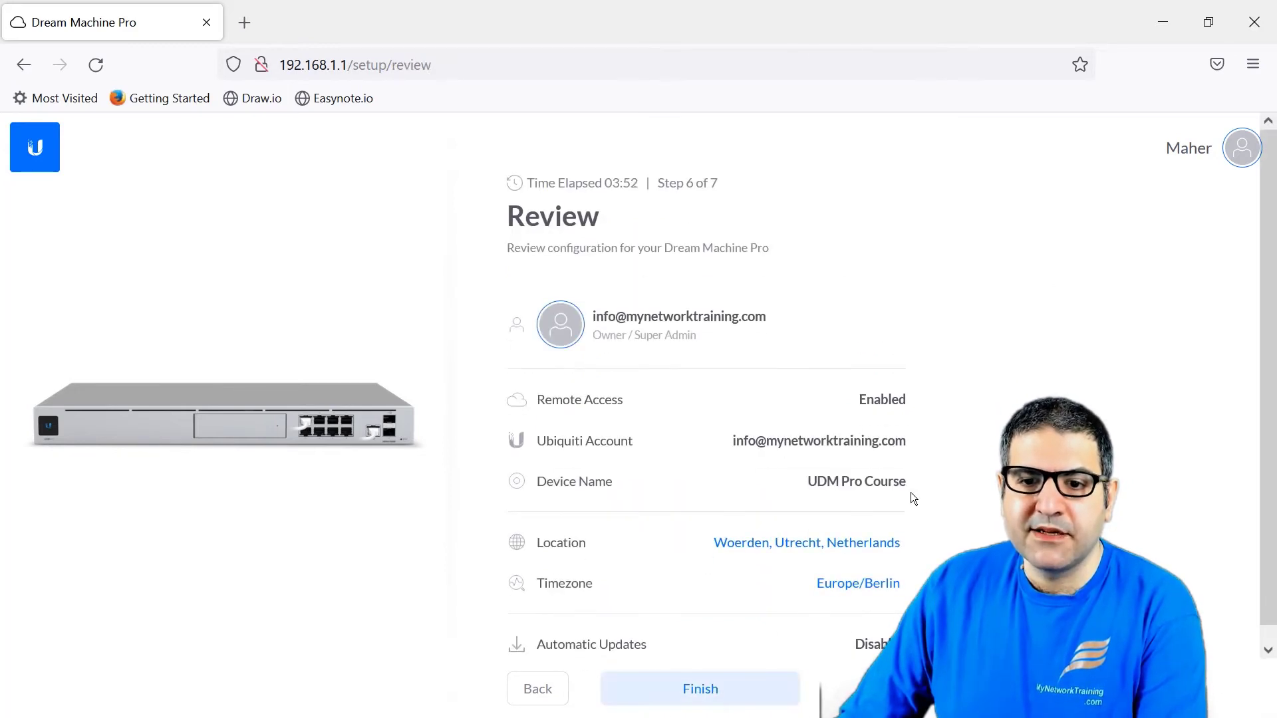
{"action": "scroll", "coordinate": [1030, 244], "scroll_direction": "down", "scroll_amount": 1}
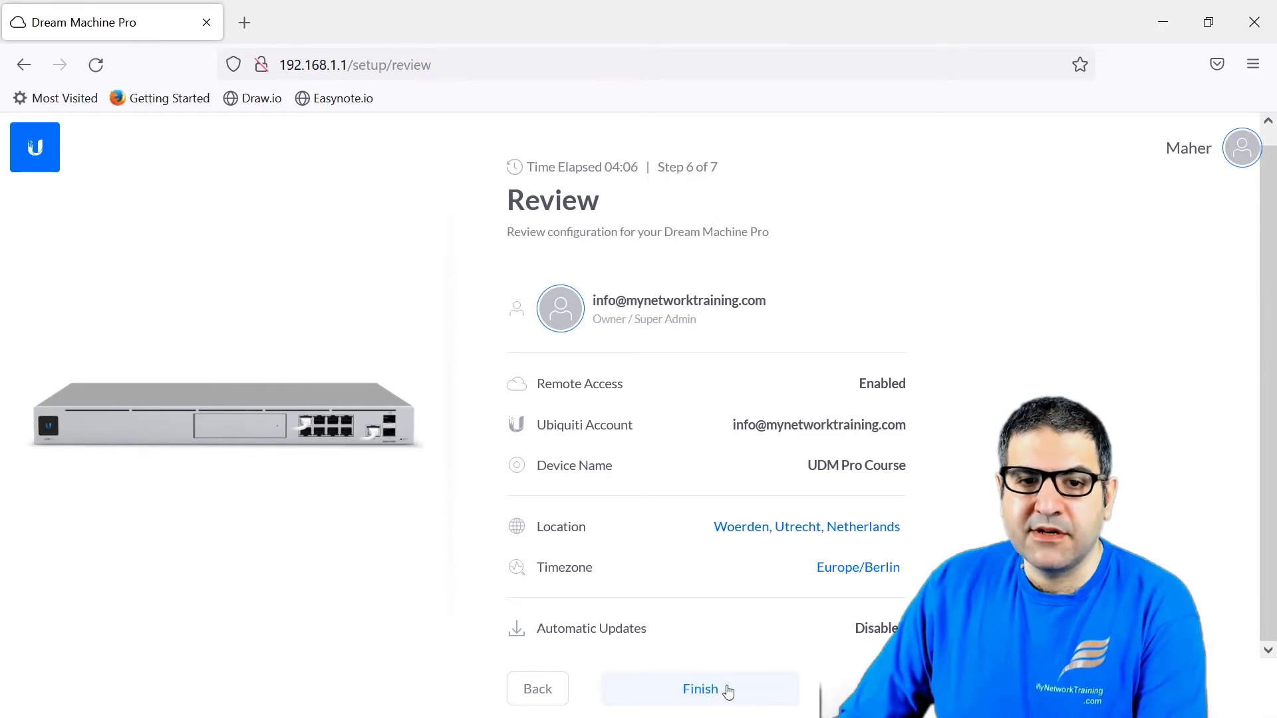
{"action": "left_click", "coordinate": [698, 691]}
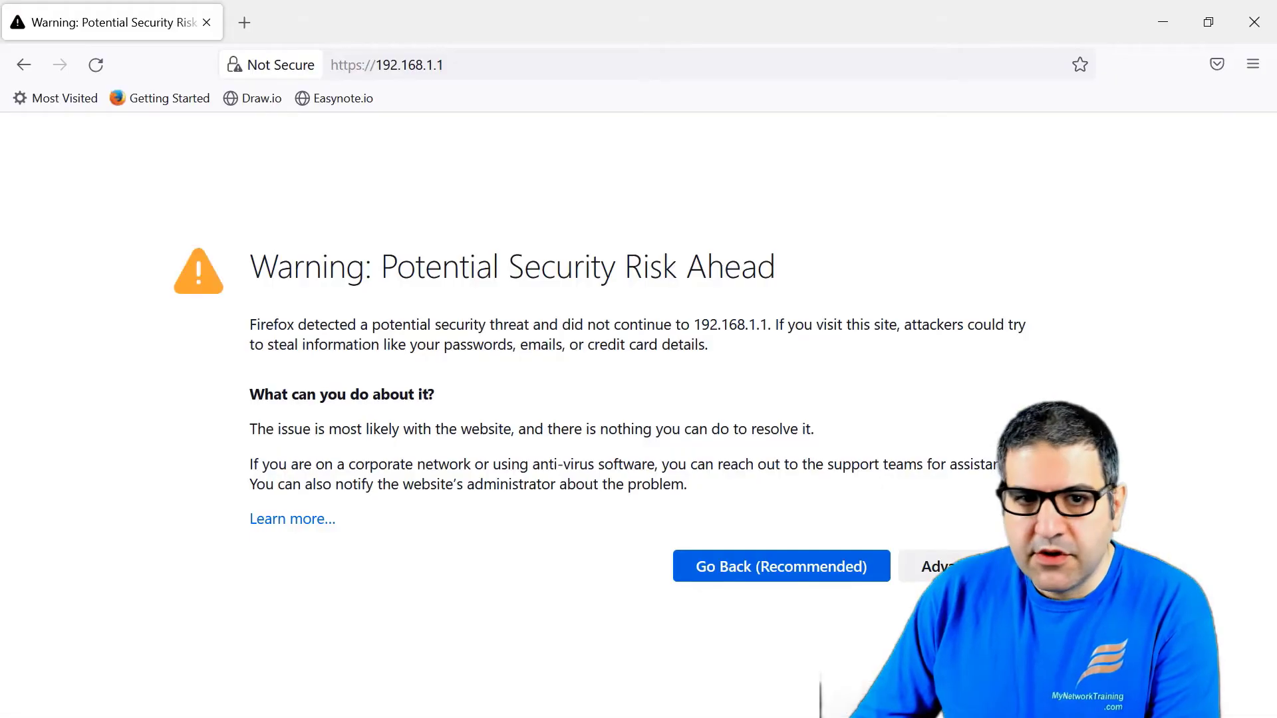
{"action": "left_click", "coordinate": [441, 69]}
{"action": "key", "text": "Return"}
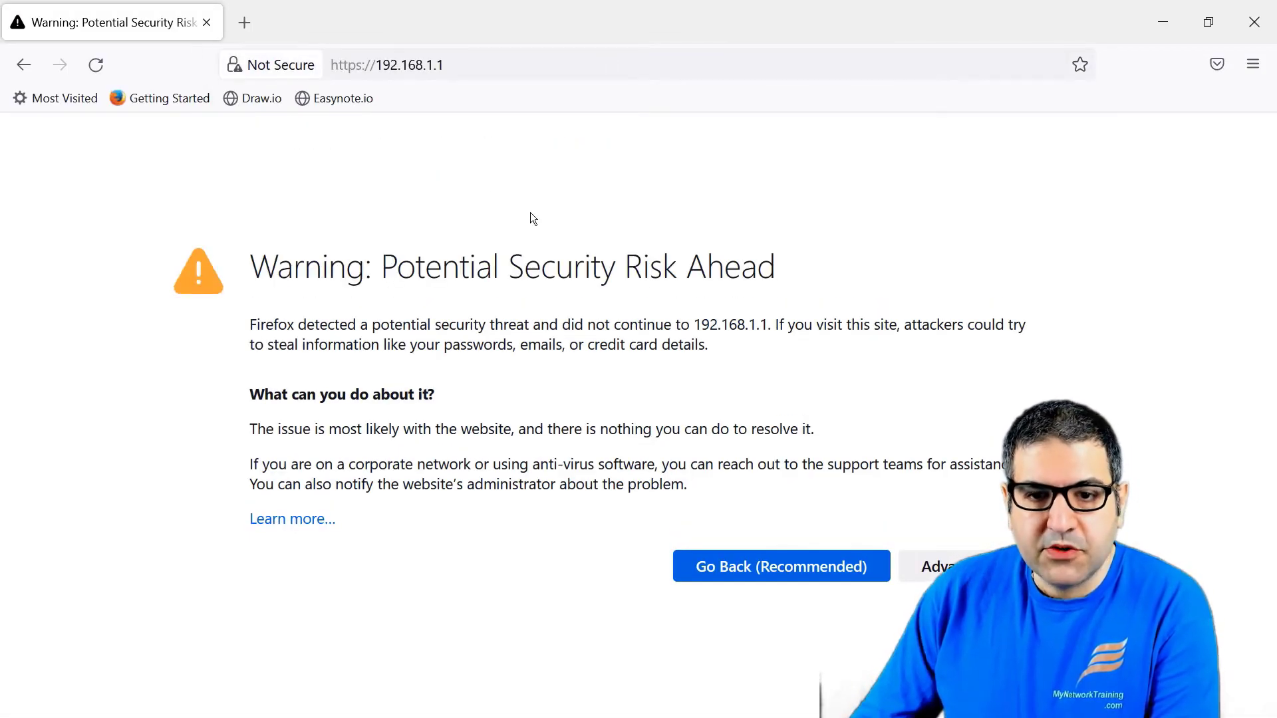
{"action": "left_click", "coordinate": [931, 567]}
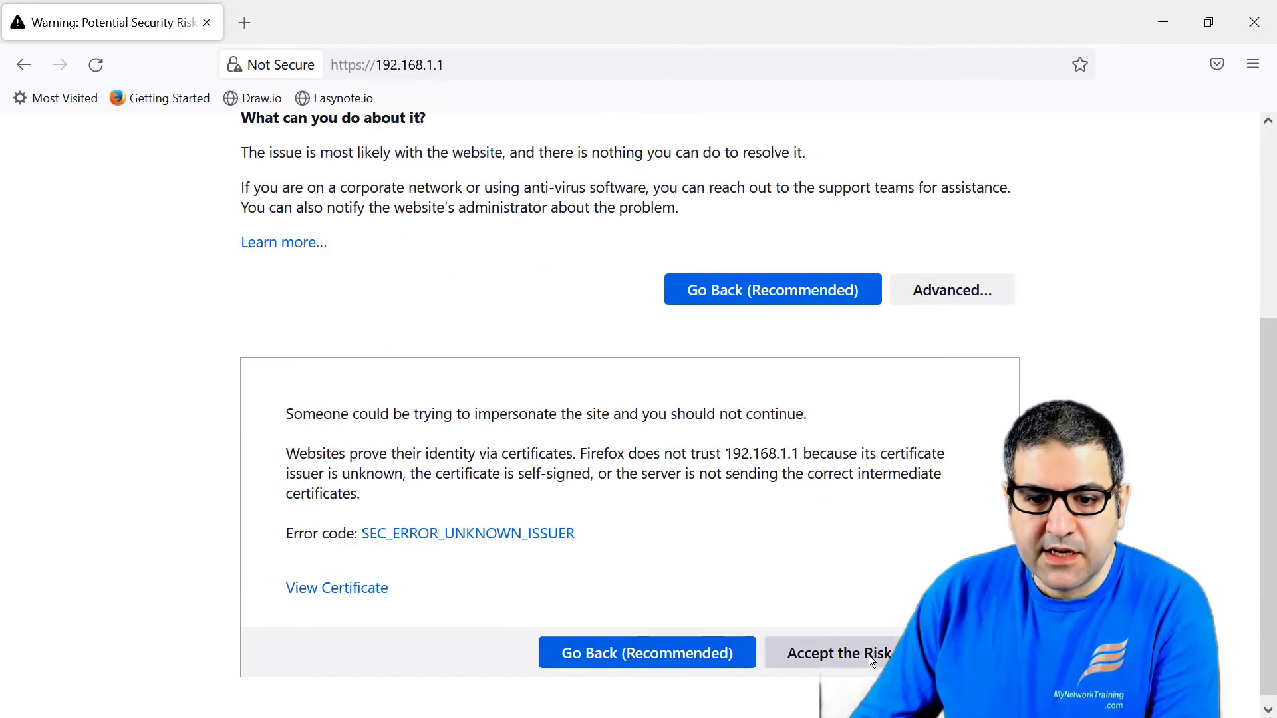
{"action": "left_click", "coordinate": [864, 655]}
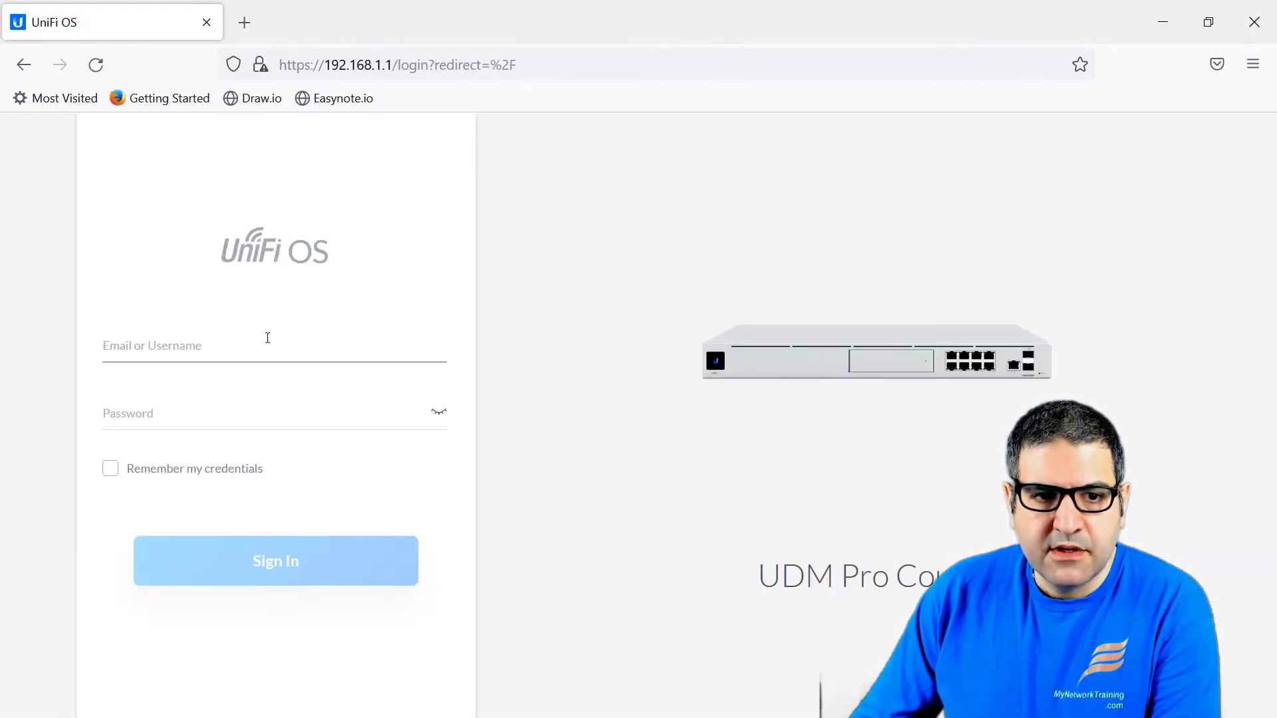
Sign in, then submit the feedback comment 'This is a nice product!'
{"action": "left_click", "coordinate": [267, 338]}
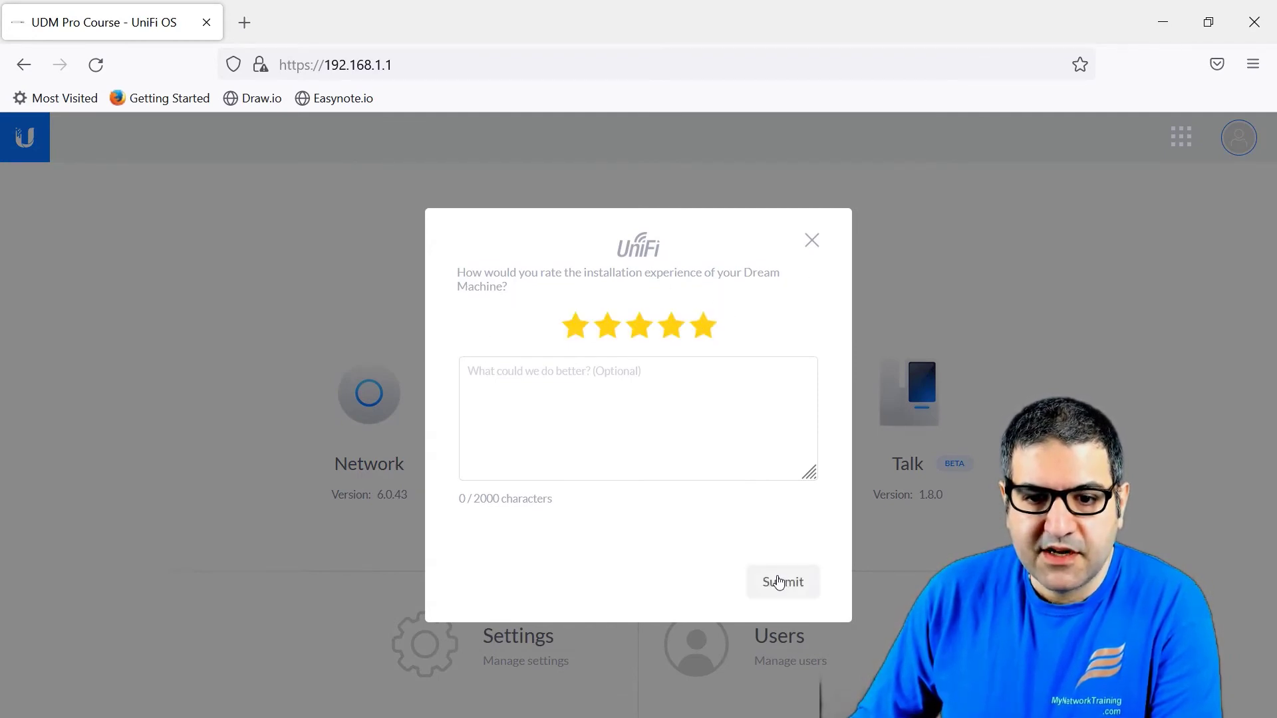
{"action": "left_click", "coordinate": [712, 384]}
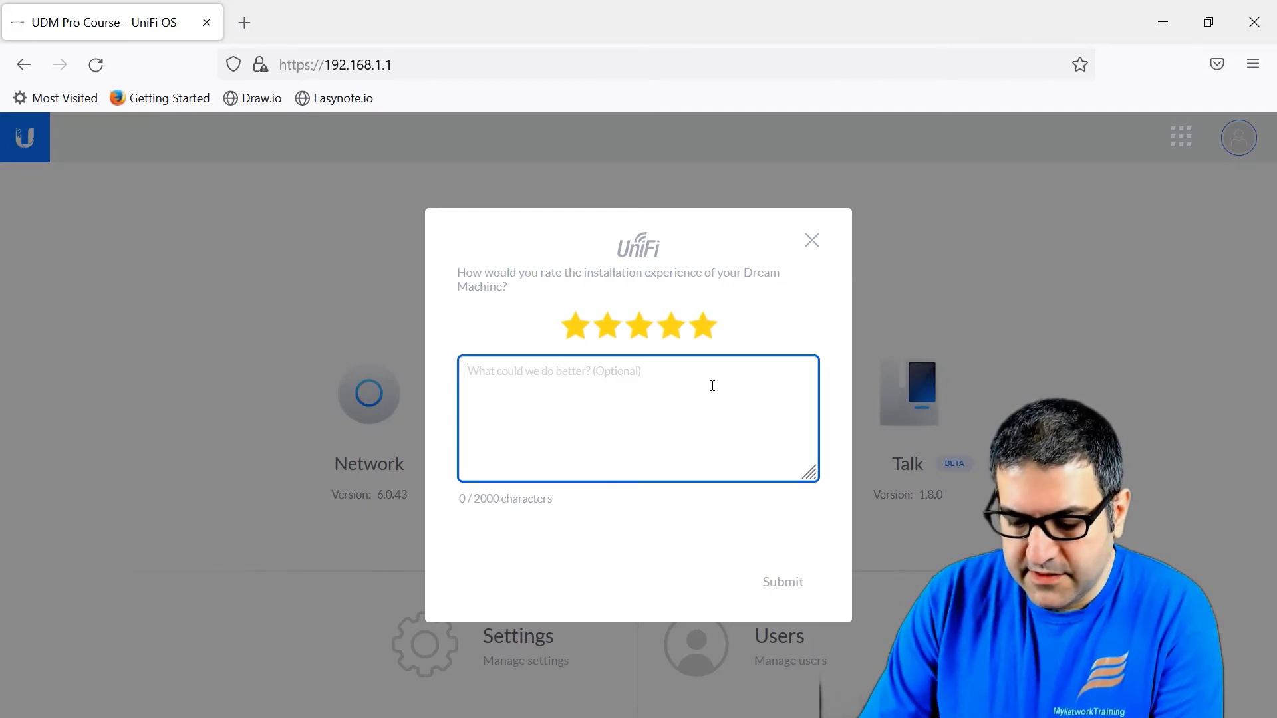
{"action": "type", "text": "This is a nice"}
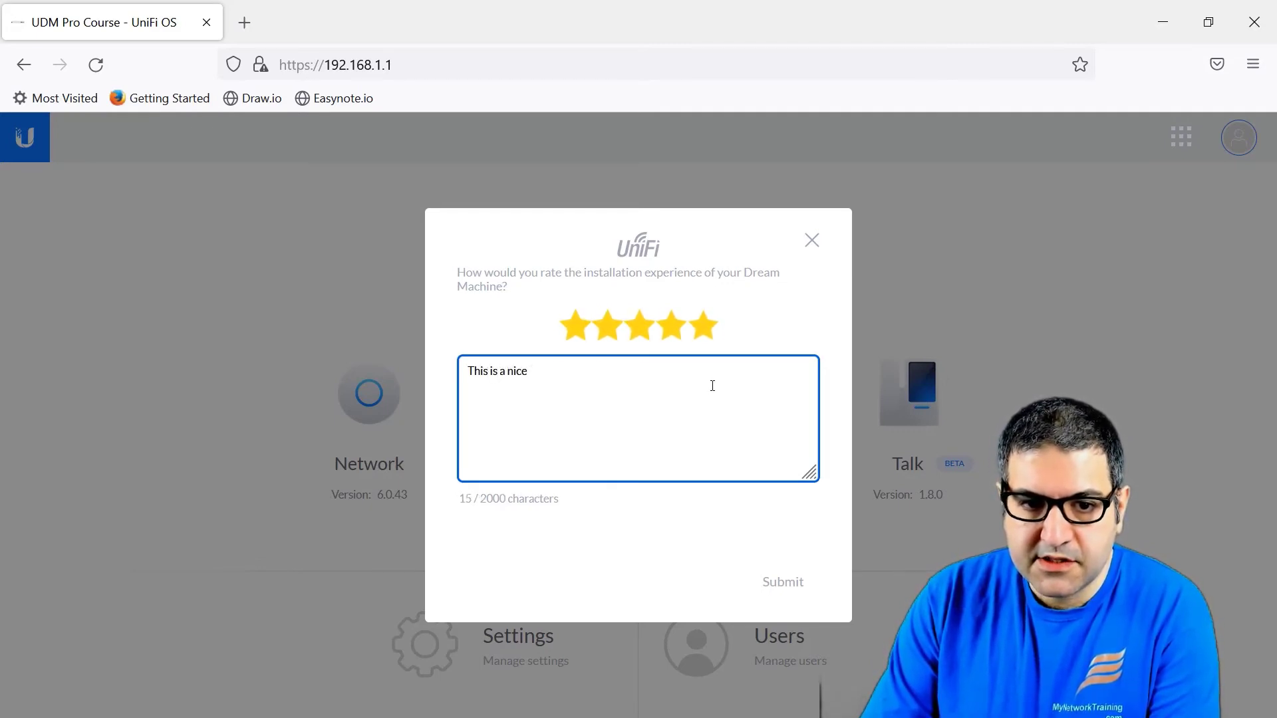
{"action": "type", "text": " product!"}
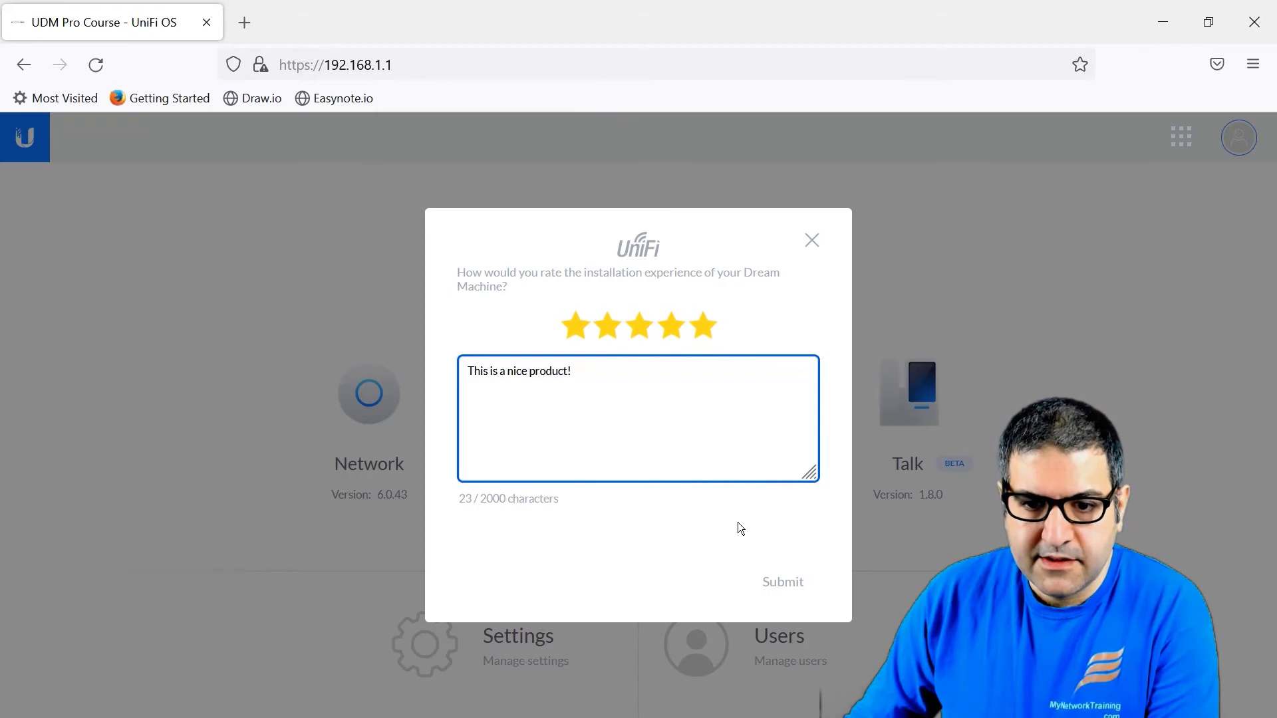
{"action": "left_click", "coordinate": [765, 582]}
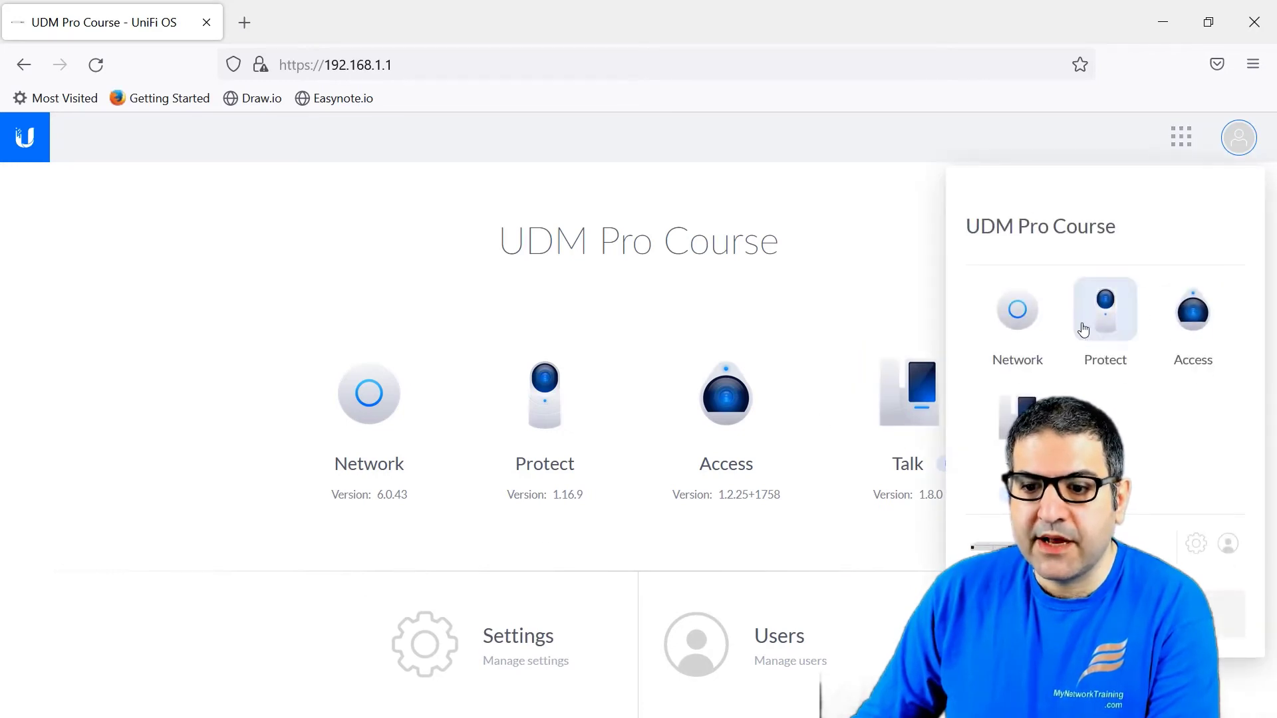
{"action": "left_click", "coordinate": [232, 332]}
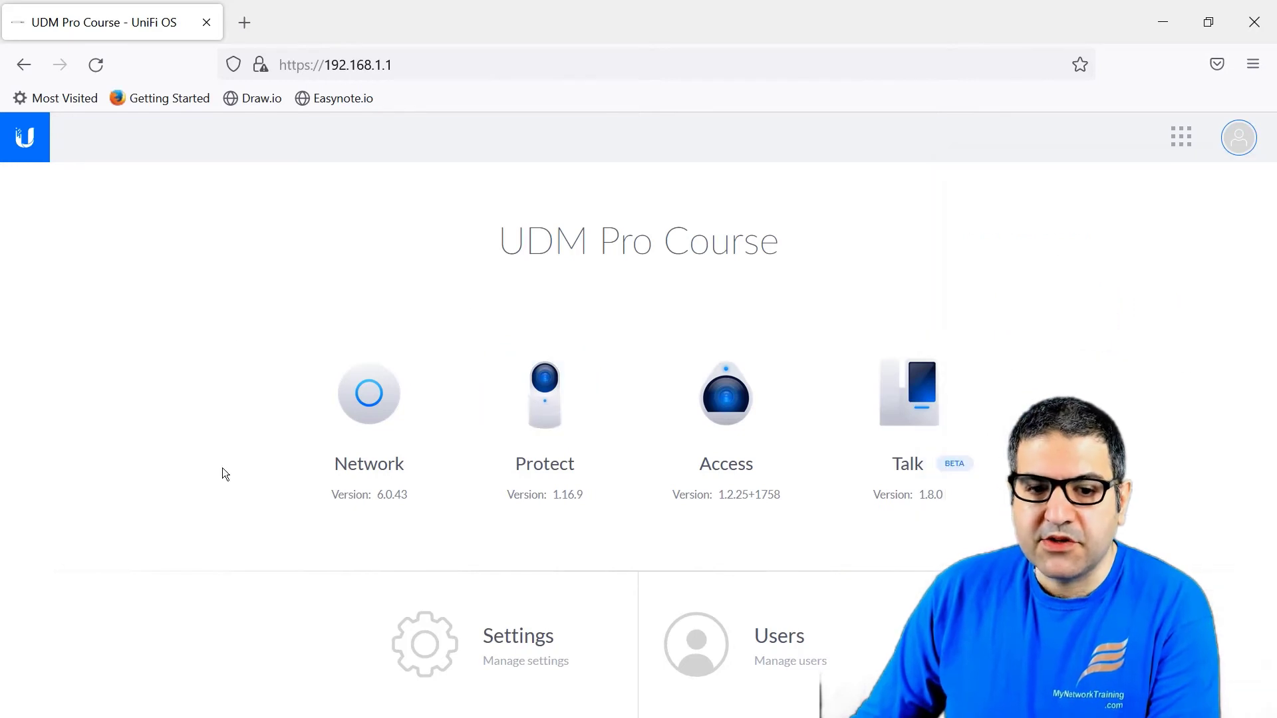
Open console Settings and scroll the General page, noting the ARM 64-bit 4-core processor
{"action": "left_click", "coordinate": [514, 642]}
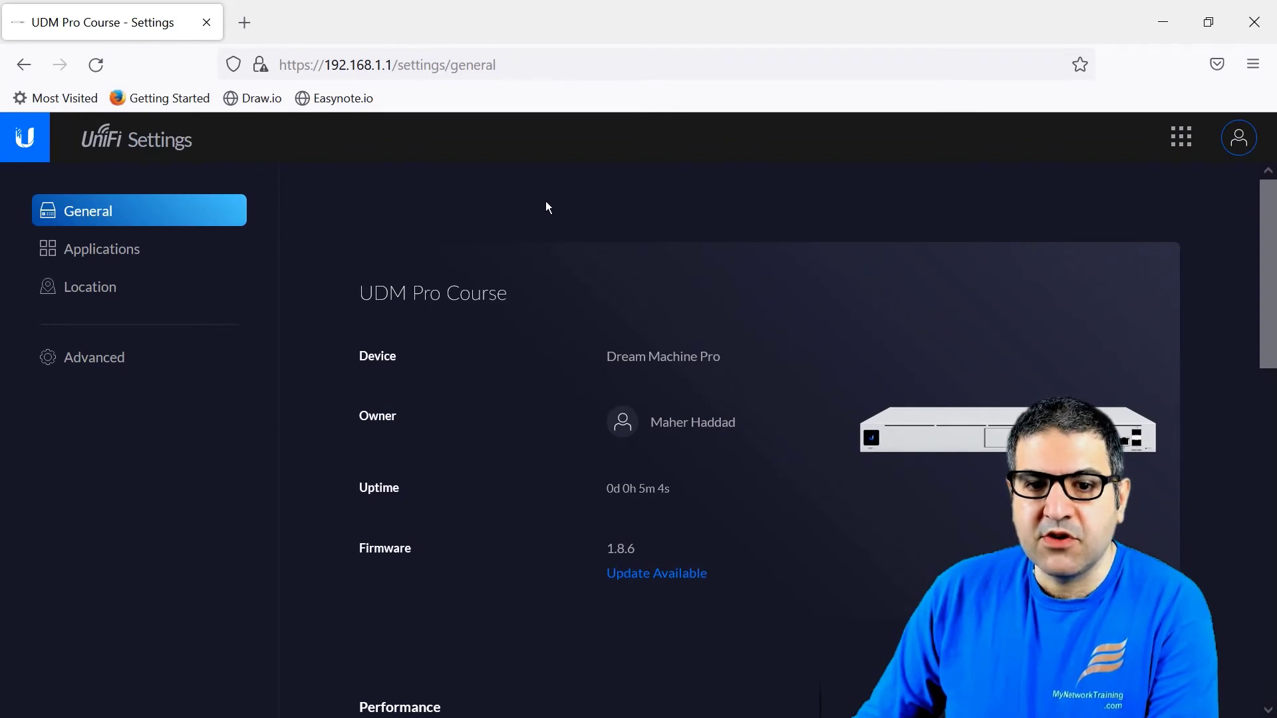
{"action": "scroll", "coordinate": [661, 248], "scroll_direction": "down", "scroll_amount": 2}
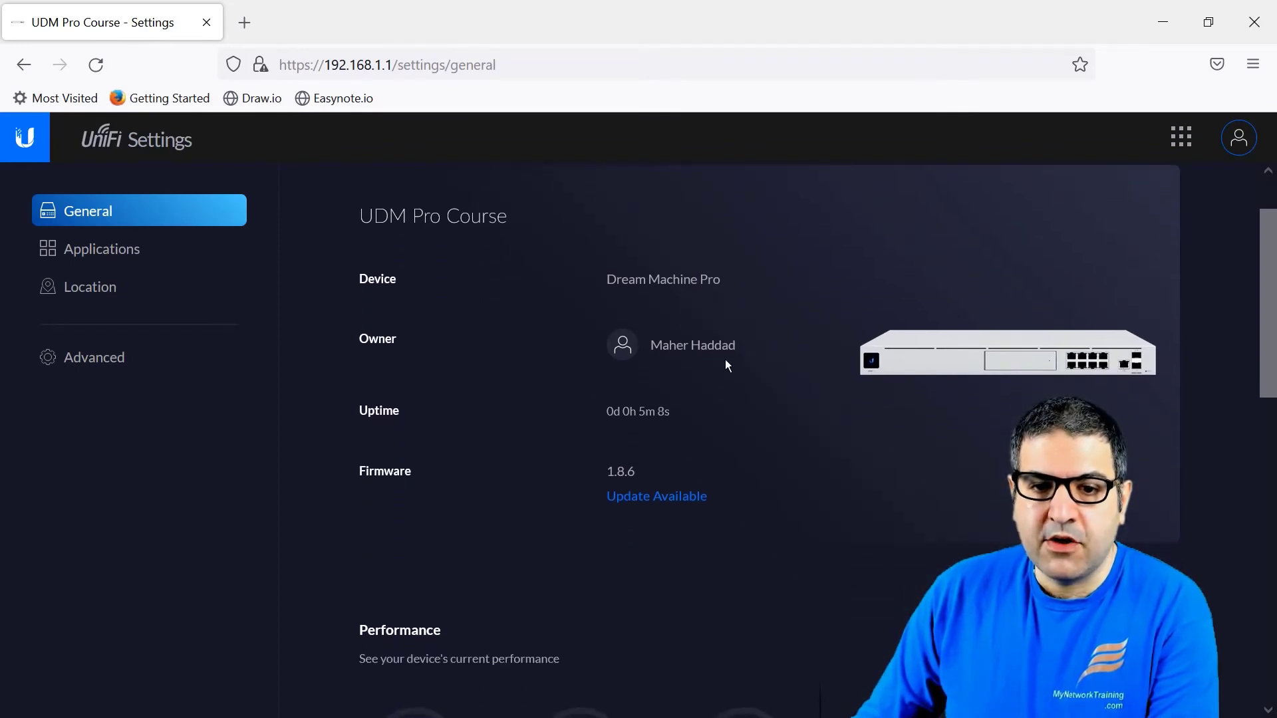
{"action": "scroll", "coordinate": [719, 360], "scroll_direction": "down", "scroll_amount": 2}
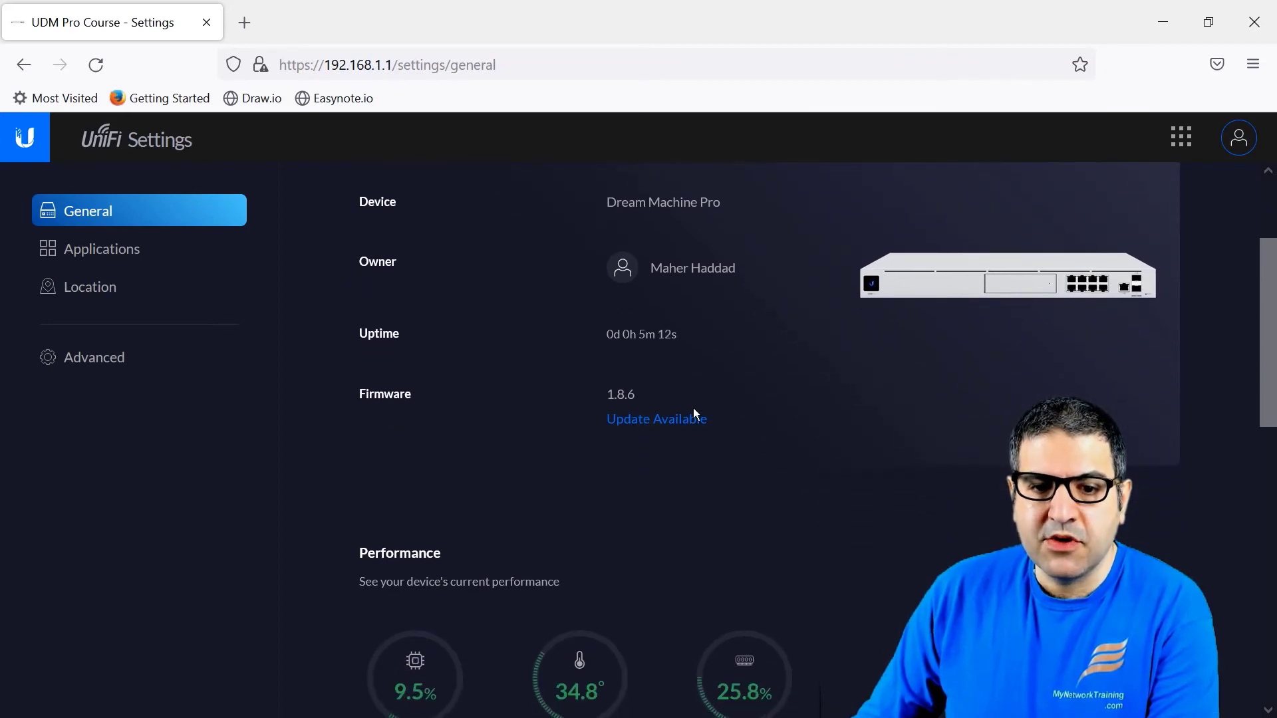
{"action": "scroll", "coordinate": [698, 412], "scroll_direction": "down", "scroll_amount": 2}
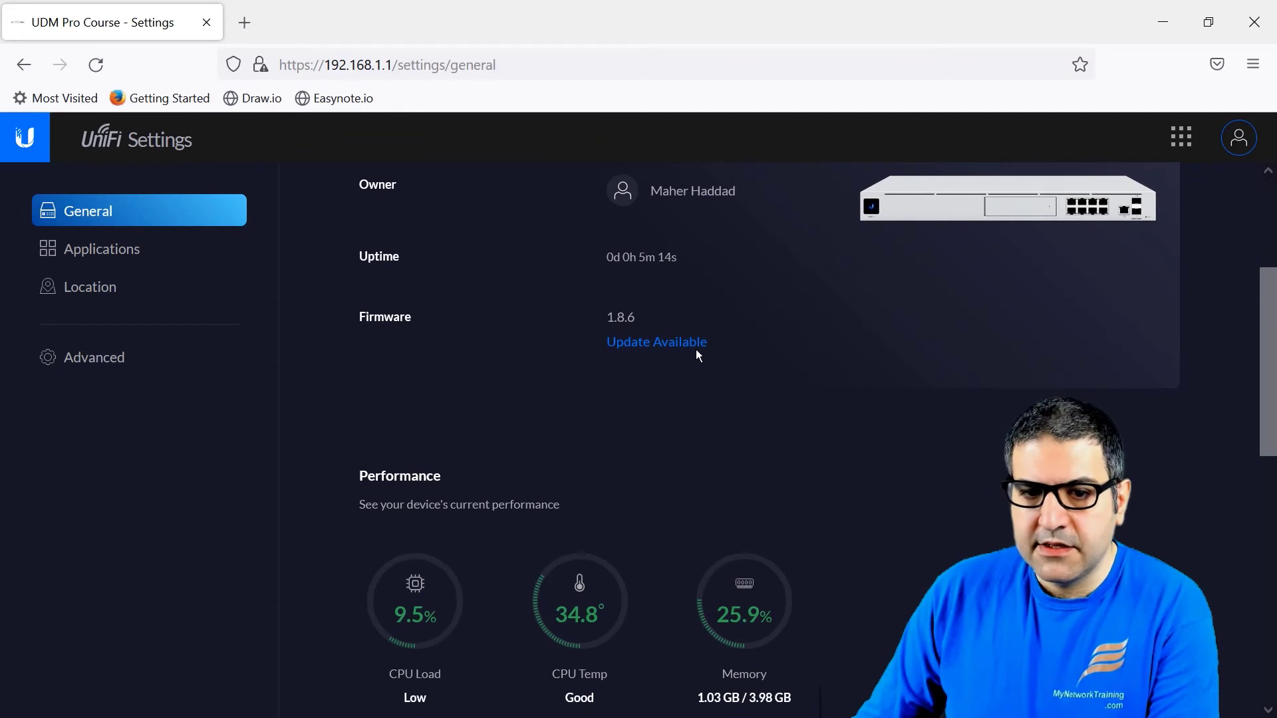
{"action": "scroll", "coordinate": [661, 357], "scroll_direction": "down", "scroll_amount": 4}
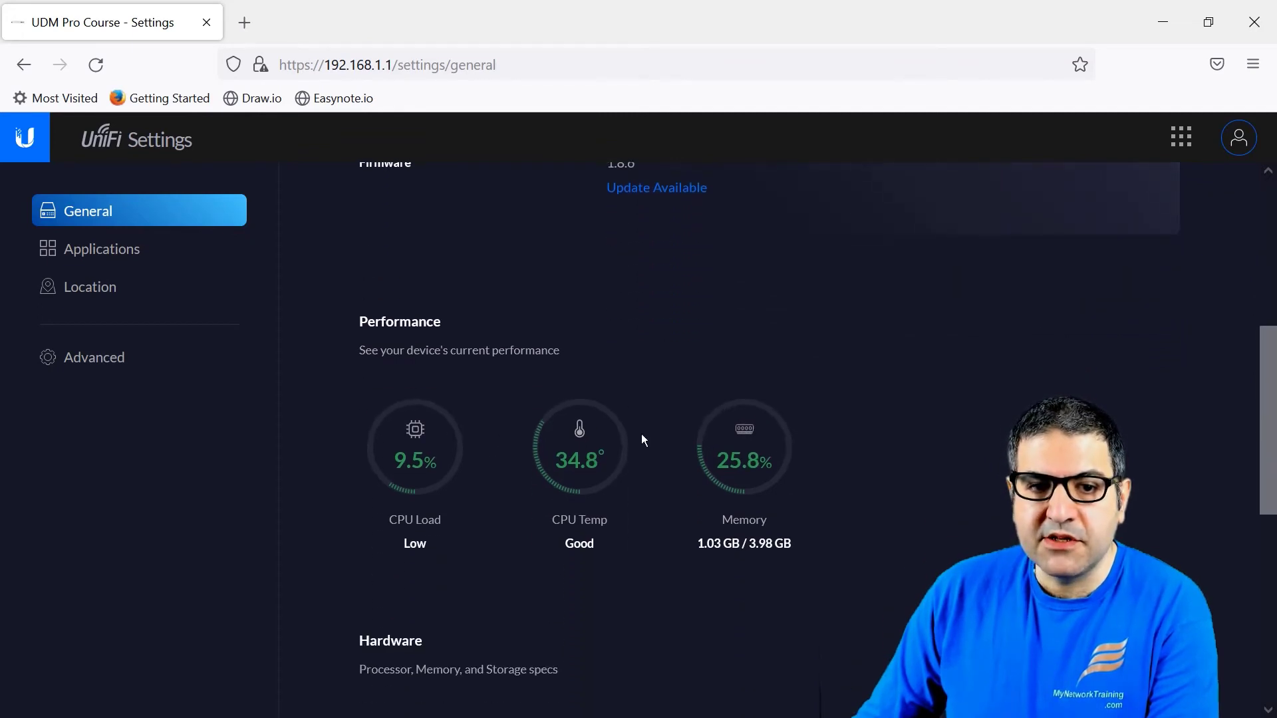
{"action": "scroll", "coordinate": [804, 390], "scroll_direction": "down", "scroll_amount": 2}
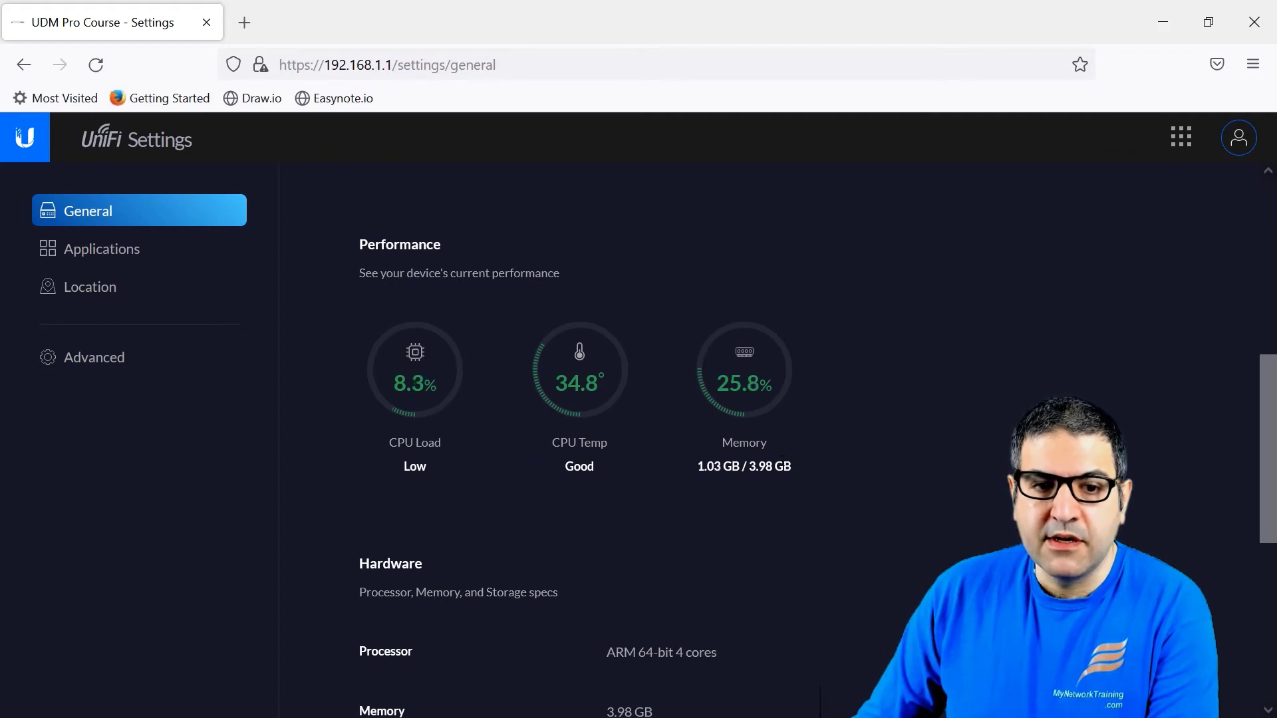
{"action": "scroll", "coordinate": [367, 399], "scroll_direction": "down", "scroll_amount": 5}
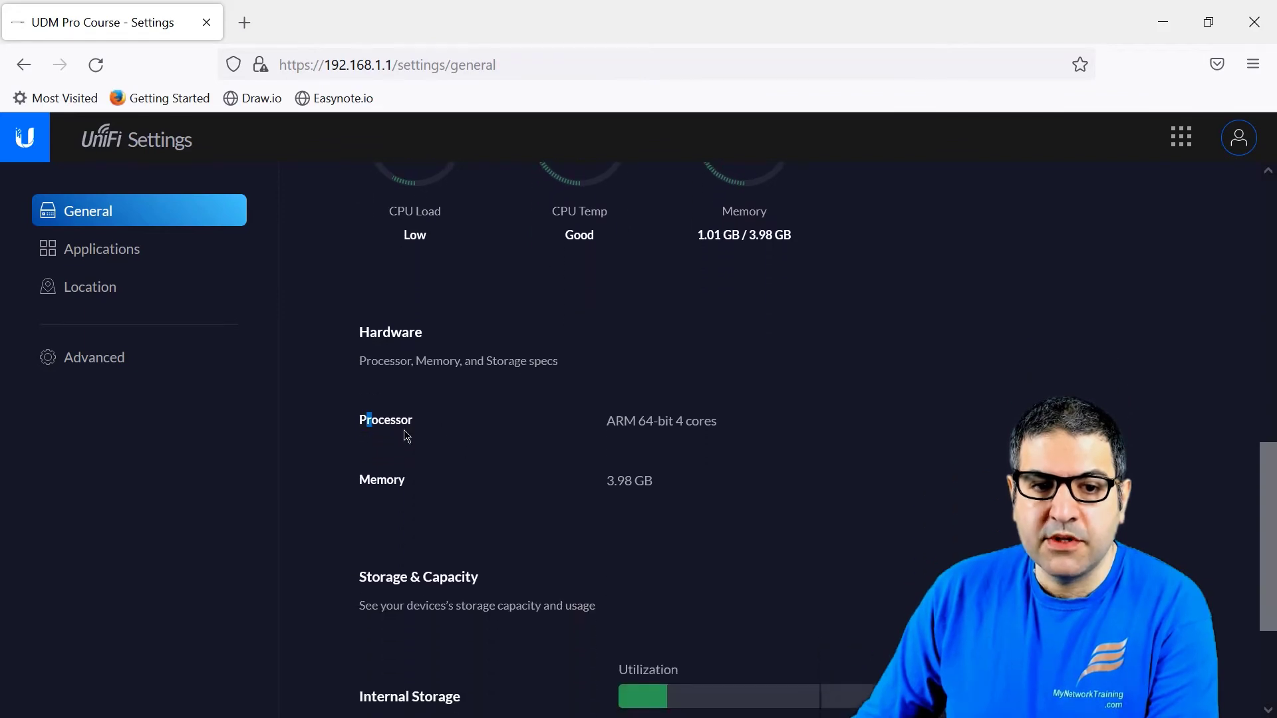
{"action": "left_click_drag", "start_coordinate": [640, 420], "coordinate": [733, 423]}
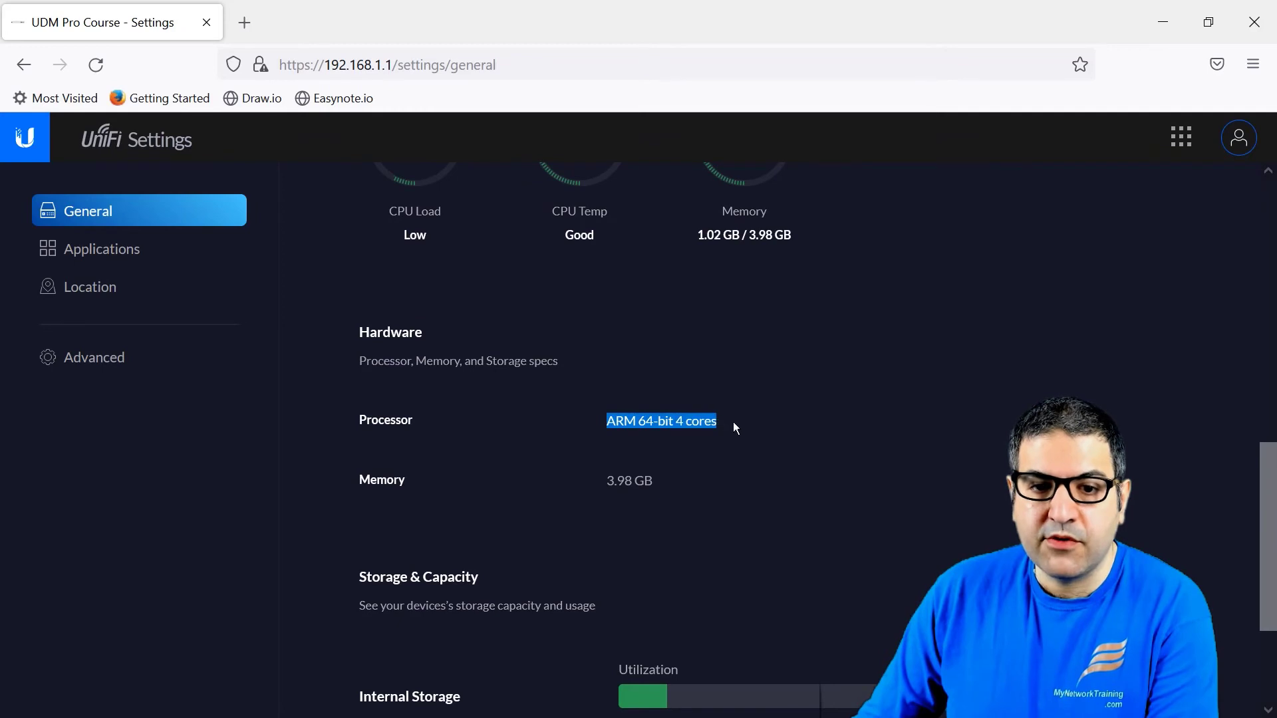
{"action": "scroll", "coordinate": [733, 424], "scroll_direction": "down", "scroll_amount": 2}
{"action": "scroll", "coordinate": [661, 418], "scroll_direction": "down", "scroll_amount": 3}
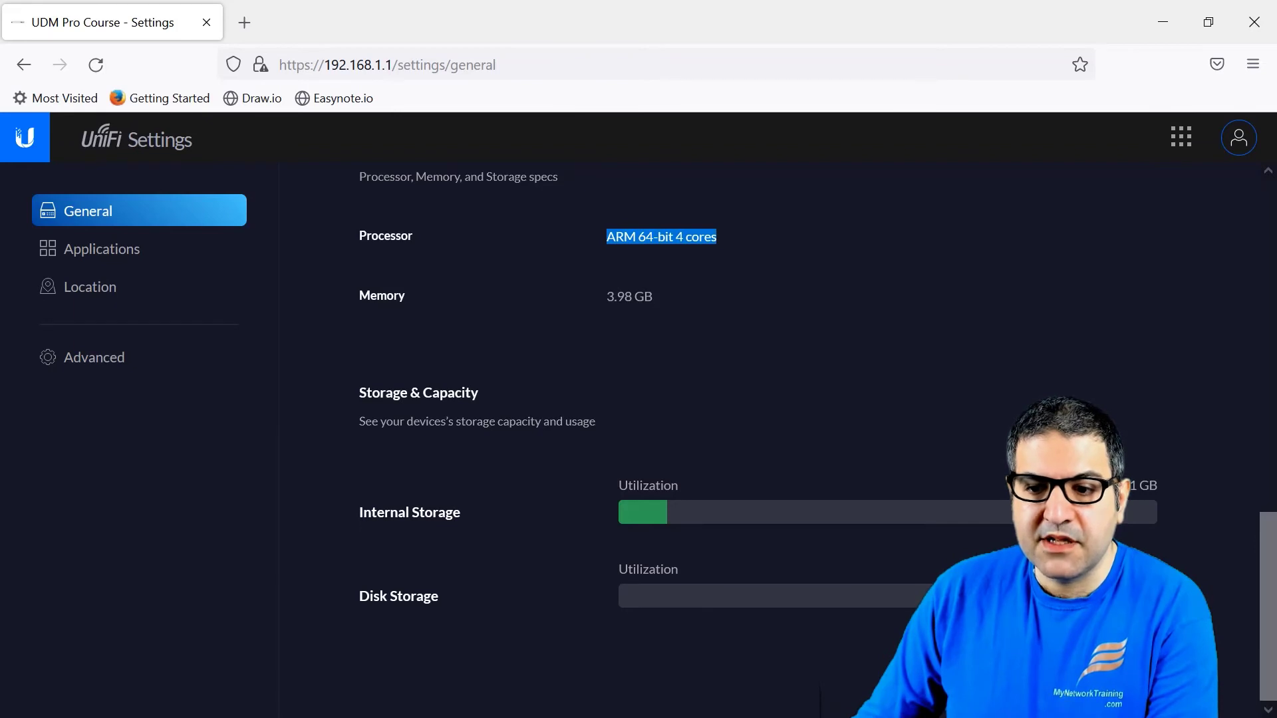
{"action": "scroll", "coordinate": [80, 262], "scroll_direction": "up", "scroll_amount": 5}
{"action": "left_click", "coordinate": [120, 265]}
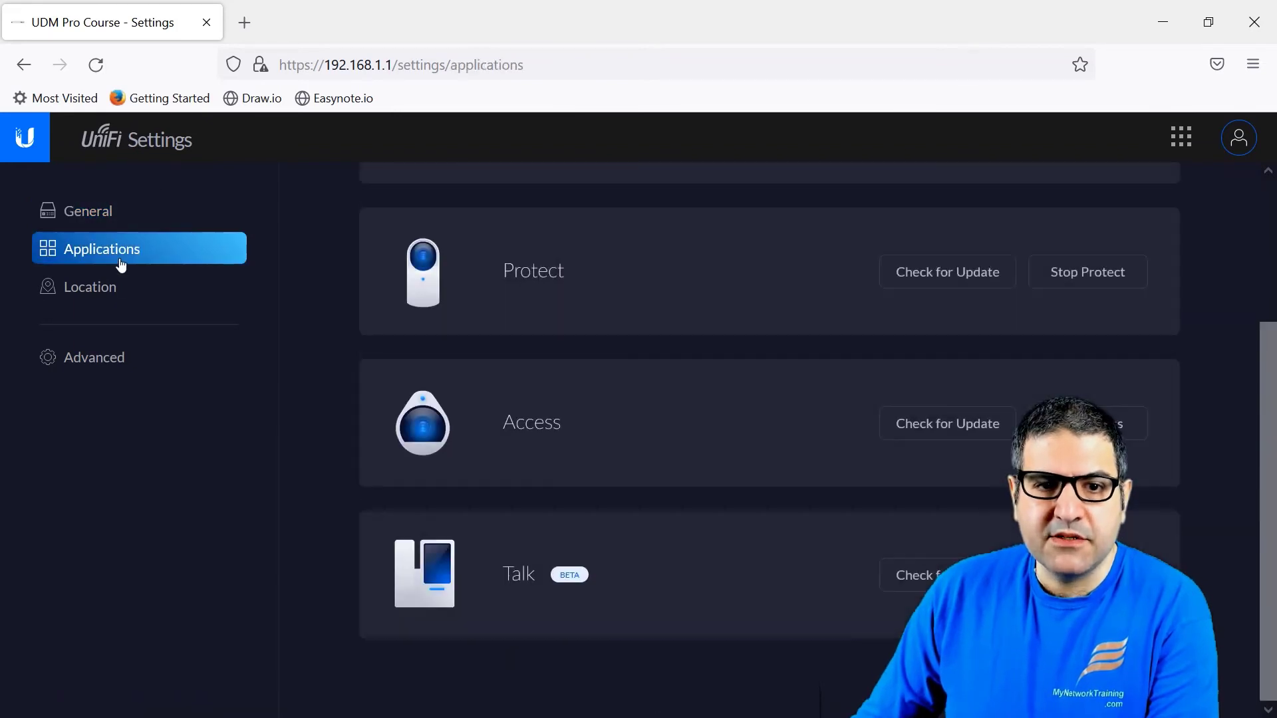
{"action": "scroll", "coordinate": [573, 391], "scroll_direction": "up", "scroll_amount": 3}
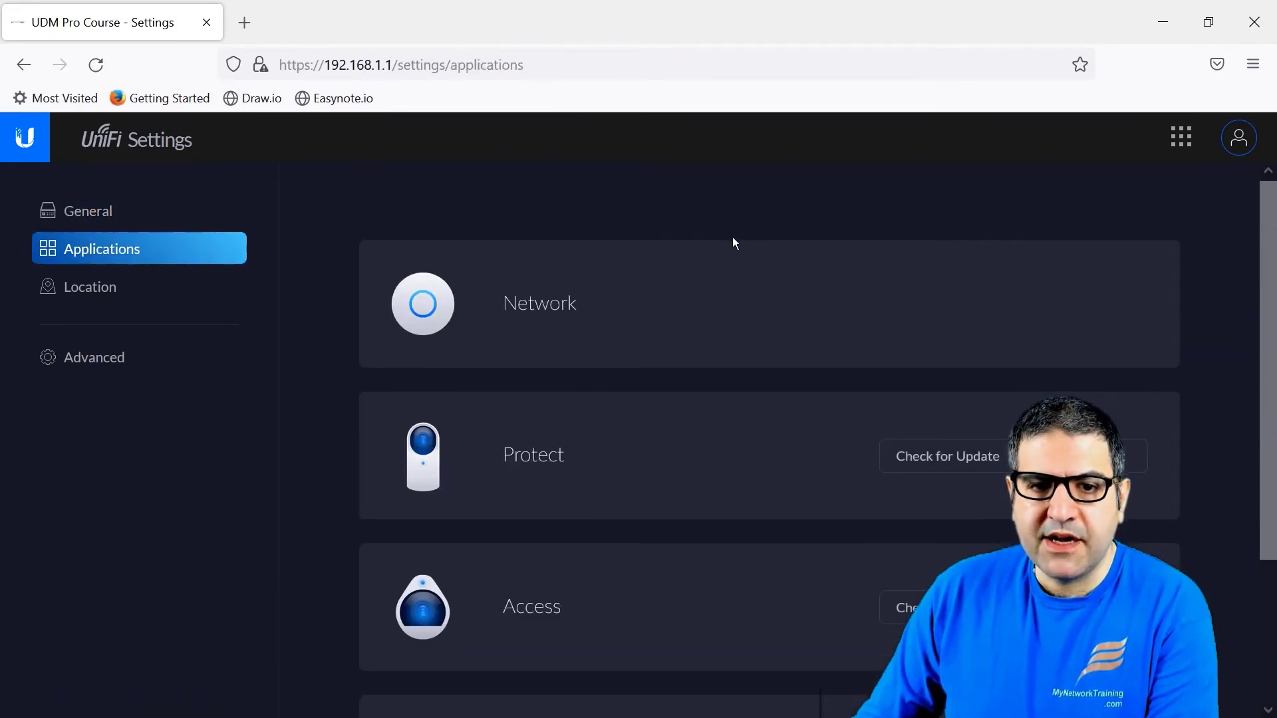
{"action": "scroll", "coordinate": [732, 236], "scroll_direction": "down", "scroll_amount": 2}
{"action": "left_click_drag", "start_coordinate": [485, 236], "coordinate": [629, 236]}
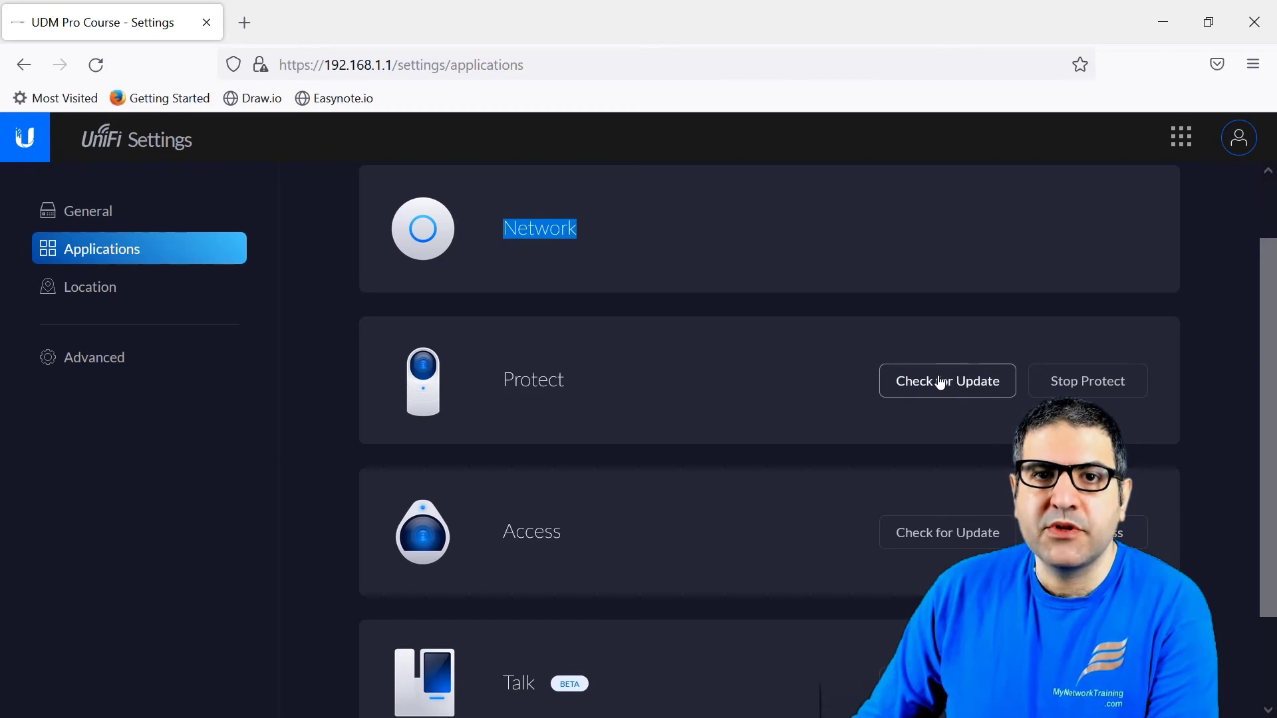
{"action": "scroll", "coordinate": [812, 373], "scroll_direction": "down", "scroll_amount": 1}
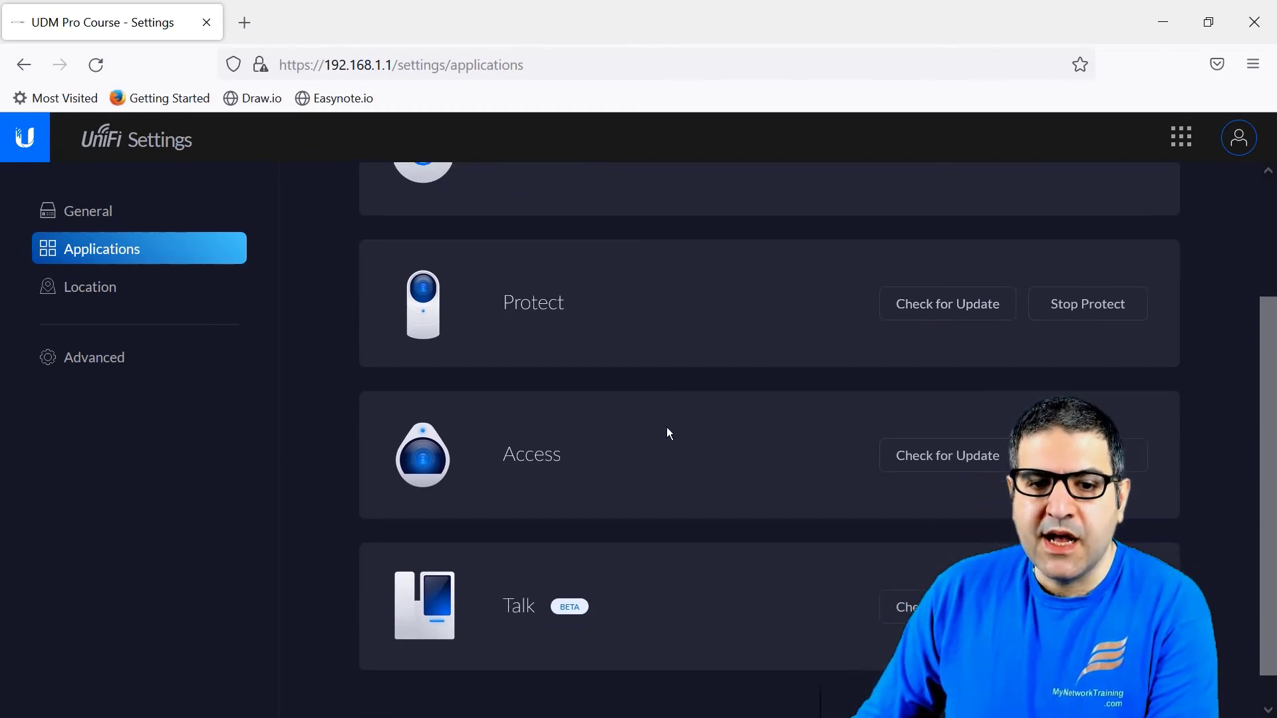
{"action": "scroll", "coordinate": [759, 593], "scroll_direction": "up", "scroll_amount": 1}
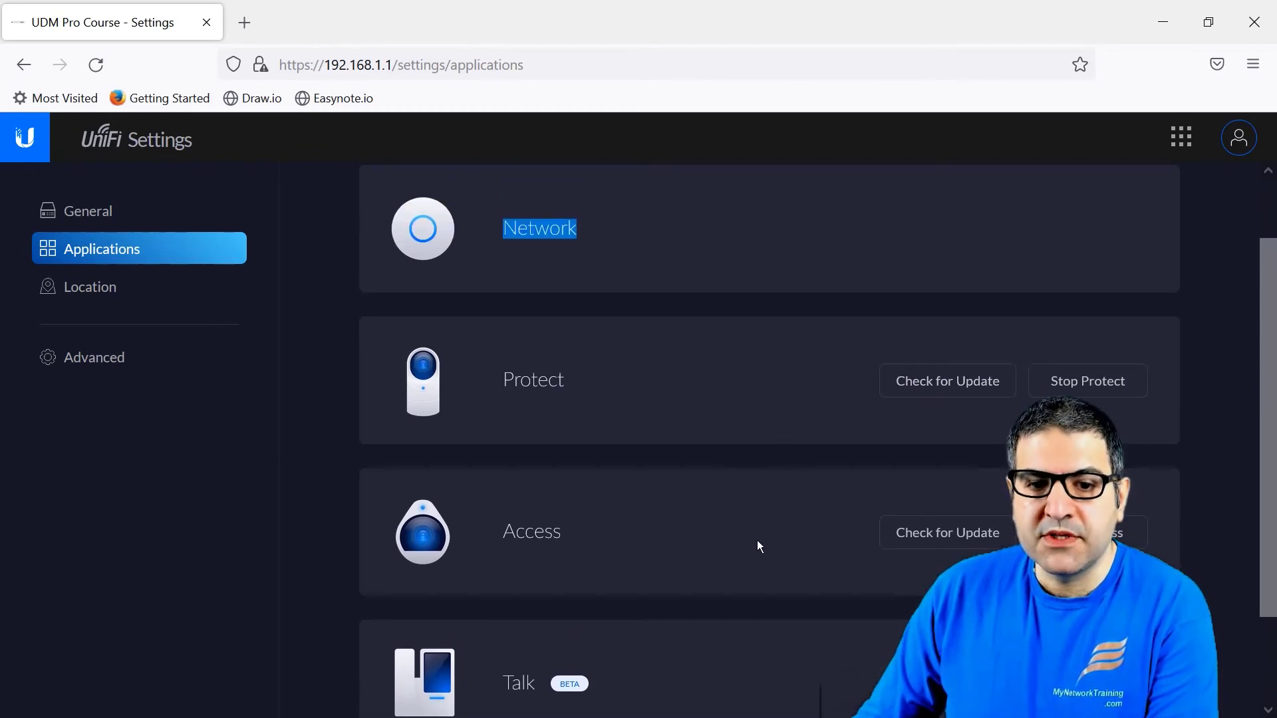
{"action": "scroll", "coordinate": [825, 653], "scroll_direction": "down", "scroll_amount": 1}
{"action": "scroll", "coordinate": [838, 503], "scroll_direction": "up", "scroll_amount": 2}
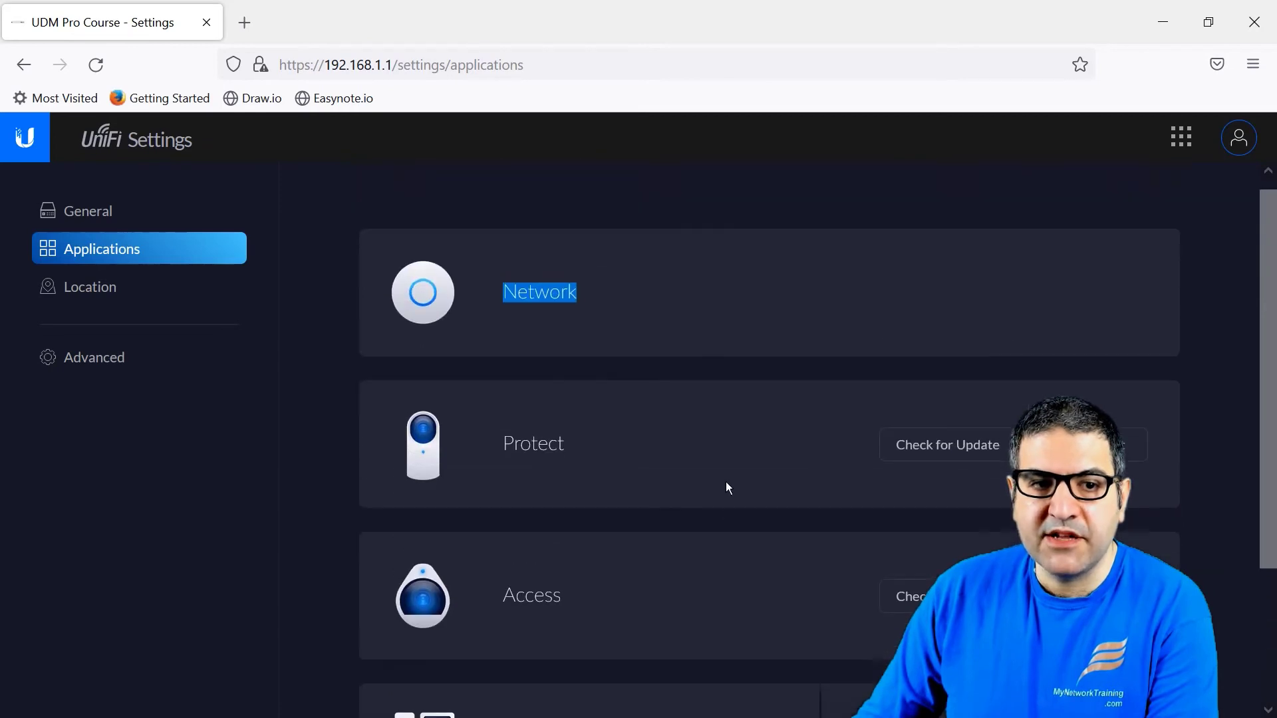
On the Location page, allow location access and set the timezone to Europe/Amsterdam
{"action": "left_click", "coordinate": [86, 292]}
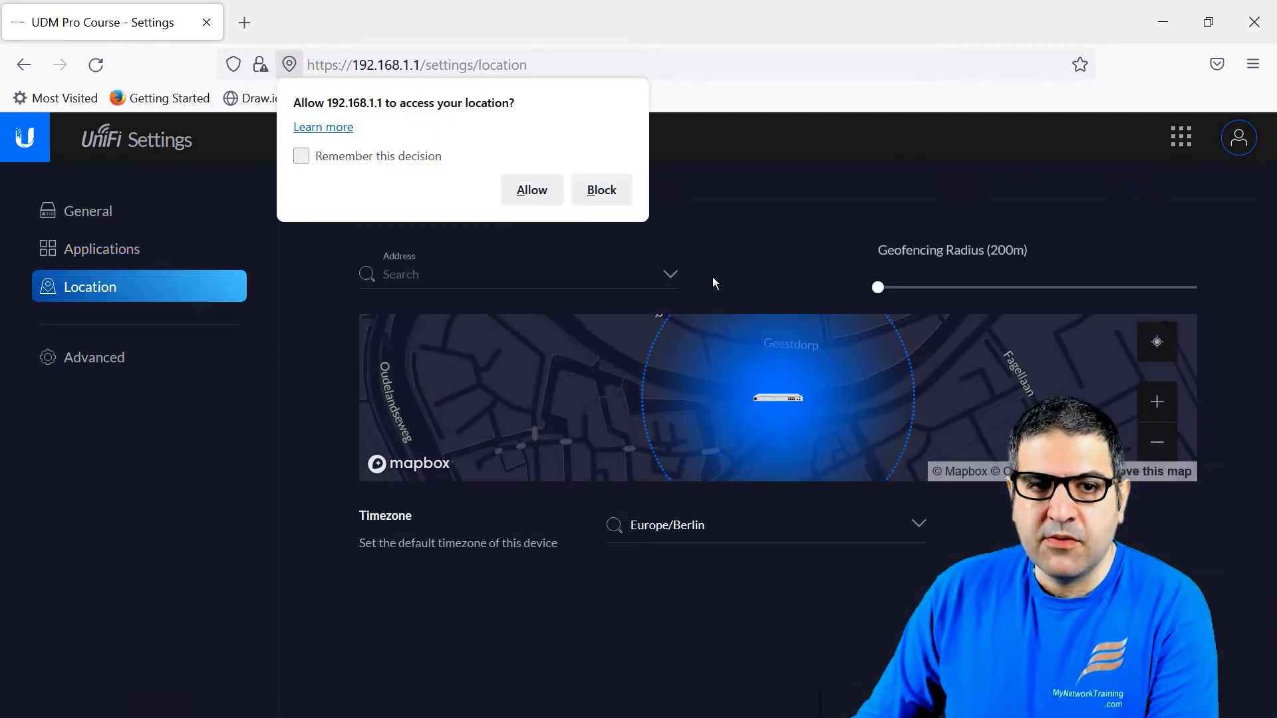
{"action": "left_click", "coordinate": [550, 191]}
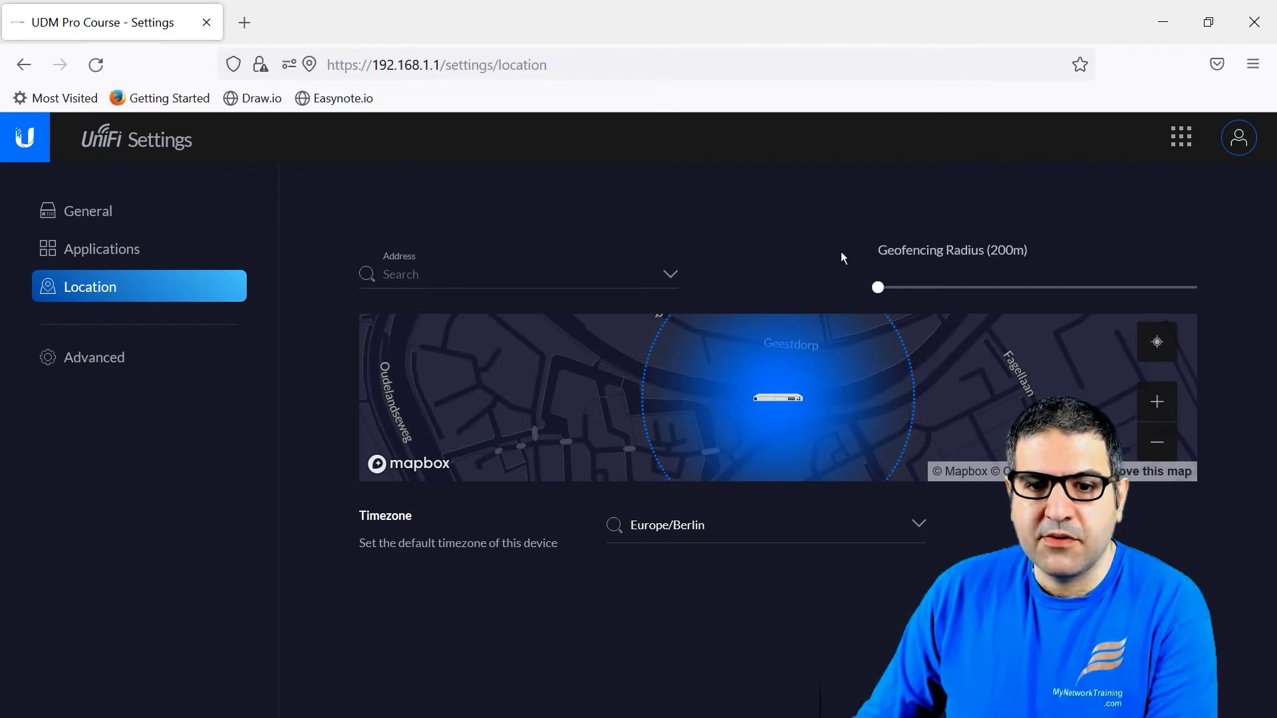
{"action": "left_click", "coordinate": [807, 519]}
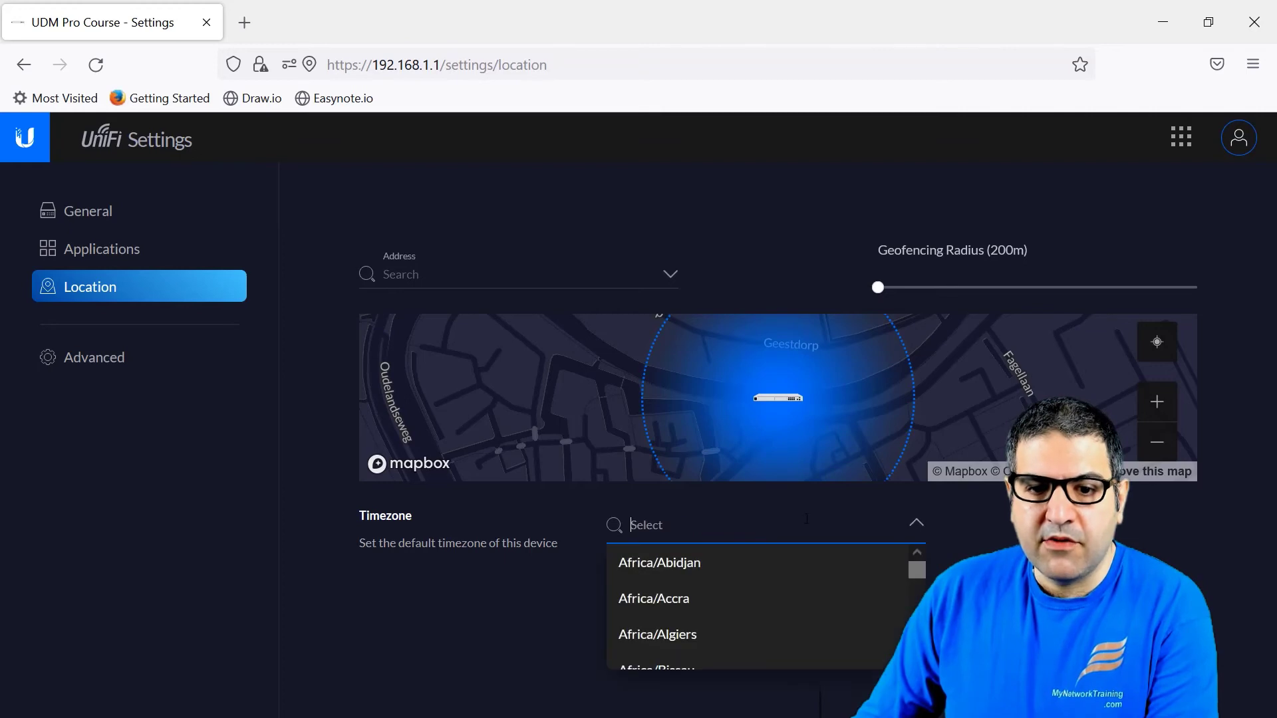
{"action": "type", "text": "euro"}
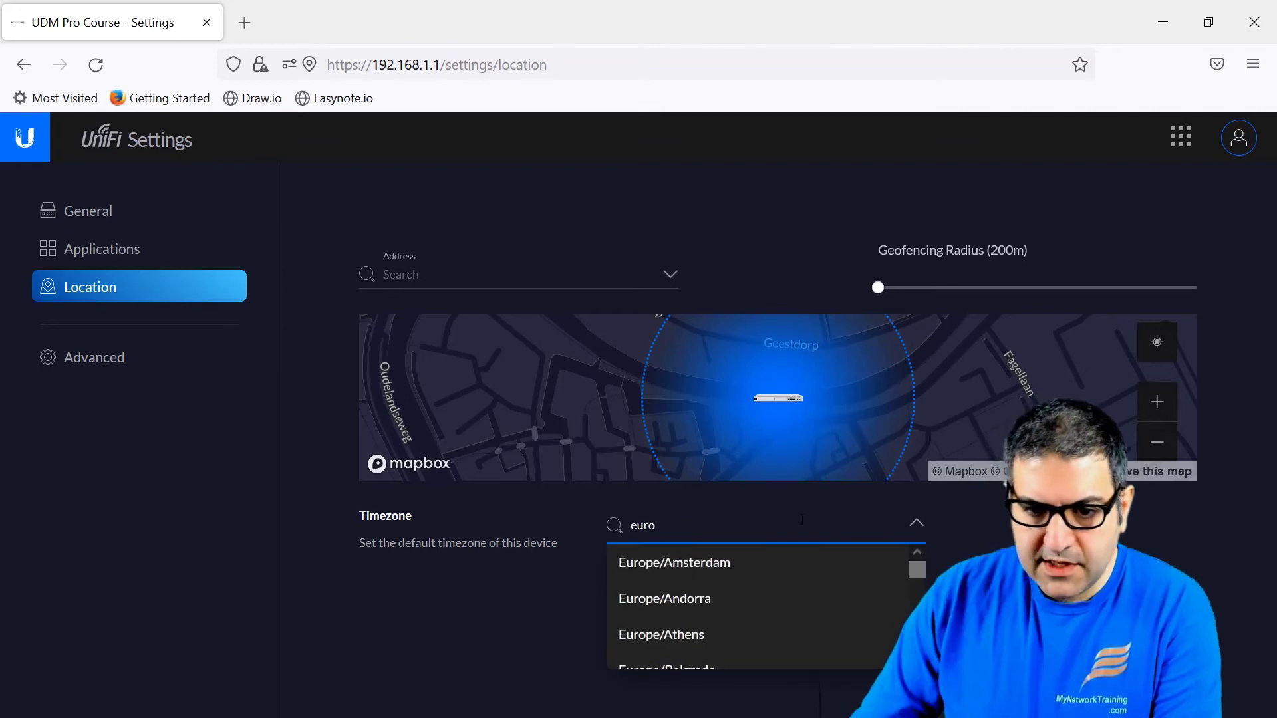
{"action": "left_click", "coordinate": [733, 571]}
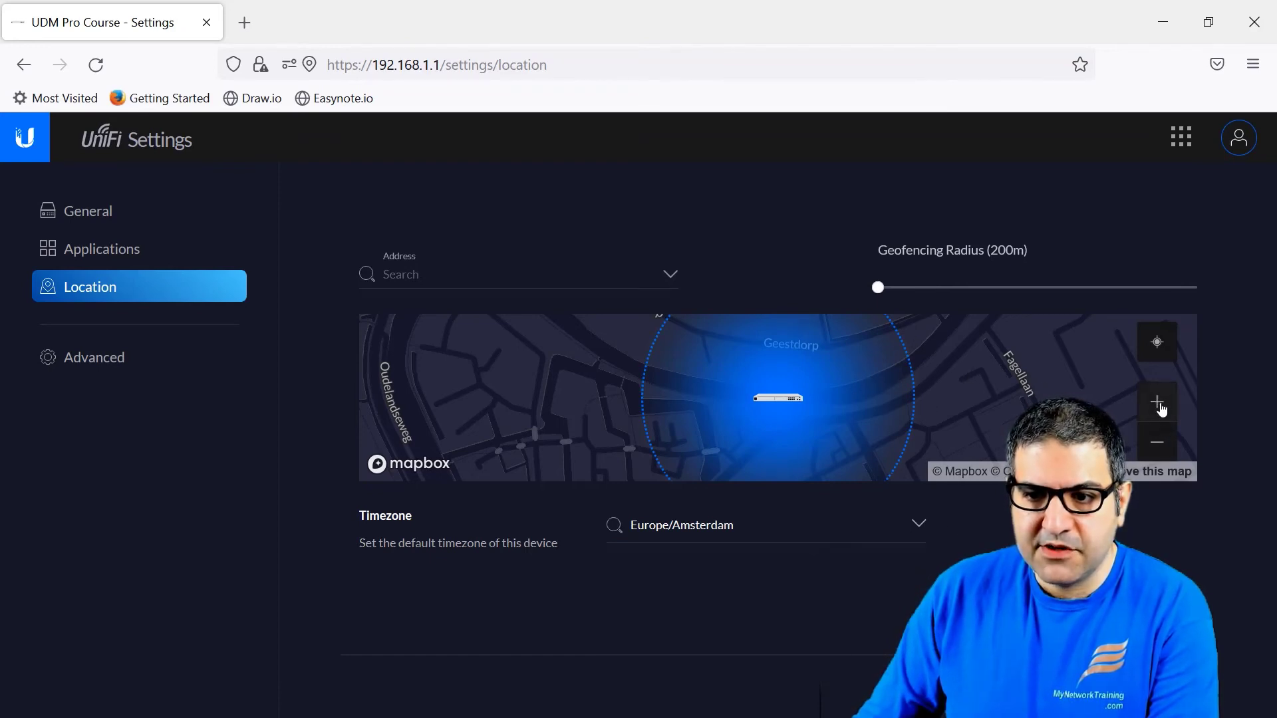
Geolocate the map, then pan and zoom it to centre on Hilversum
{"action": "left_click", "coordinate": [1155, 345]}
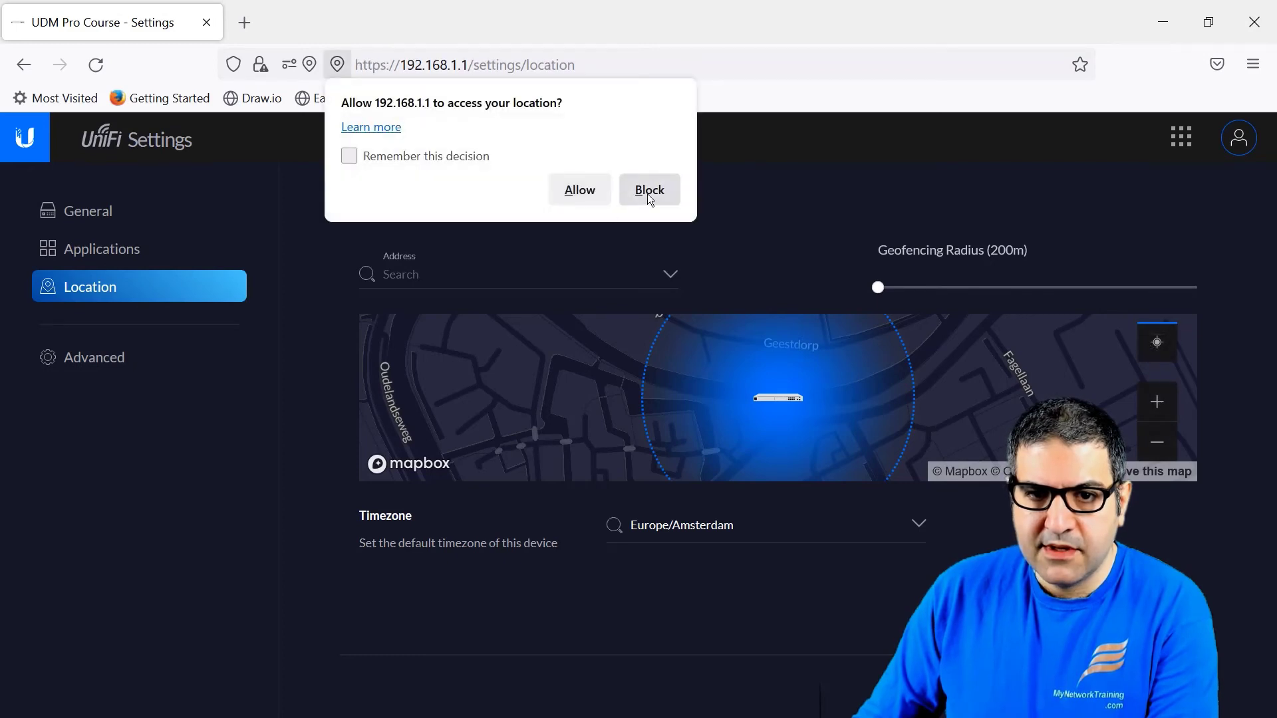
{"action": "left_click", "coordinate": [596, 192]}
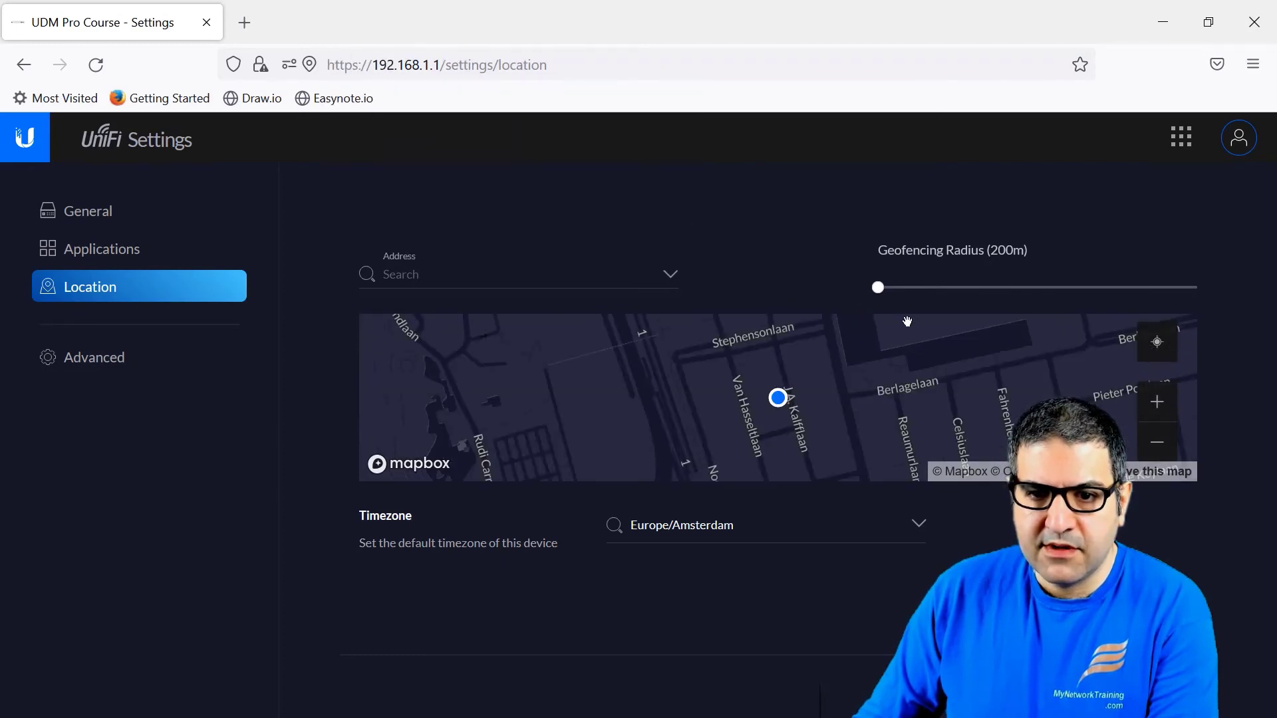
{"action": "left_click_drag", "start_coordinate": [875, 394], "coordinate": [963, 470]}
{"action": "left_click_drag", "start_coordinate": [888, 380], "coordinate": [902, 411]}
{"action": "scroll", "coordinate": [844, 394], "scroll_direction": "down", "scroll_amount": 5}
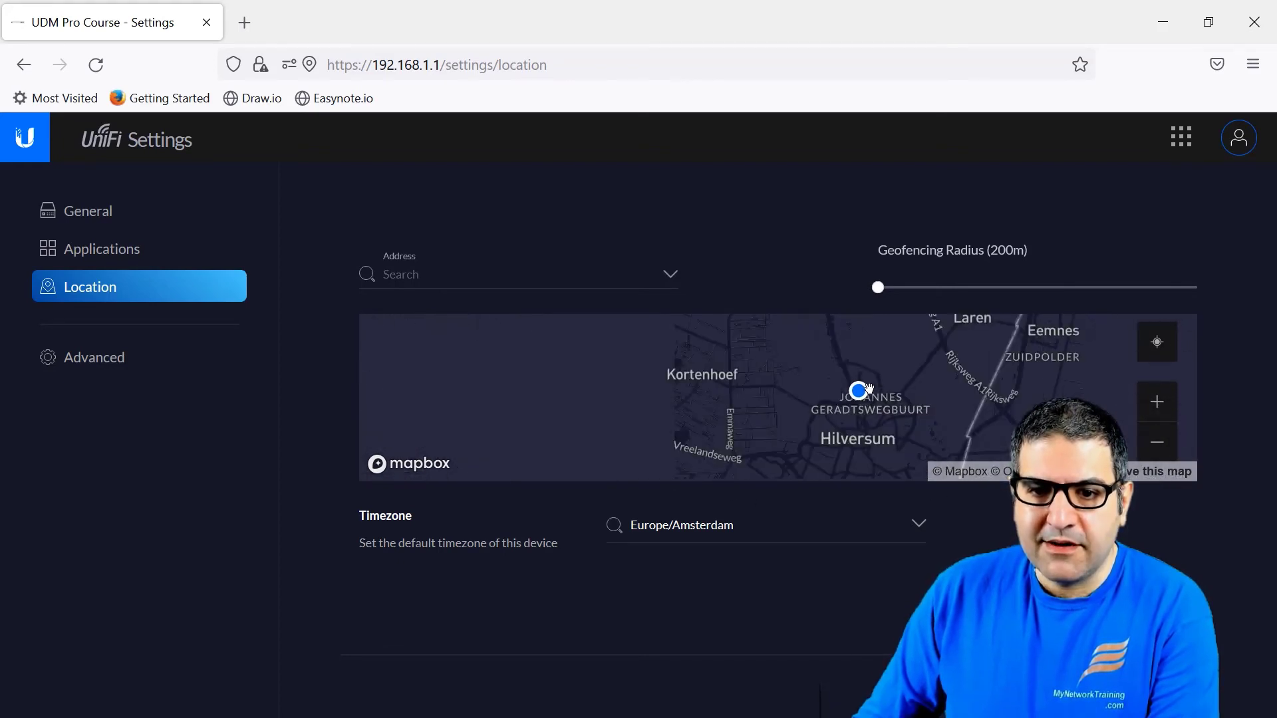
{"action": "scroll", "coordinate": [968, 402], "scroll_direction": "up", "scroll_amount": 1}
{"action": "scroll", "coordinate": [855, 413], "scroll_direction": "up", "scroll_amount": 3}
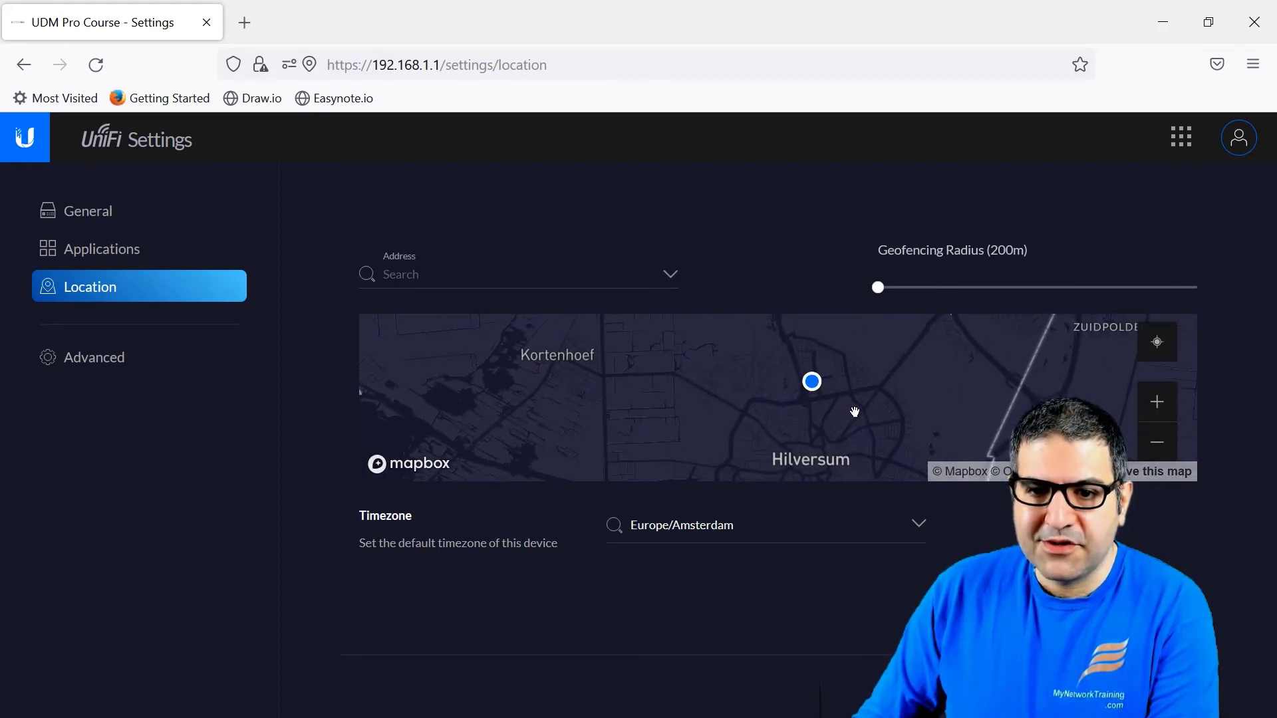
{"action": "scroll", "coordinate": [857, 412], "scroll_direction": "up", "scroll_amount": 1}
{"action": "left_click_drag", "start_coordinate": [873, 421], "coordinate": [864, 348]}
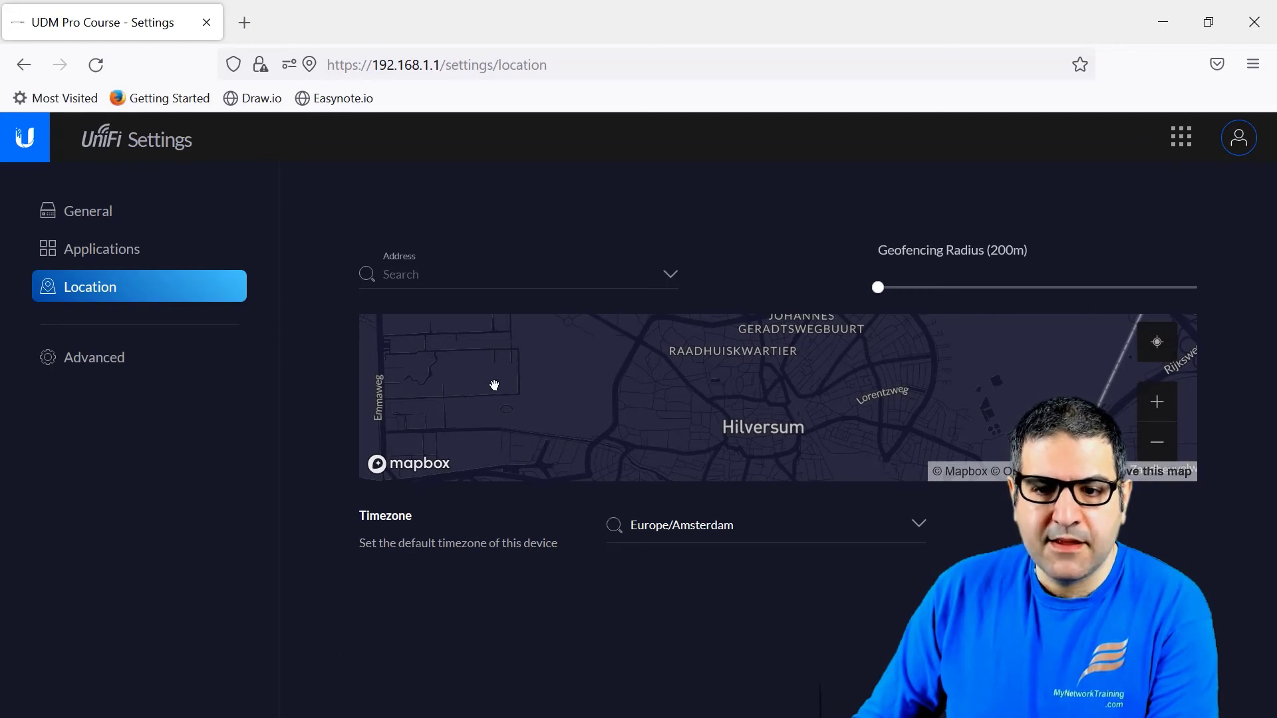
Go to the Advanced settings page and read the SSH description
{"action": "left_click", "coordinate": [101, 366]}
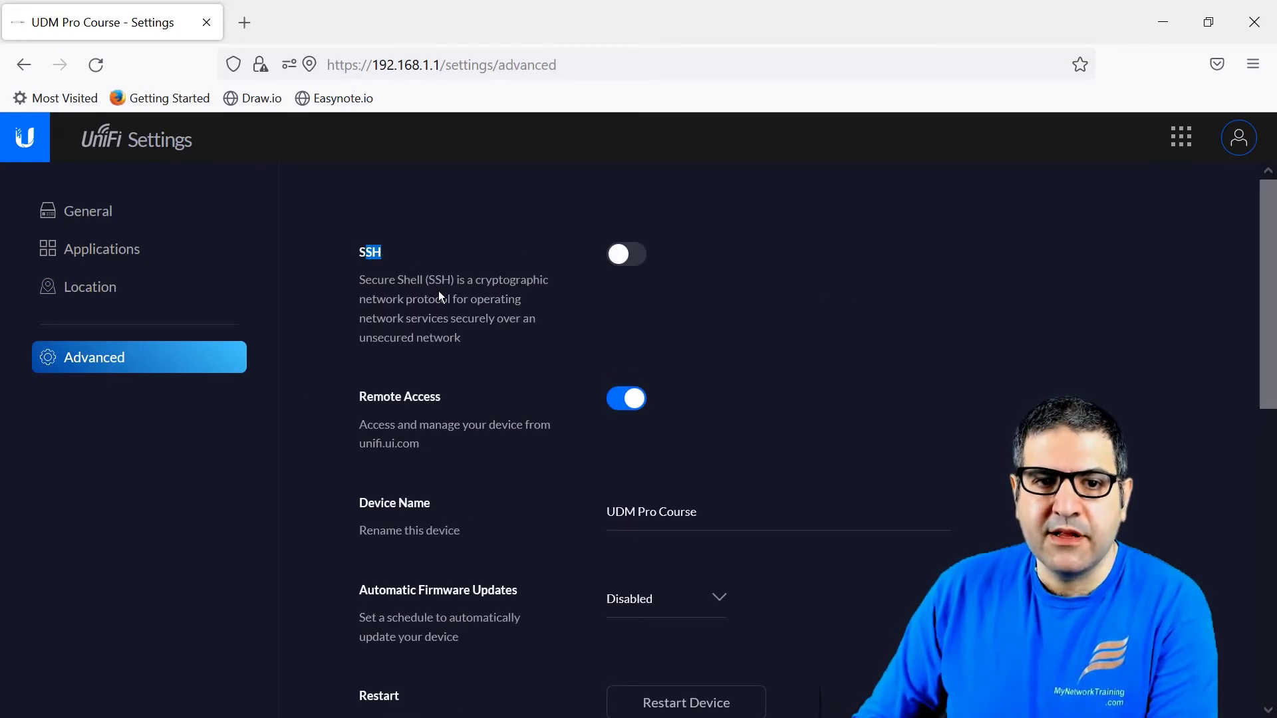
{"action": "left_click_drag", "start_coordinate": [373, 288], "coordinate": [464, 288]}
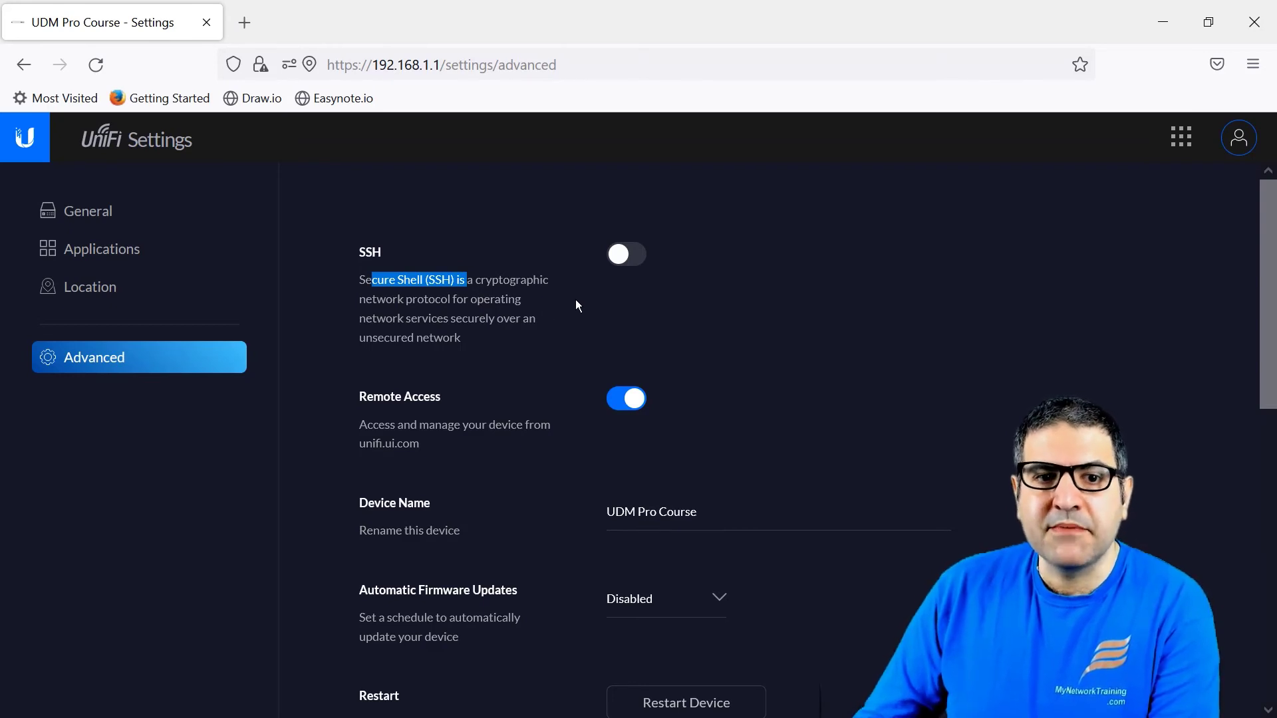
{"action": "left_click", "coordinate": [450, 305]}
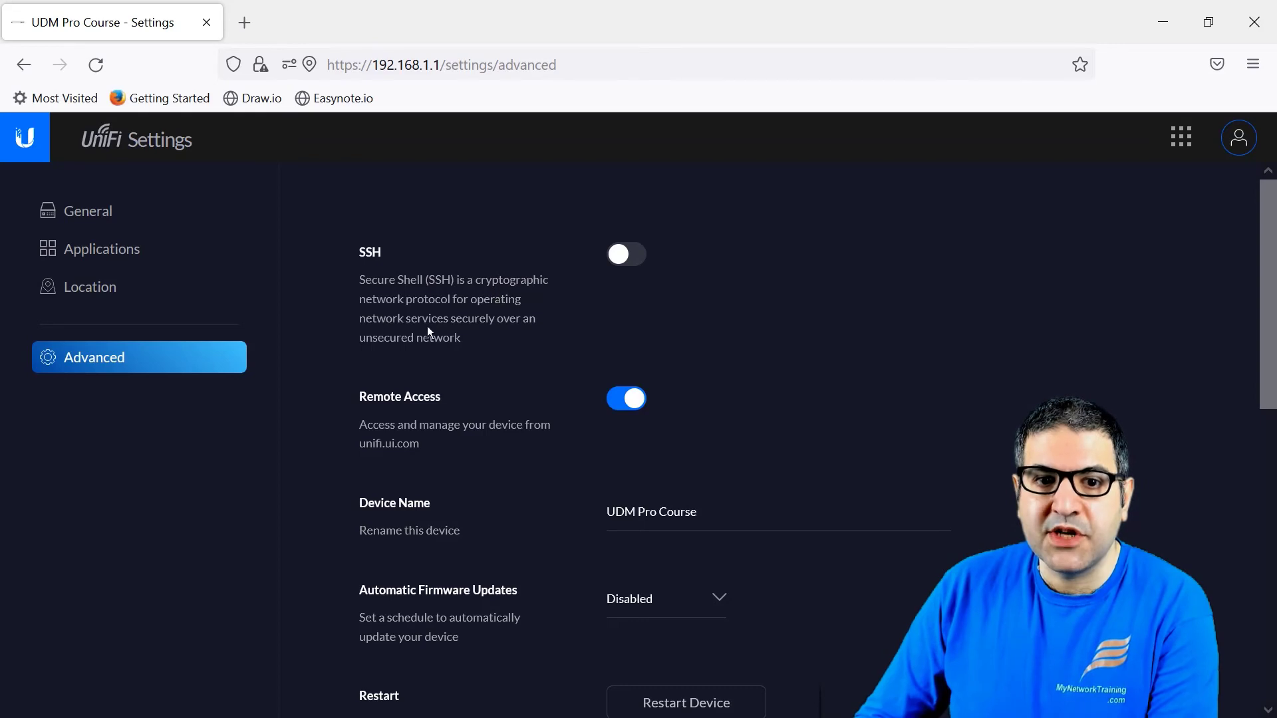
Toggle SSH on and set its password using the saved password suggestion
{"action": "left_click", "coordinate": [645, 254]}
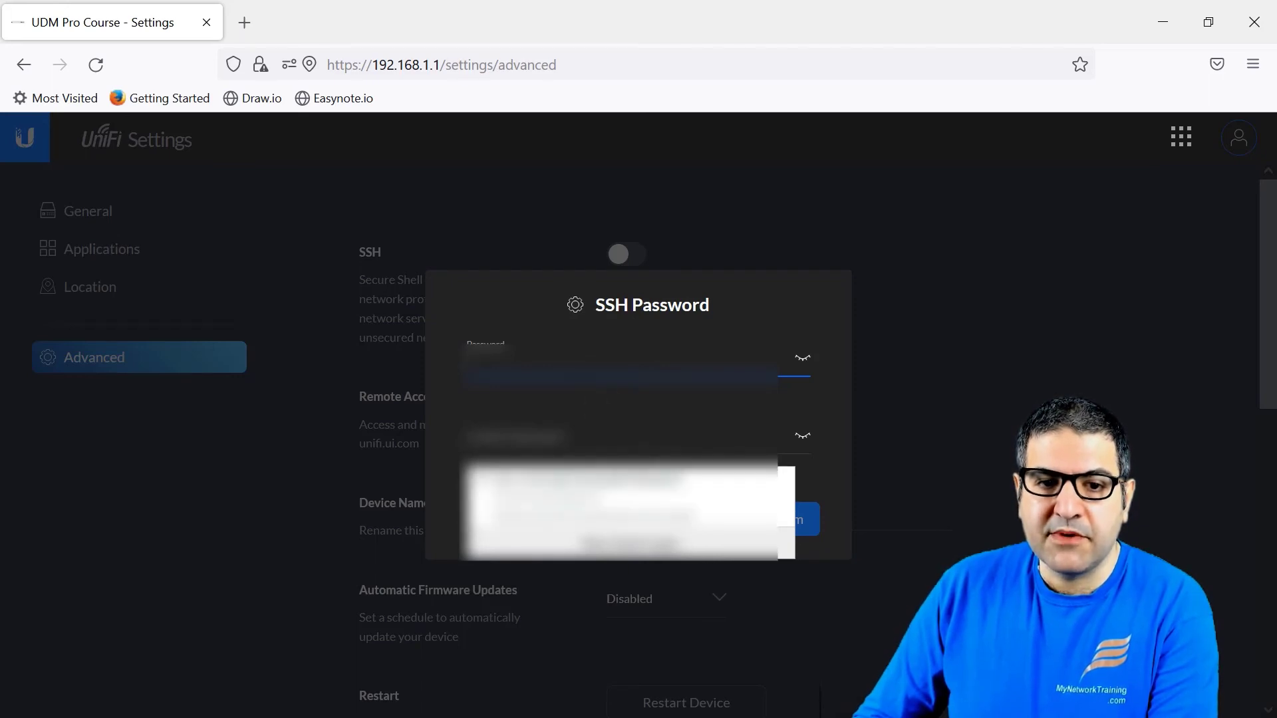
{"action": "left_click", "coordinate": [618, 359]}
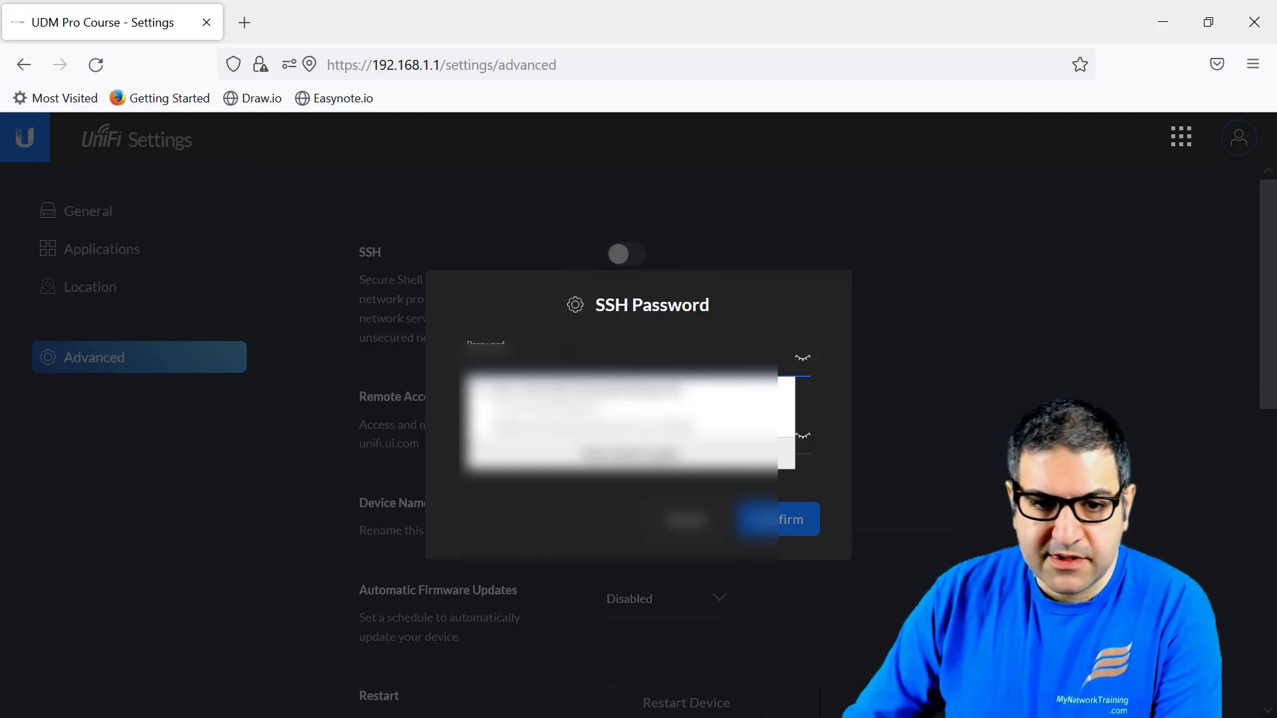
{"action": "key", "text": "Down"}
{"action": "key", "text": "Return"}
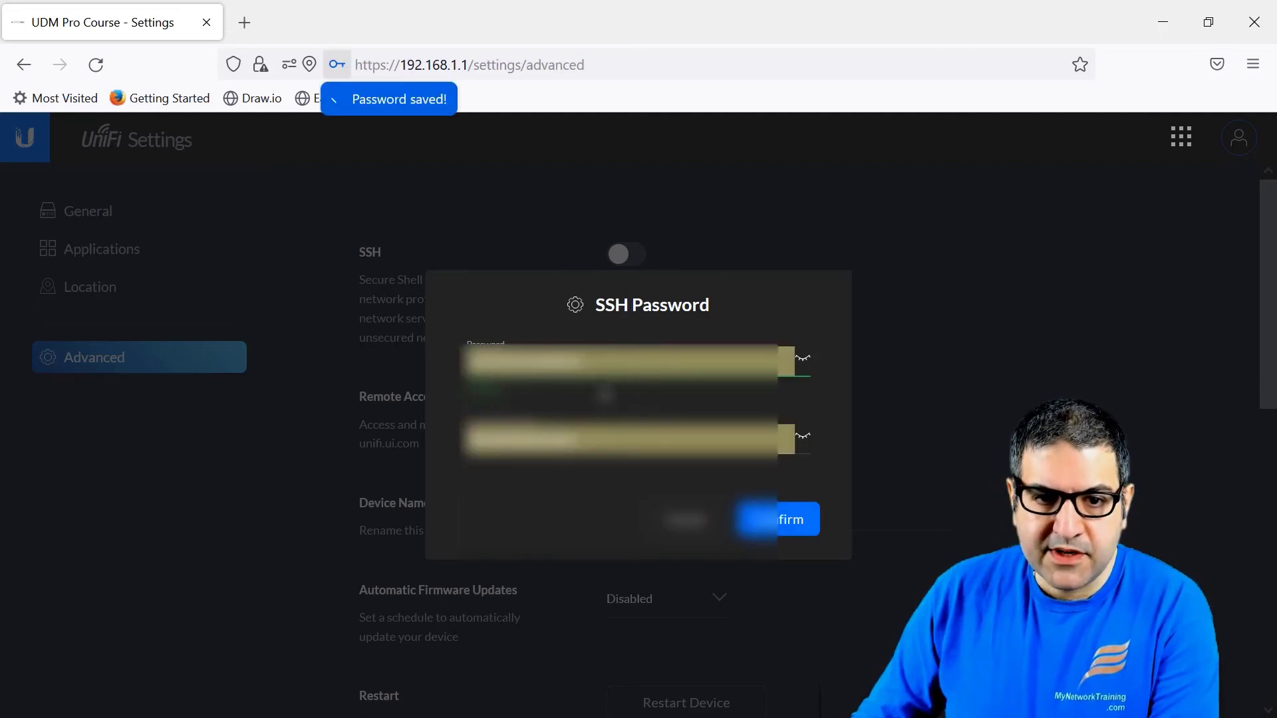
{"action": "left_click", "coordinate": [800, 524]}
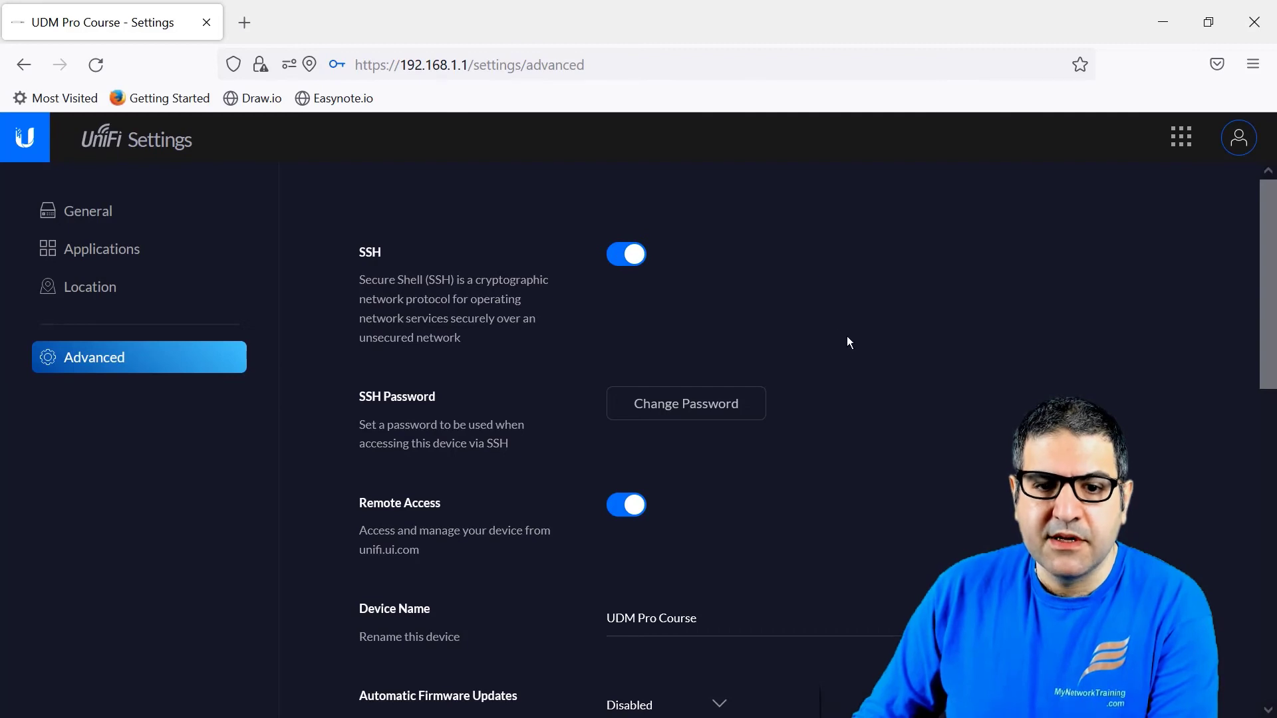
{"action": "scroll", "coordinate": [847, 336], "scroll_direction": "down", "scroll_amount": 3}
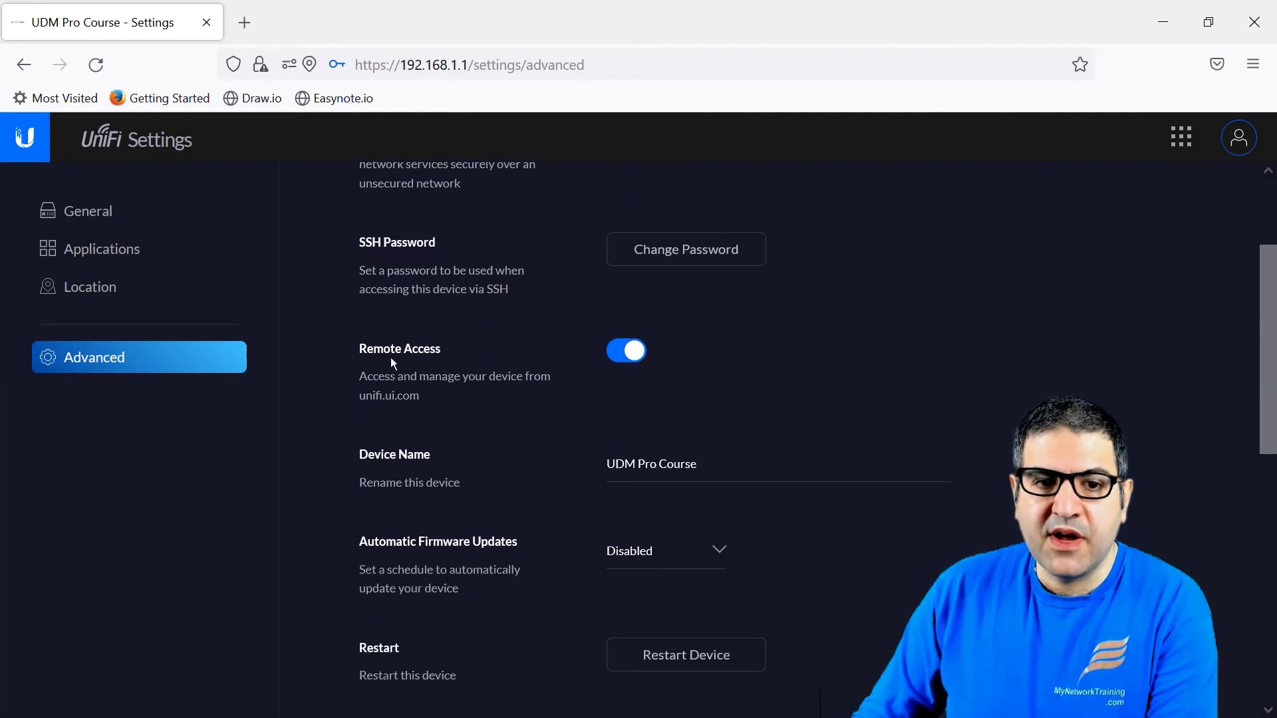
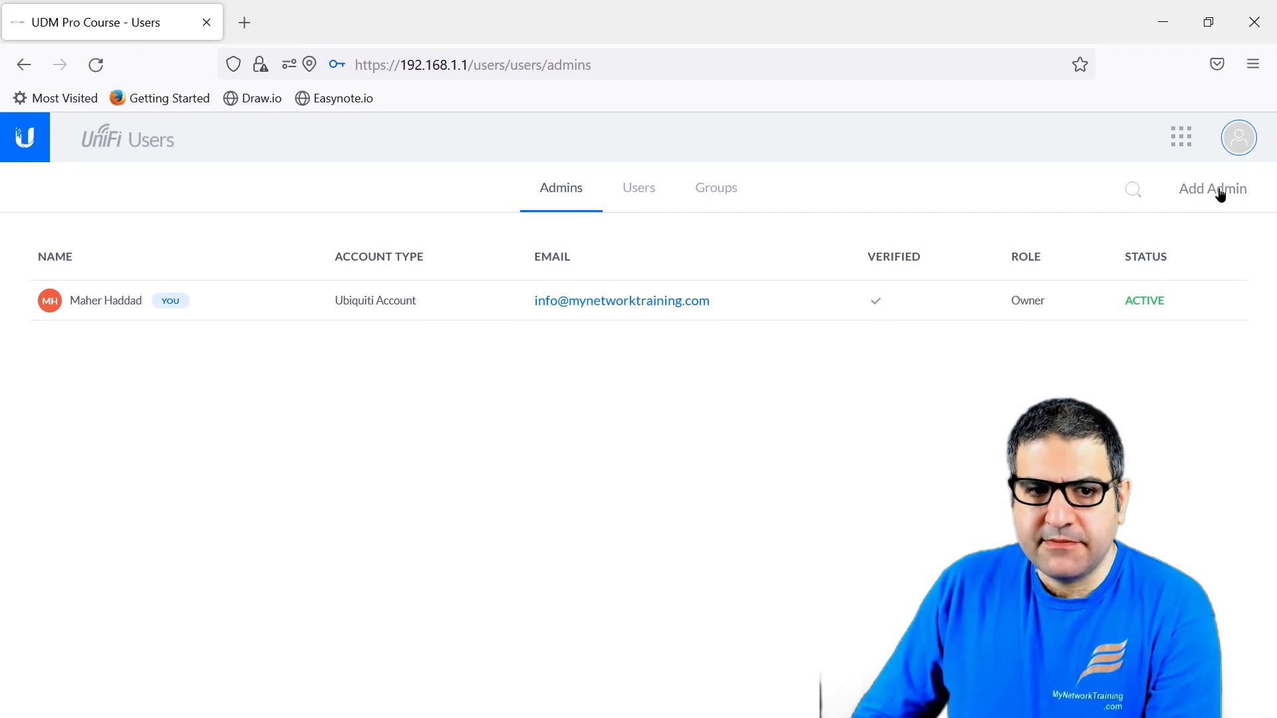
From the Admins list, open the menu of options for adding people
{"action": "left_click", "coordinate": [1221, 193]}
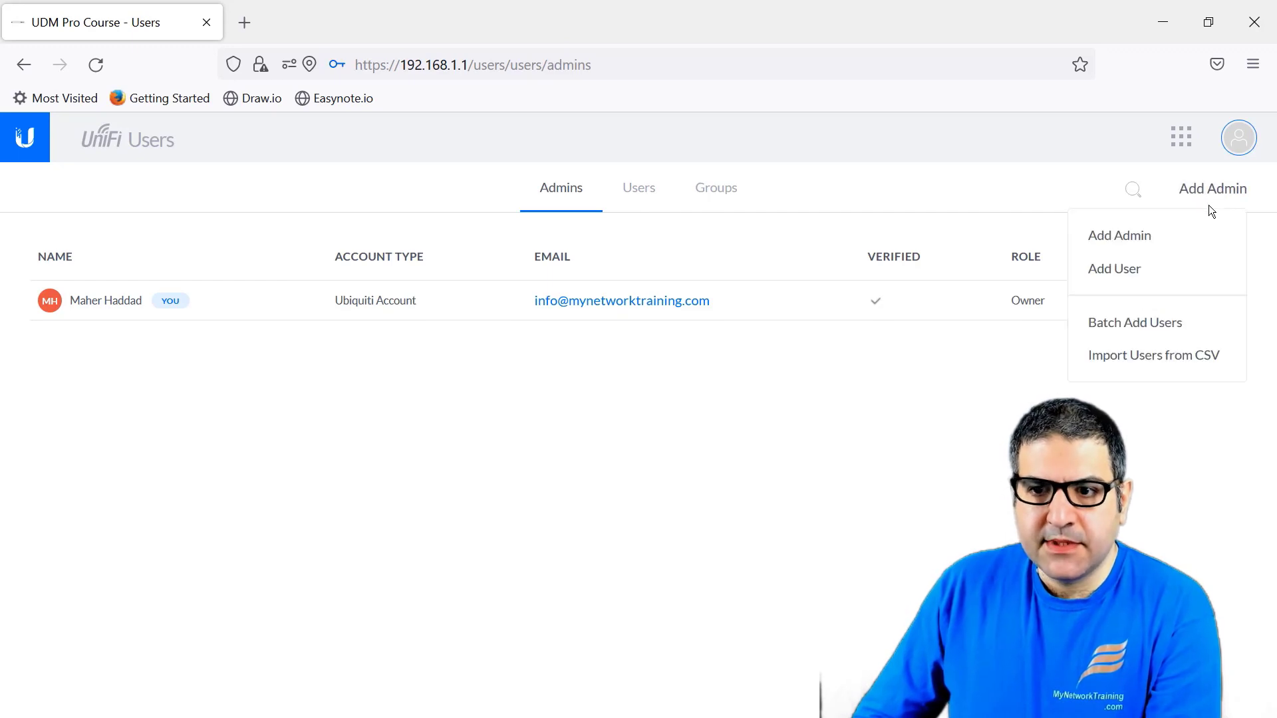
Start a new admin with role Super Admin and account type Local Access Only
{"action": "left_click", "coordinate": [1125, 238]}
{"action": "left_click", "coordinate": [978, 267]}
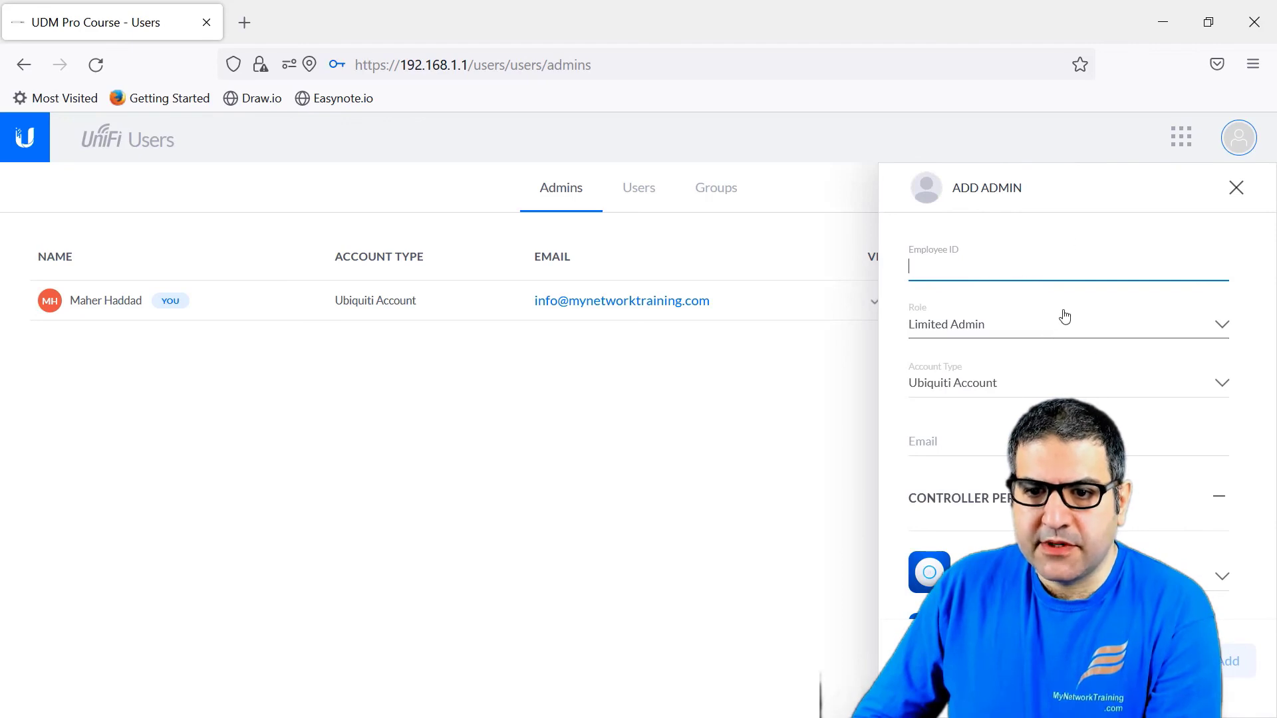
{"action": "left_click", "coordinate": [1007, 324]}
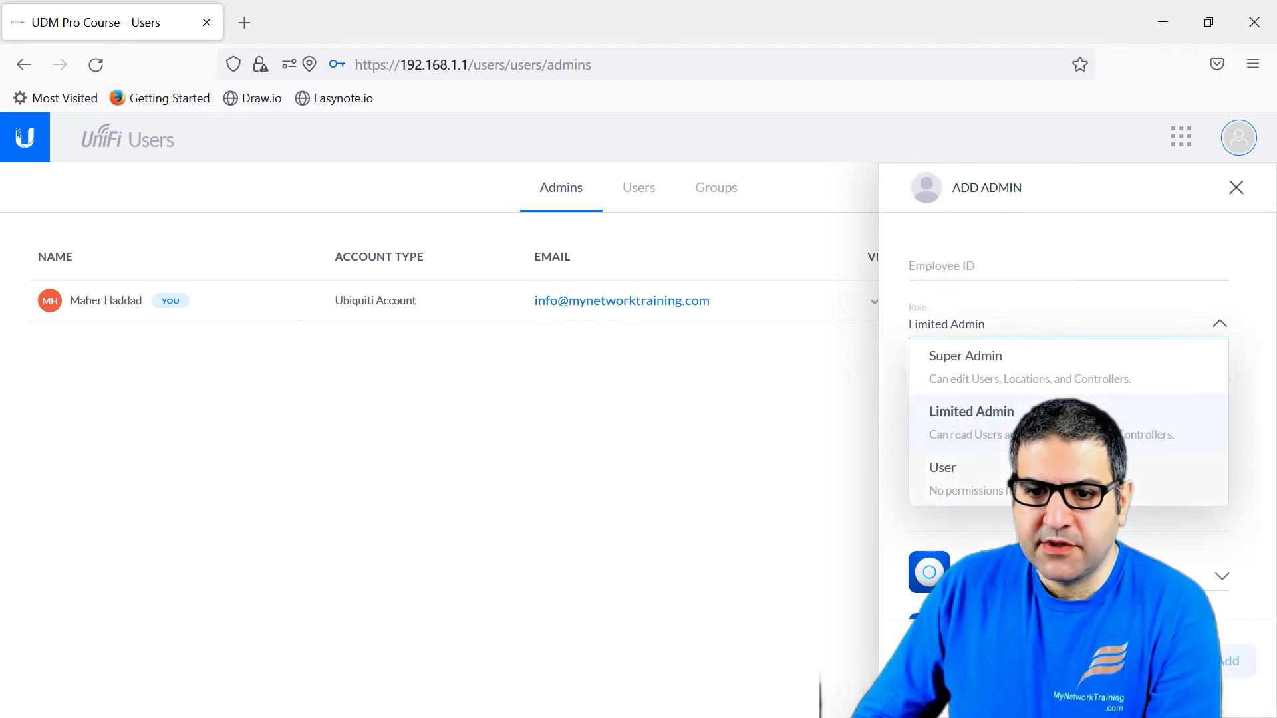
{"action": "left_click", "coordinate": [1016, 369]}
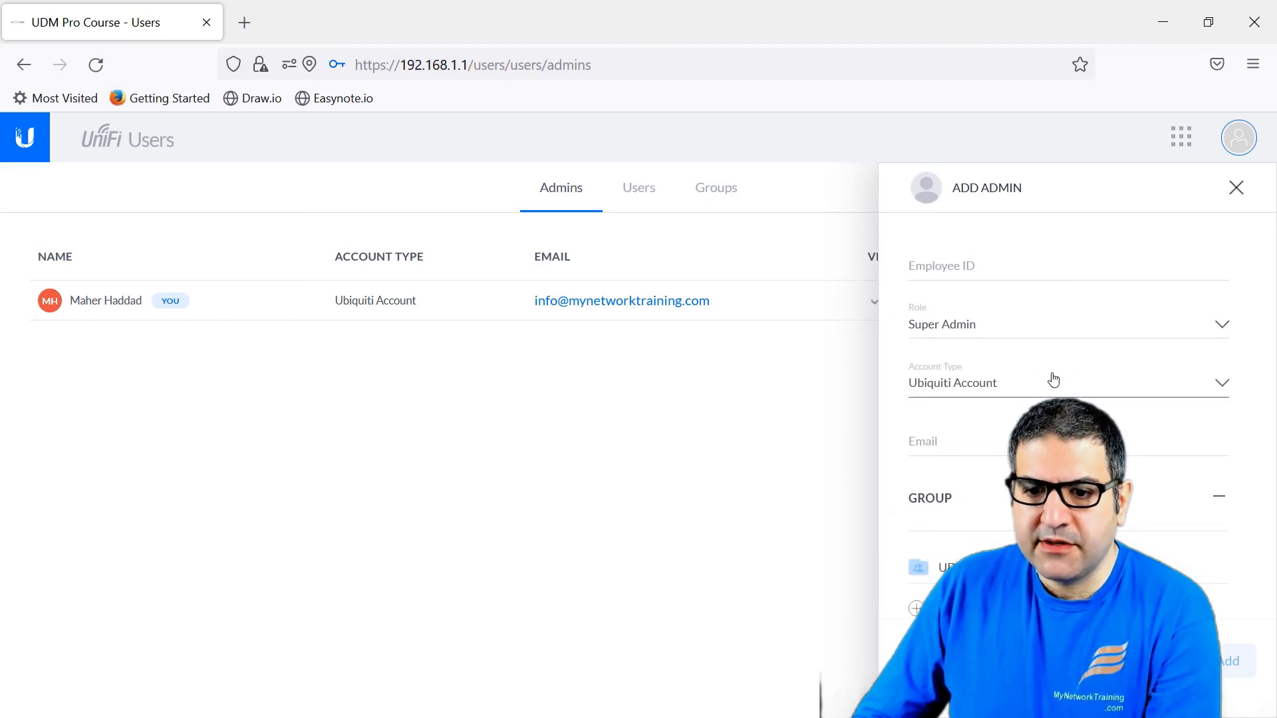
{"action": "left_click", "coordinate": [1044, 384]}
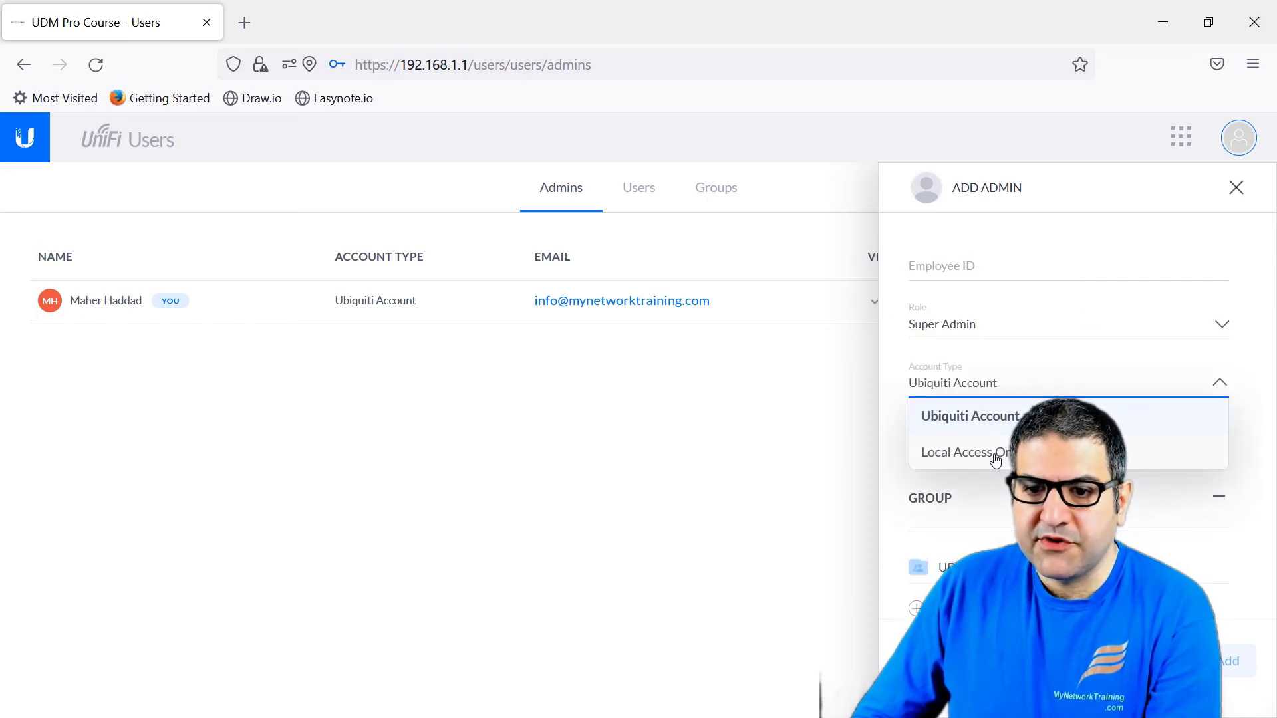
{"action": "left_click", "coordinate": [974, 455]}
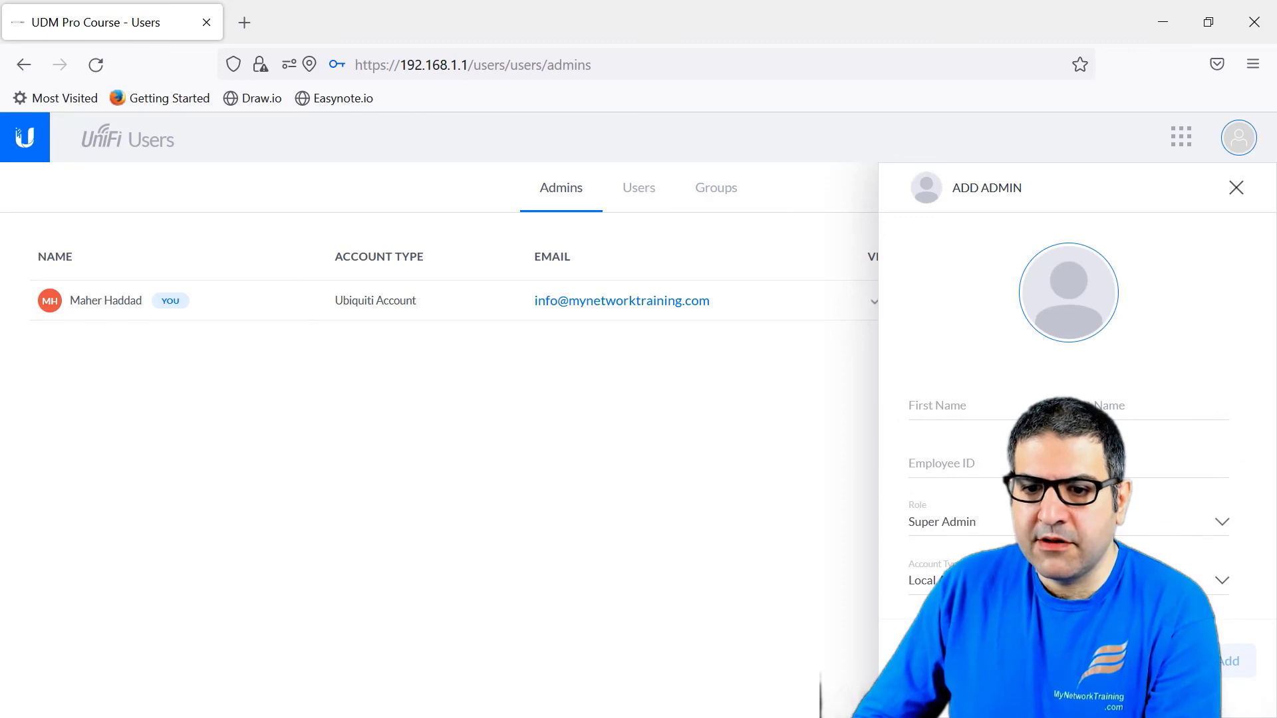
{"action": "left_click", "coordinate": [983, 407]}
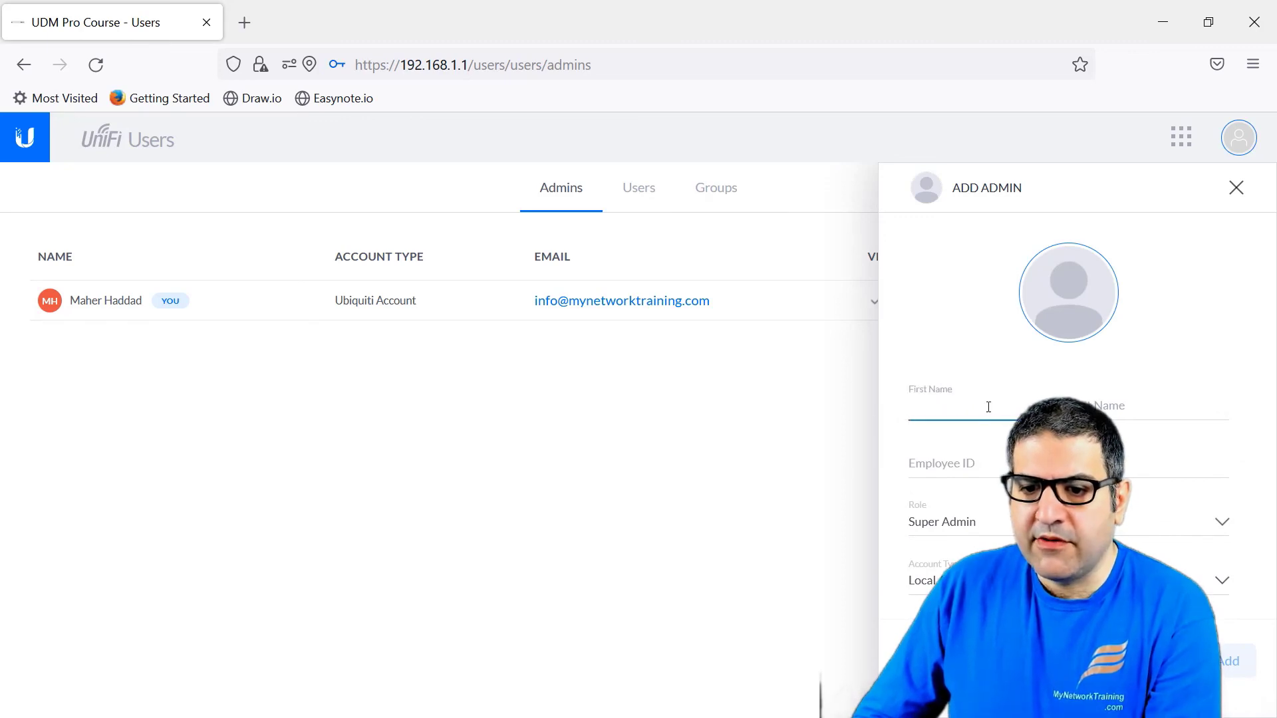
Enter 'Test' as both the first name and last name
{"action": "scroll", "coordinate": [983, 407], "scroll_direction": "down", "scroll_amount": 2}
{"action": "scroll", "coordinate": [997, 399], "scroll_direction": "up", "scroll_amount": 2}
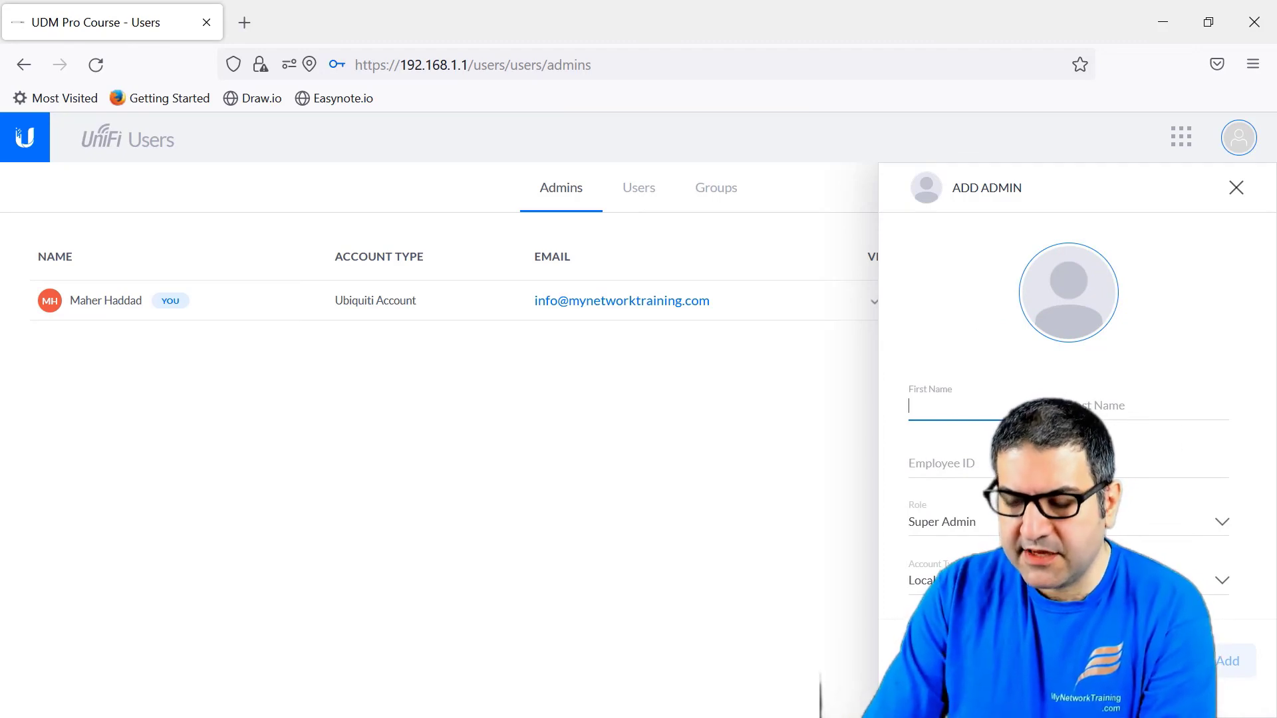
{"action": "type", "text": "Test"}
{"action": "left_click", "coordinate": [1131, 407]}
{"action": "type", "text": "Test"}
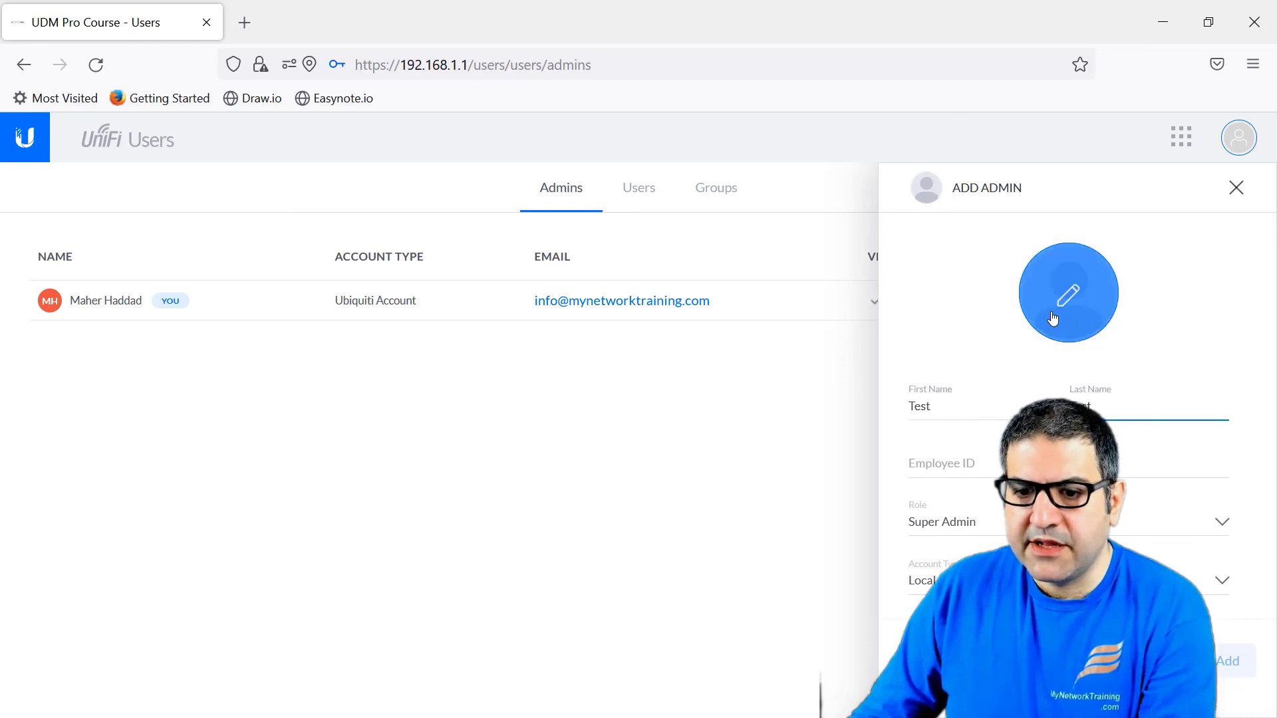
Set the local username to 'Test', enter a password, and add the admin
{"action": "scroll", "coordinate": [935, 408], "scroll_direction": "down", "scroll_amount": 3}
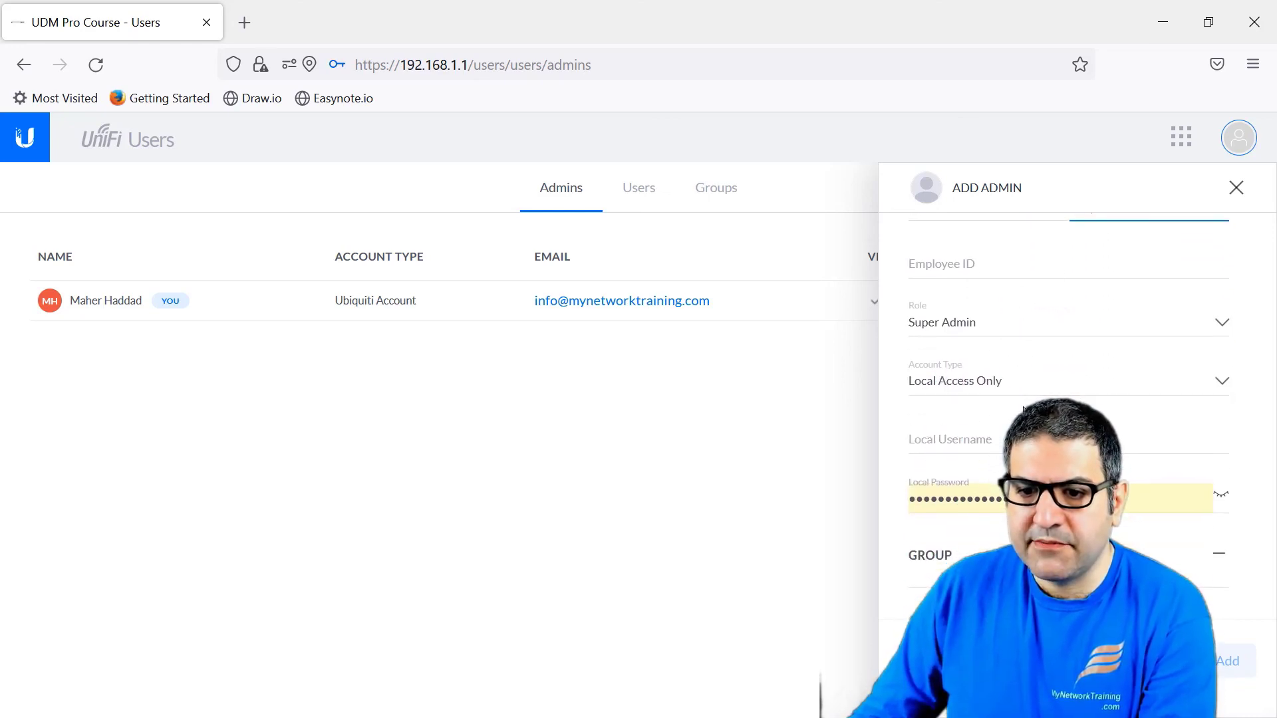
{"action": "left_click", "coordinate": [1011, 439]}
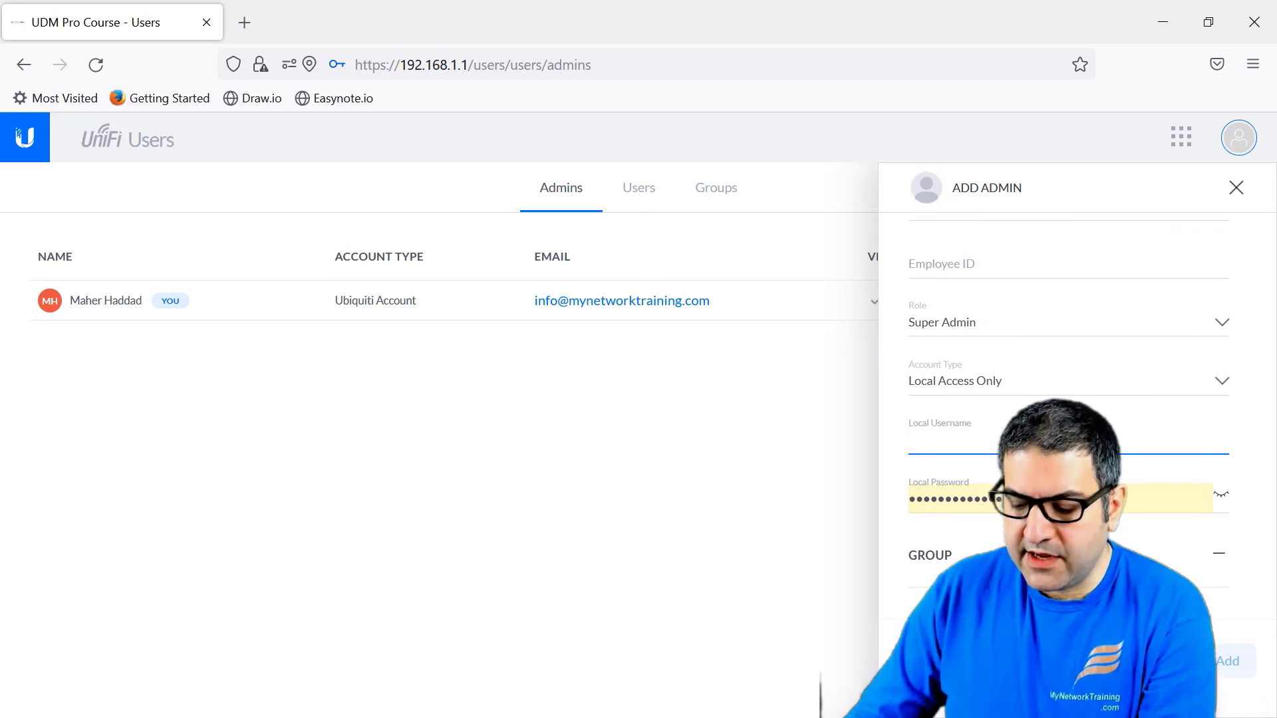
{"action": "type", "text": "Test"}
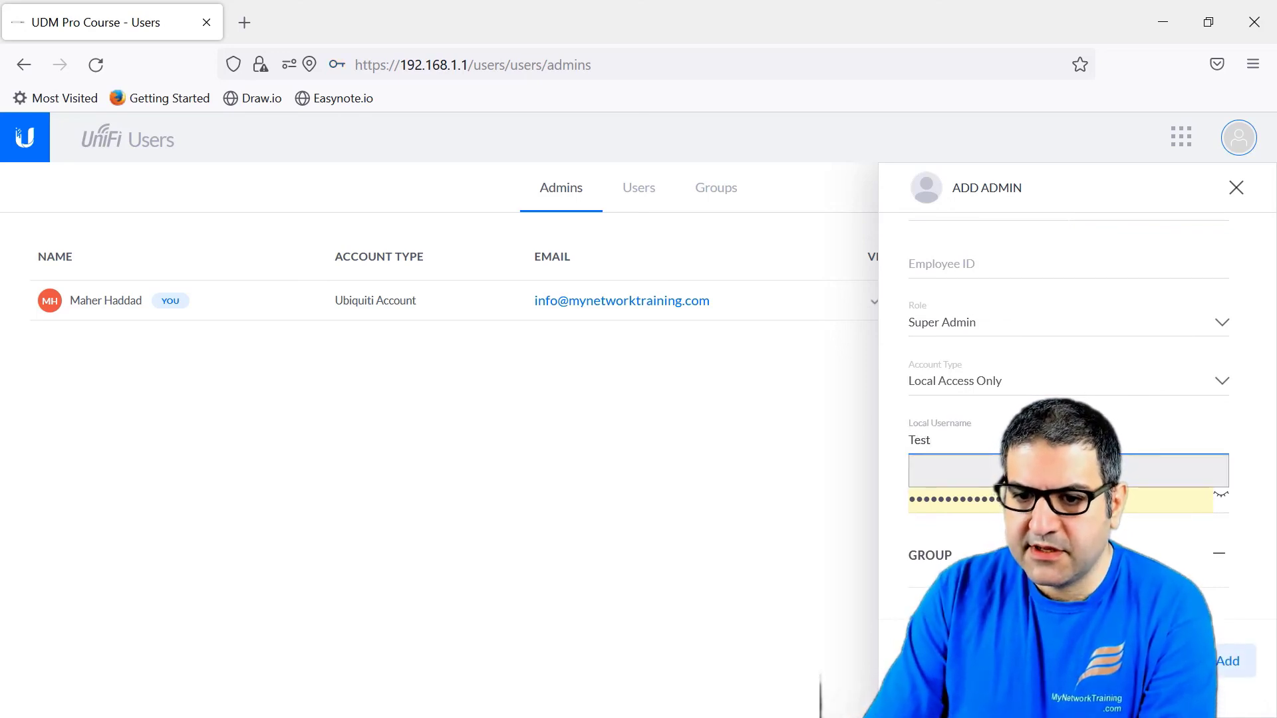
{"action": "key", "text": "Tab"}
{"action": "type", "text": "•••••••"}
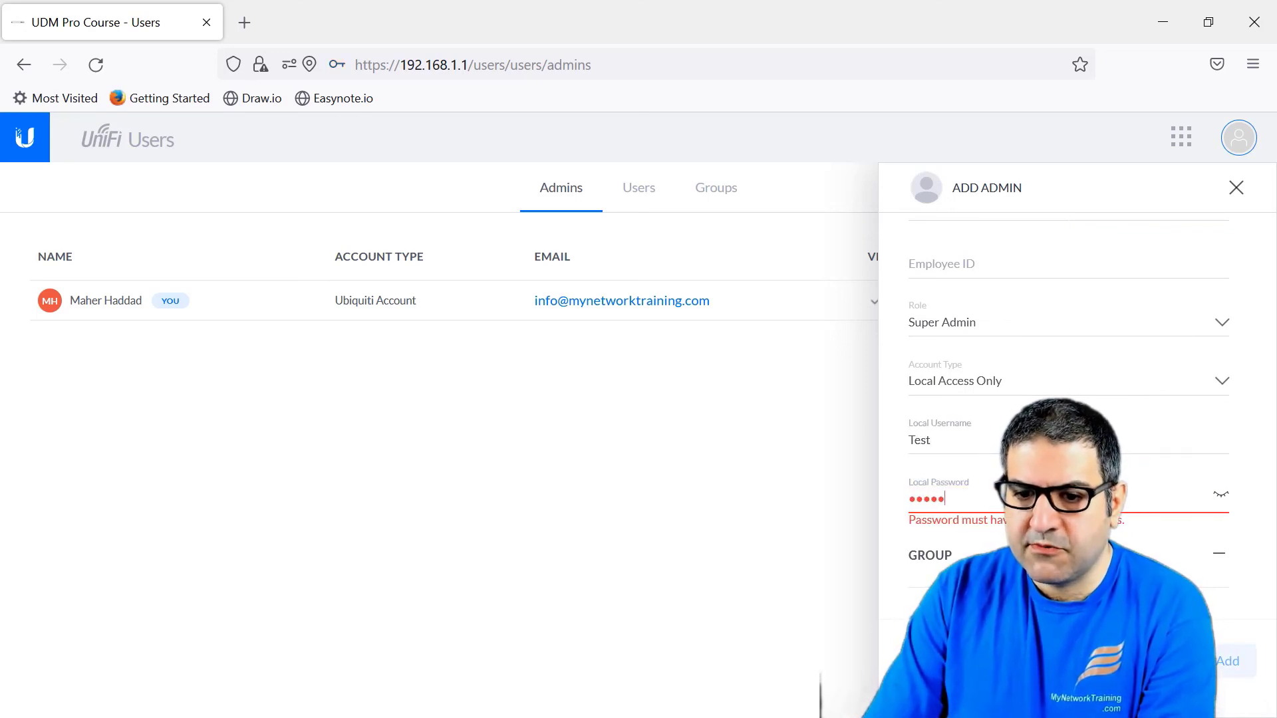
{"action": "scroll", "coordinate": [1231, 661], "scroll_direction": "down", "scroll_amount": 2}
{"action": "left_click", "coordinate": [1233, 660]}
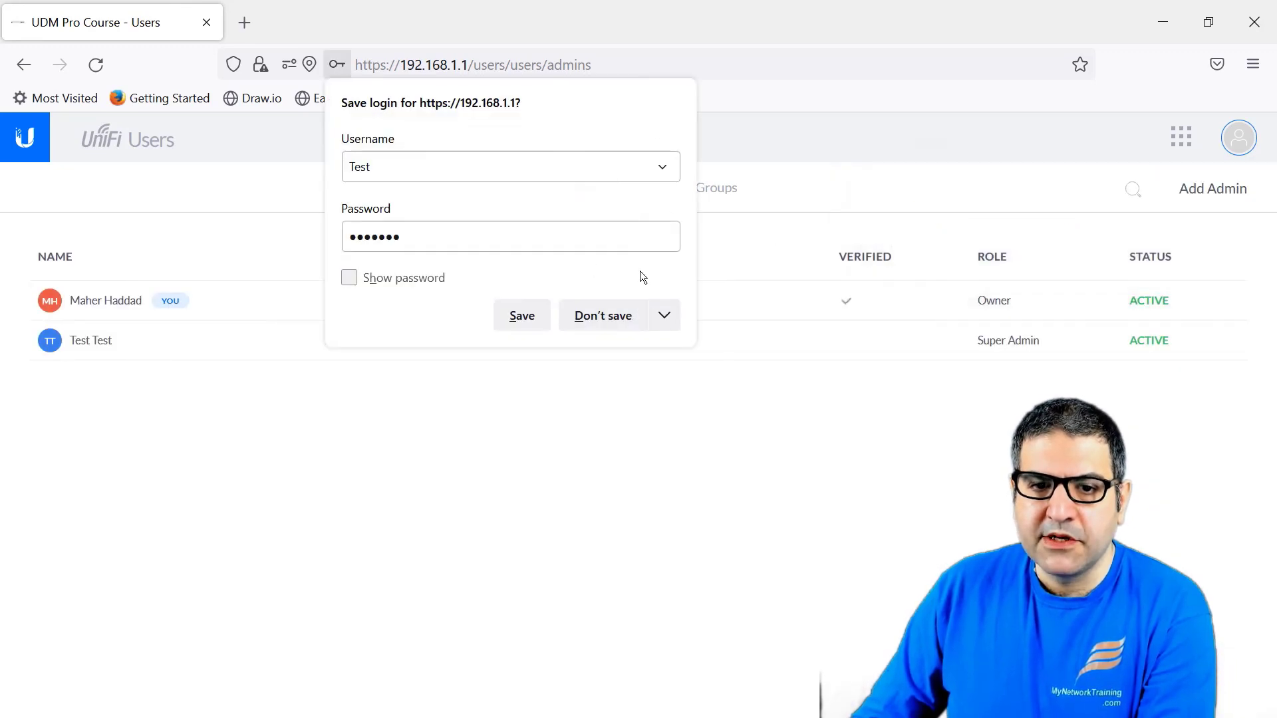
Decline the browser's save-login prompt, leaving Test Test listed as a Local Access Super Admin
{"action": "left_click", "coordinate": [606, 317]}
{"action": "mouse_move", "coordinate": [125, 344]}
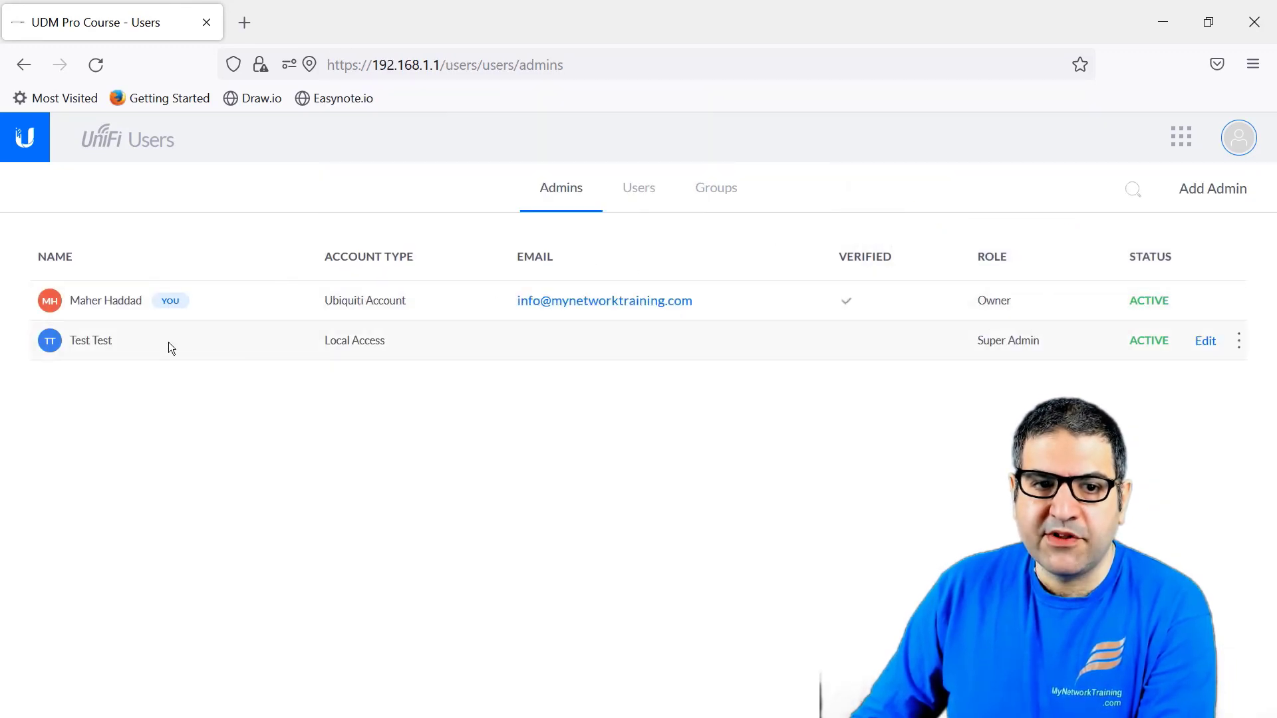